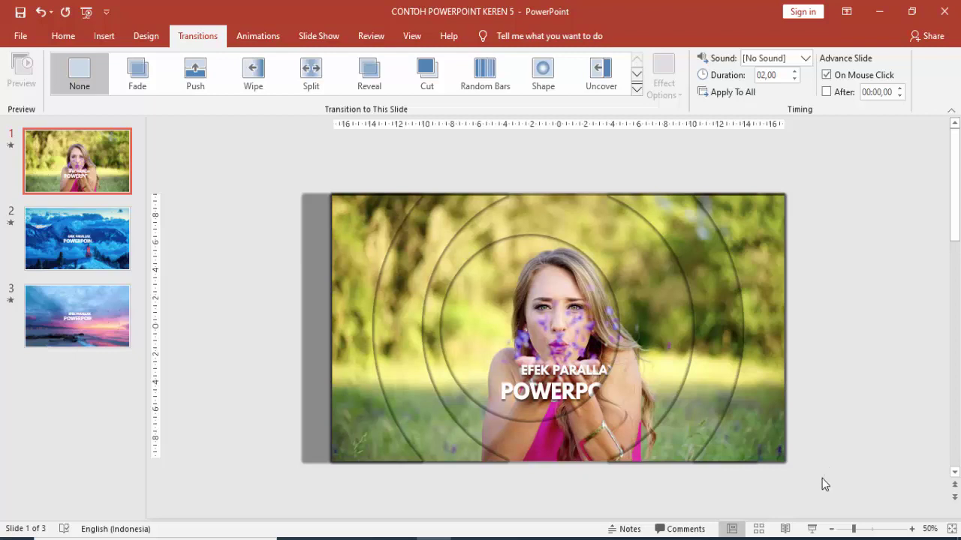
Play the finished parallax example slide as a slideshow preview.
left_click(813, 530)
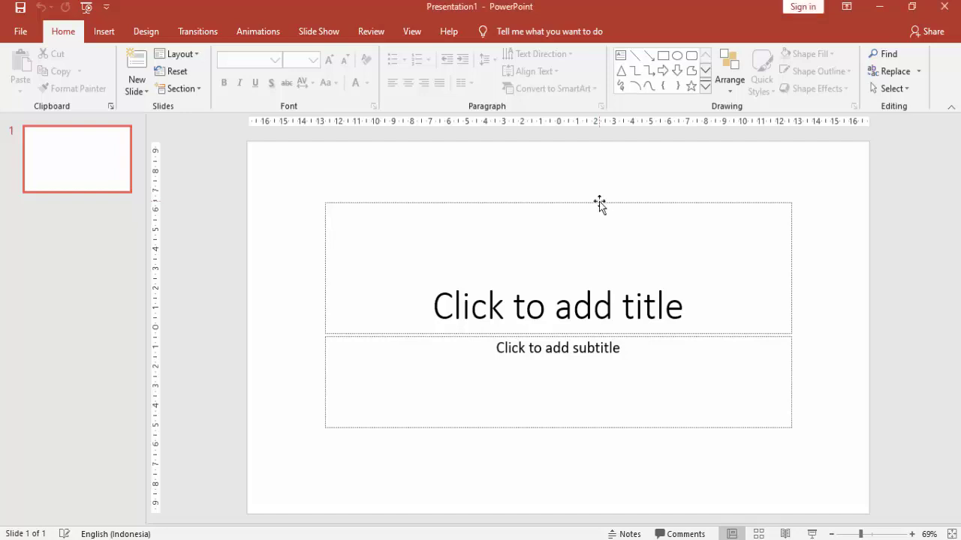
Delete the title and subtitle placeholders from the slide.
left_click(599, 201)
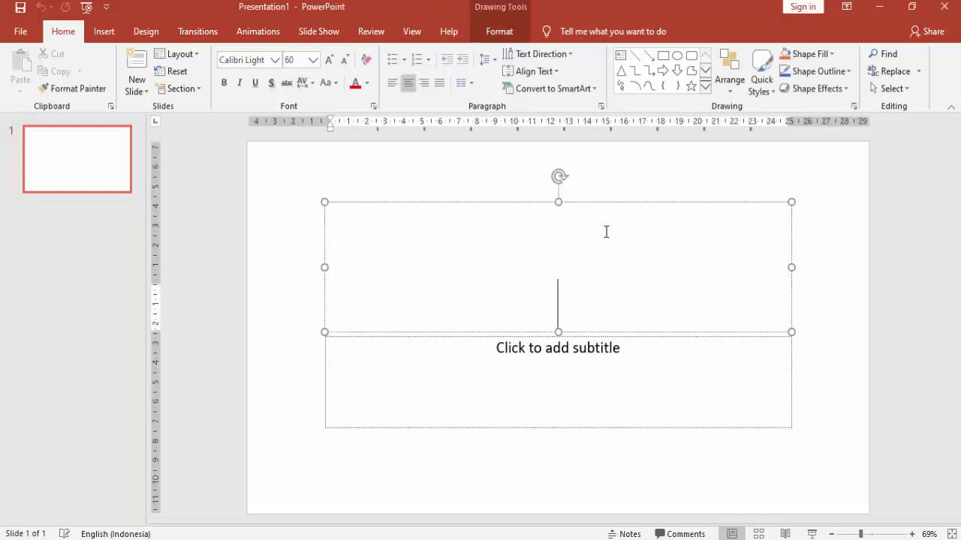
left_click(599, 203)
key("Delete")
left_click(624, 334)
key("Delete")
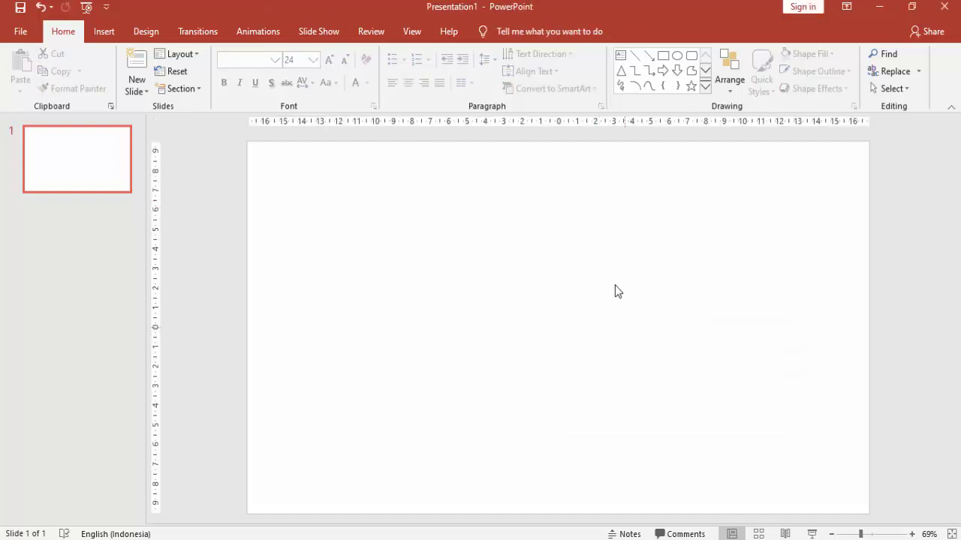
Draw a rectangle covering the whole slide and open its Format Shape settings.
scroll(620, 286, "down", 2)
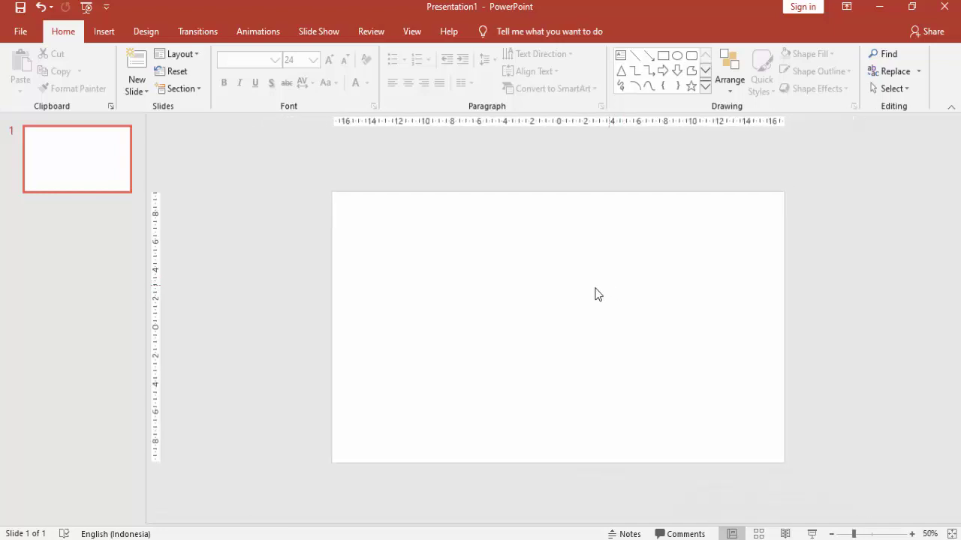
left_click(105, 33)
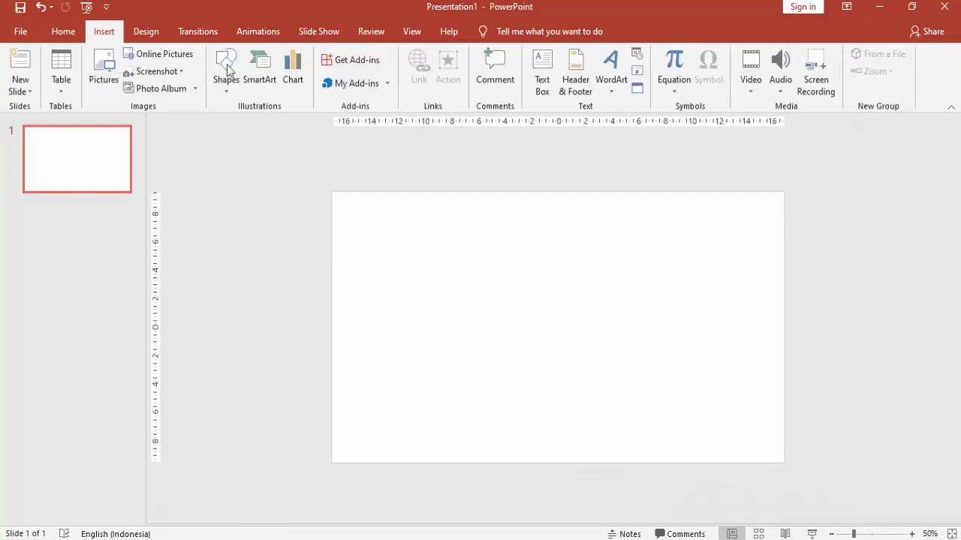
left_click(227, 70)
left_click(261, 124)
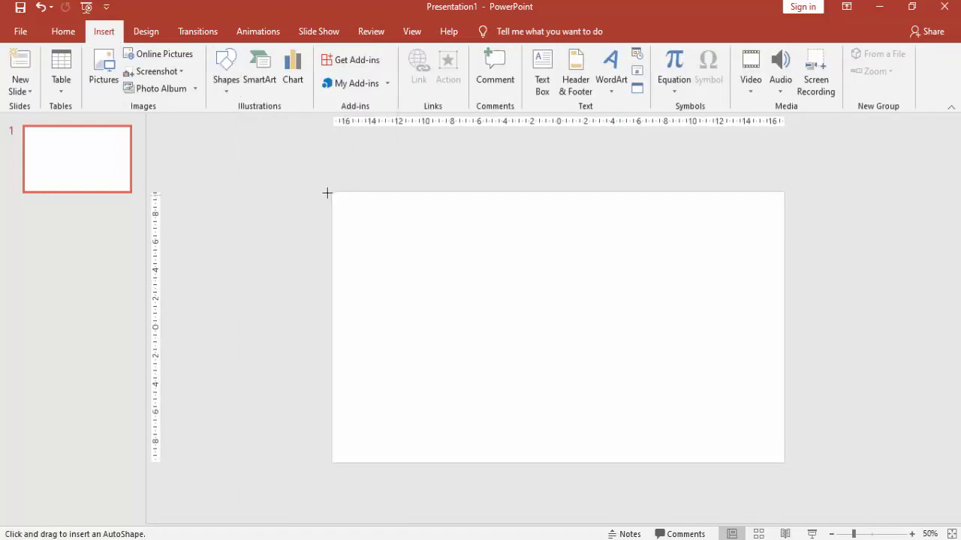
left_click_drag(349, 195, 785, 465)
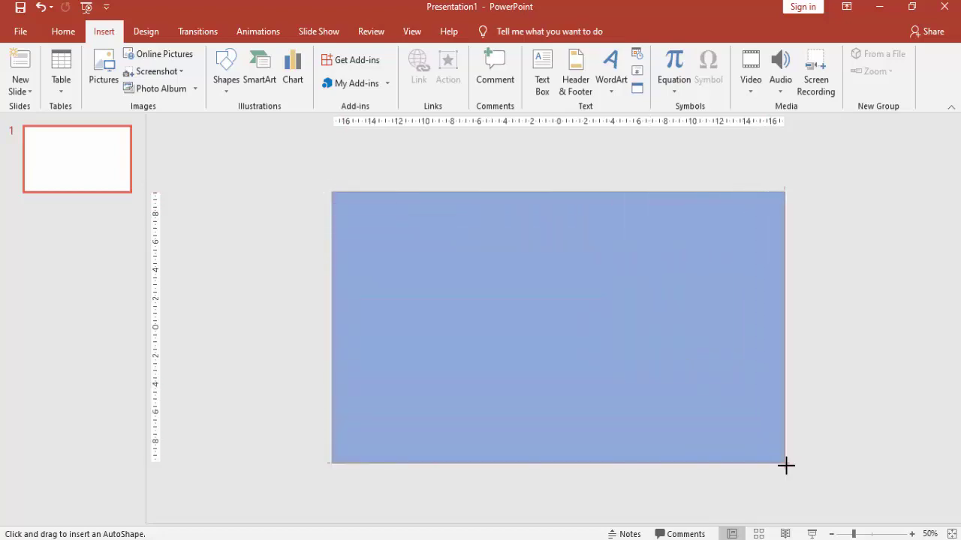
right_click(750, 423)
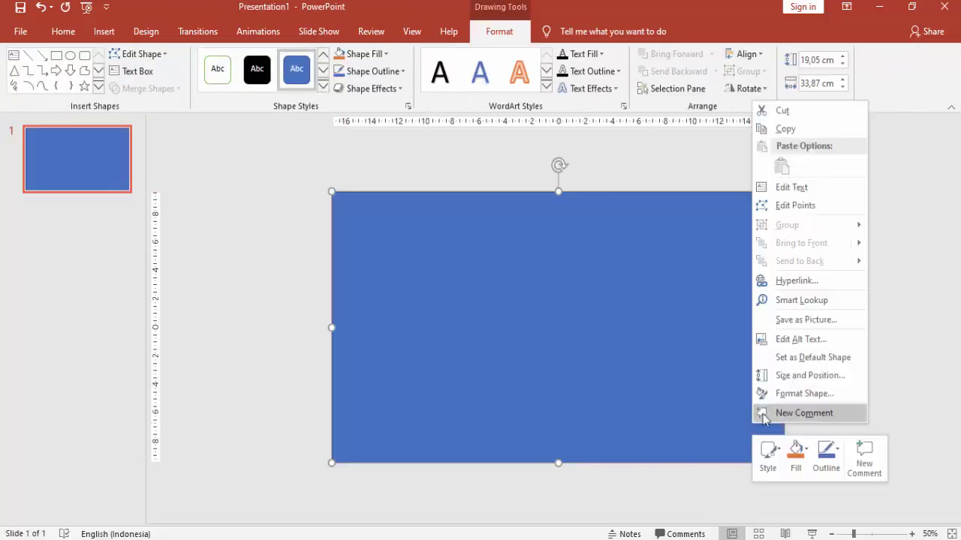
left_click(771, 395)
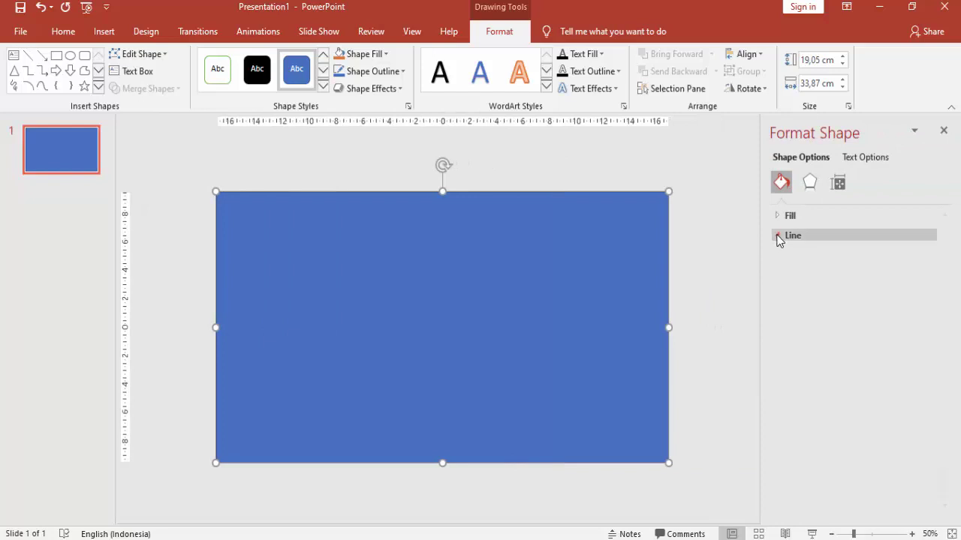
Remove the rectangle's outline and fill it yellow.
left_click(777, 236)
left_click(800, 257)
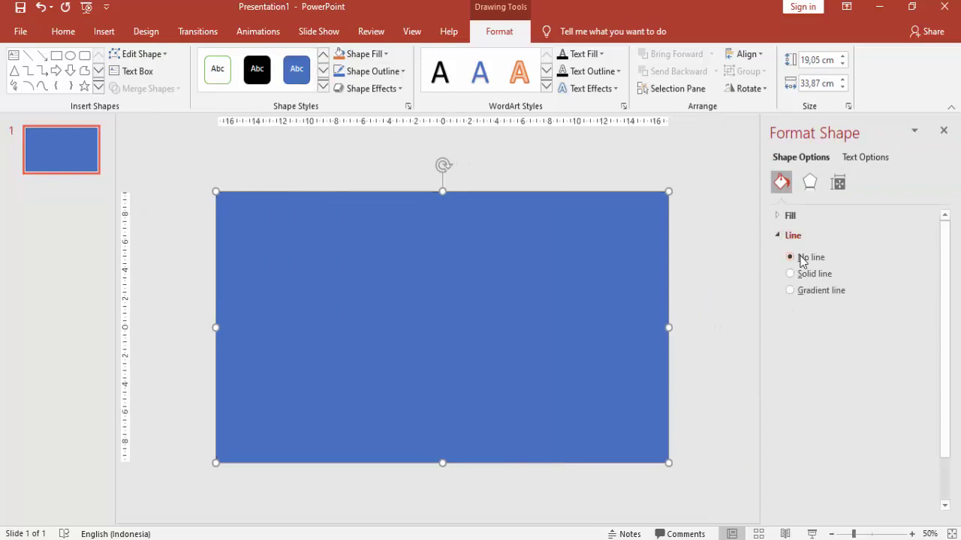
left_click(780, 216)
left_click(916, 349)
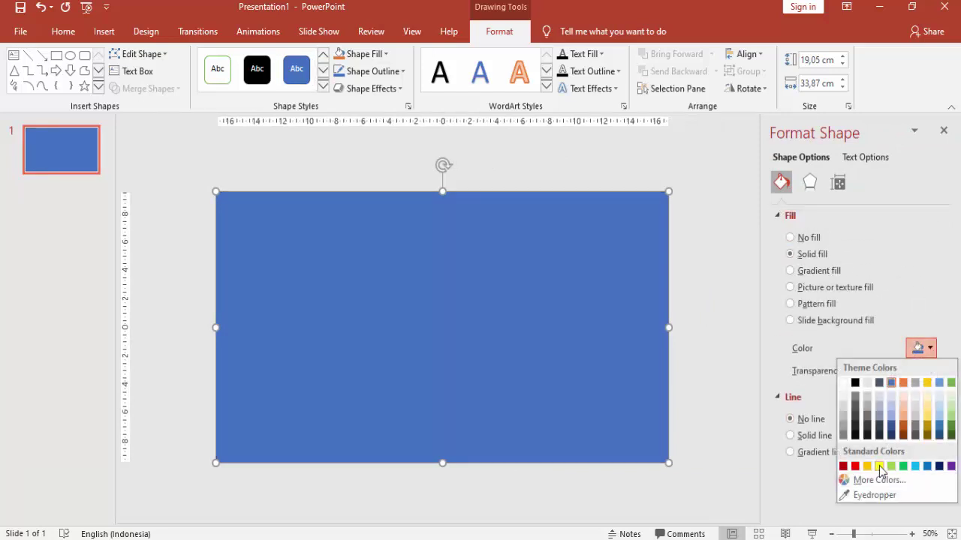
left_click(882, 451)
Stack duplicate rectangles recoloured light blue, dark blue then dark green, and black.
key("ctrl+d")
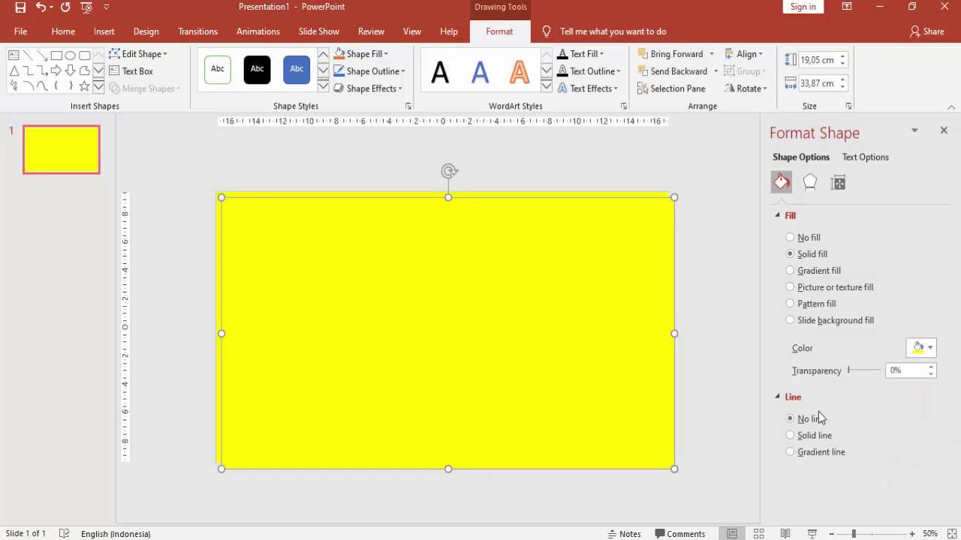
left_click(918, 349)
left_click(911, 467)
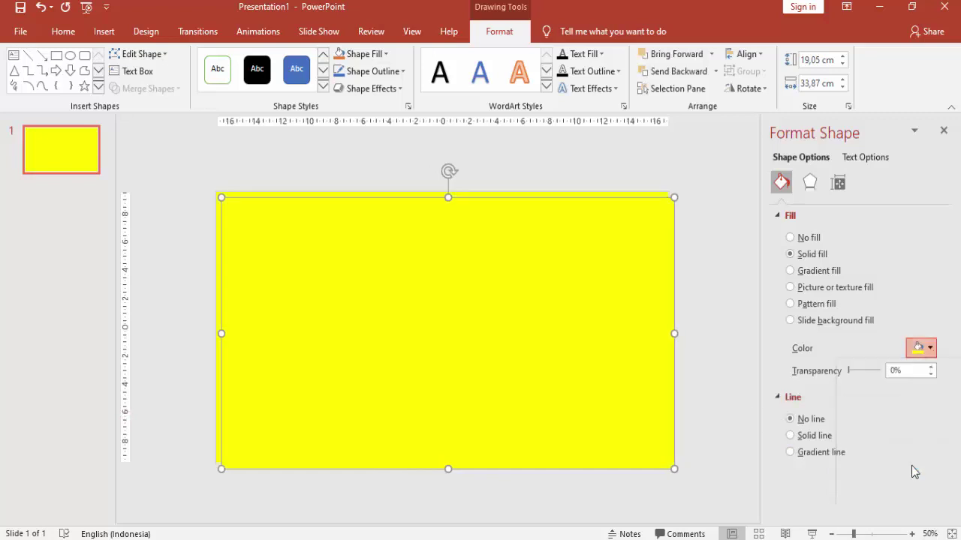
key("ctrl+d")
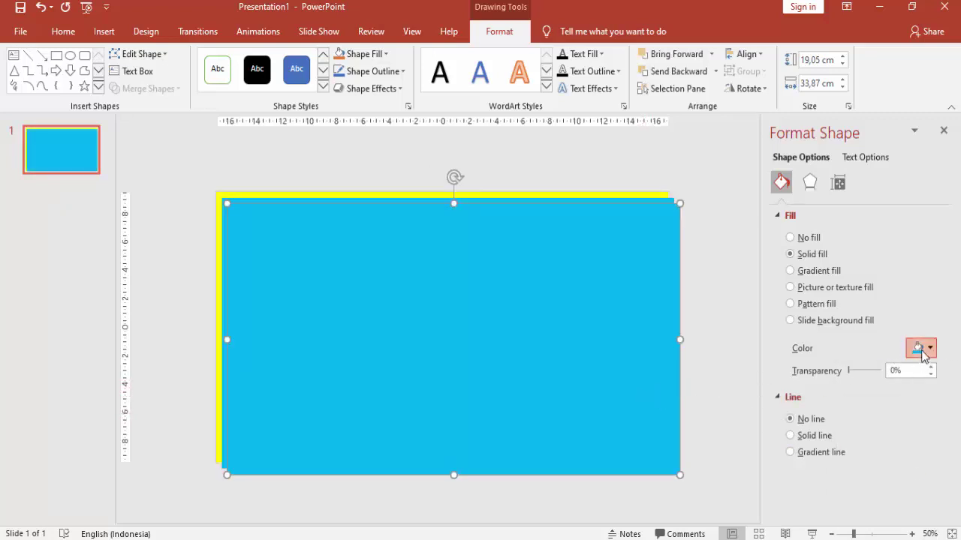
left_click(923, 352)
left_click(928, 467)
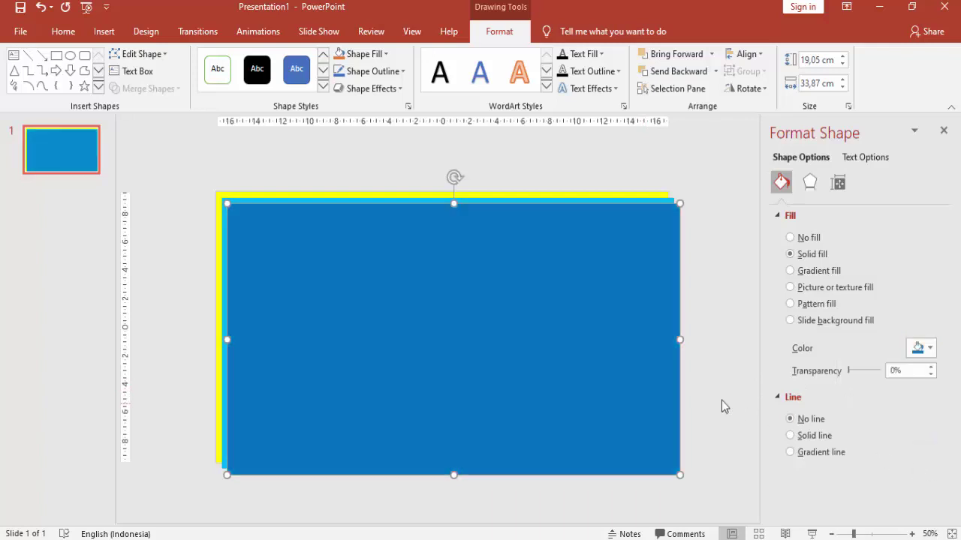
left_click(929, 349)
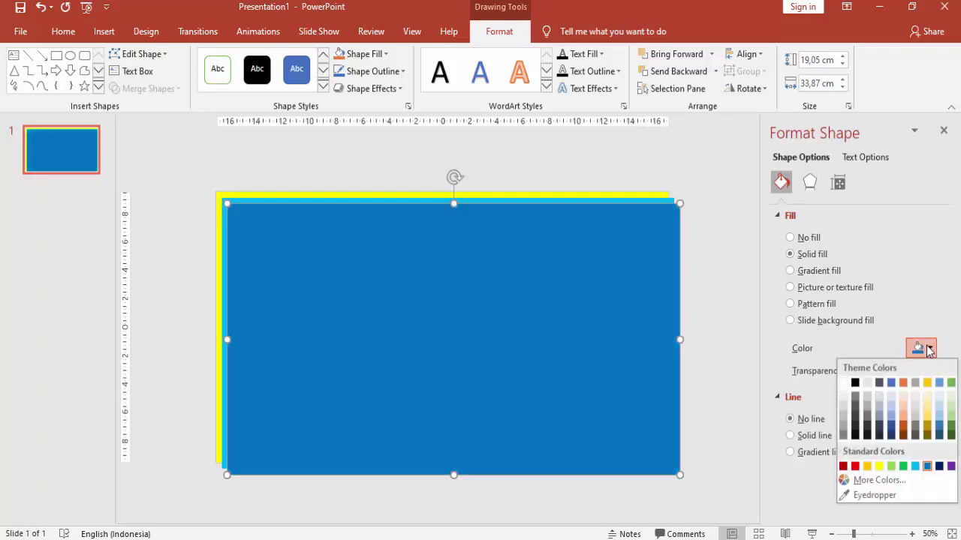
left_click(951, 435)
key("ctrl+d")
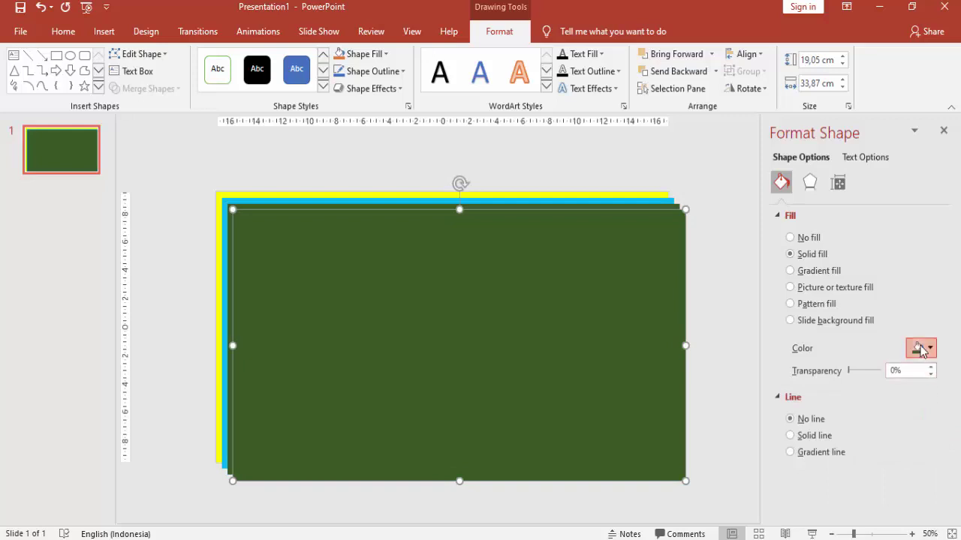
left_click(921, 350)
left_click(859, 385)
Align all rectangles by centre and middle and fit the stack exactly over the slide.
left_click(712, 256)
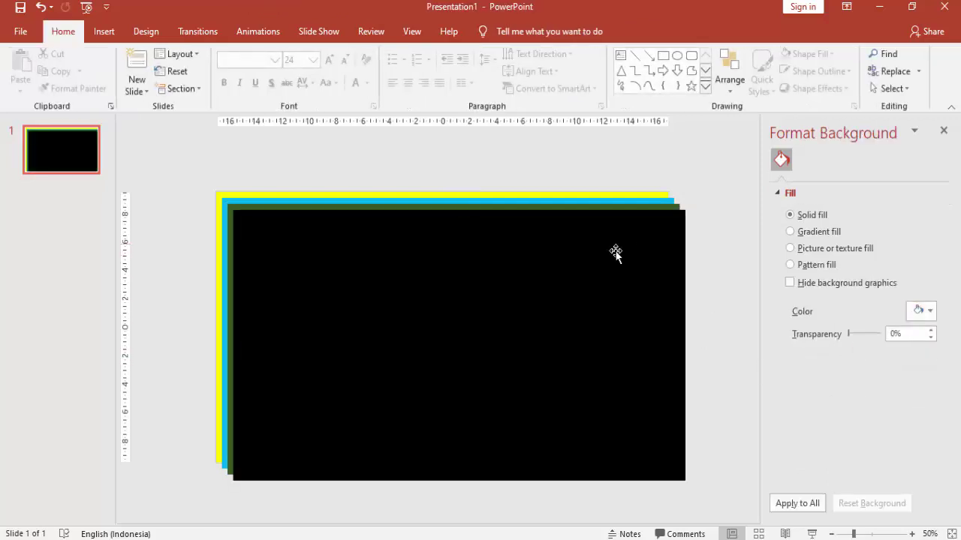
left_click_drag(167, 175, 714, 494)
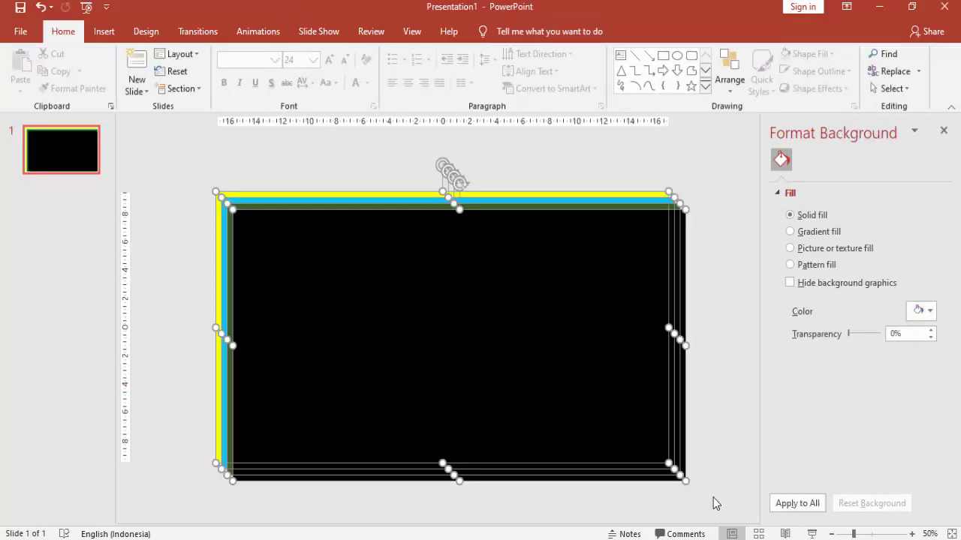
left_click(746, 55)
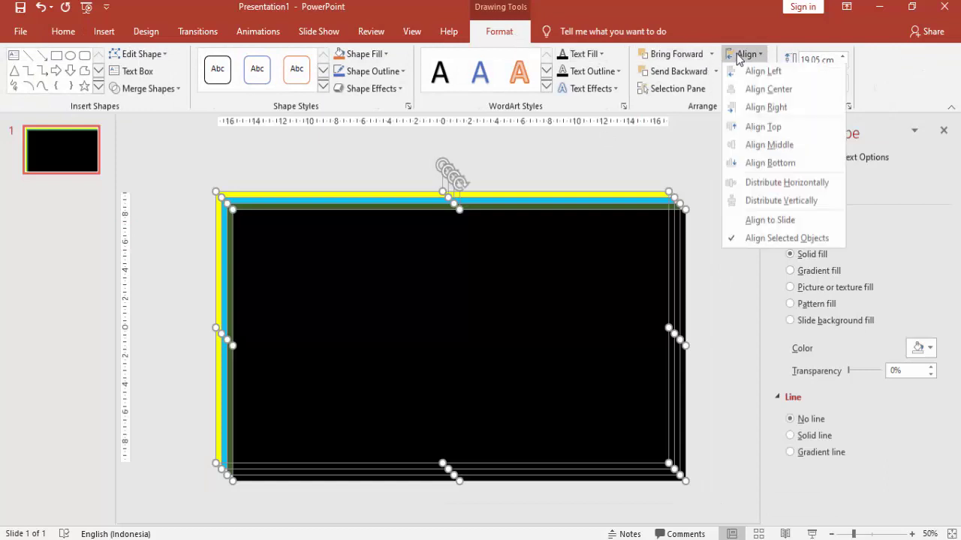
left_click(762, 90)
left_click(747, 54)
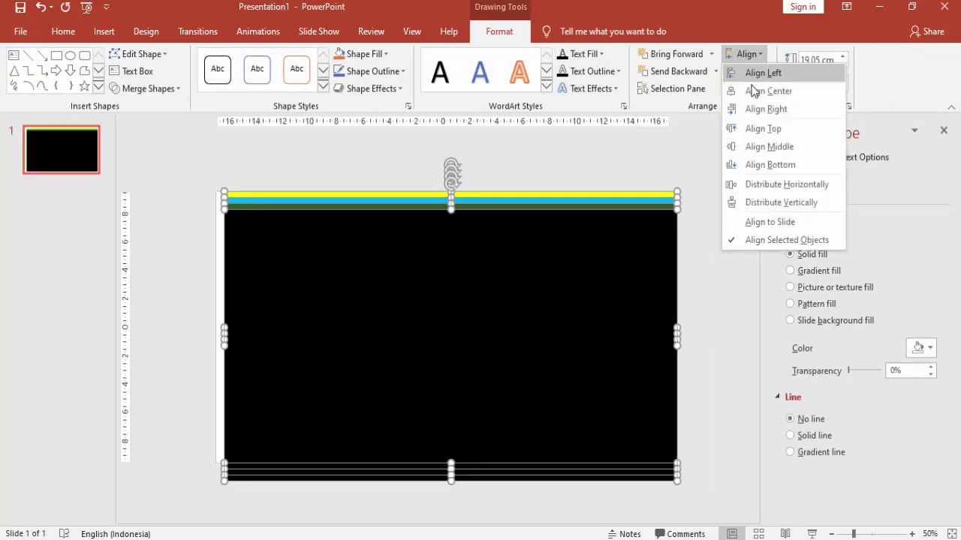
left_click(756, 146)
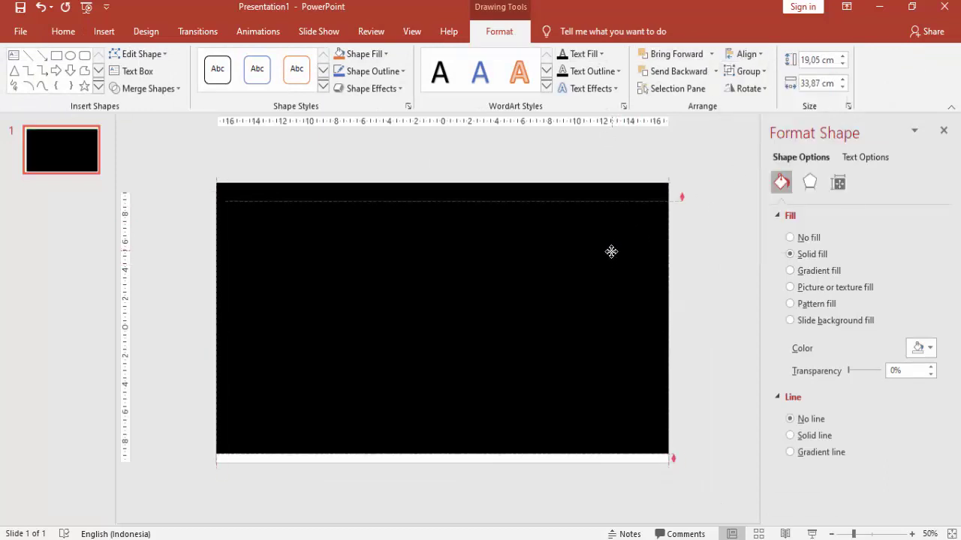
left_click_drag(619, 269, 611, 258)
left_click(690, 218)
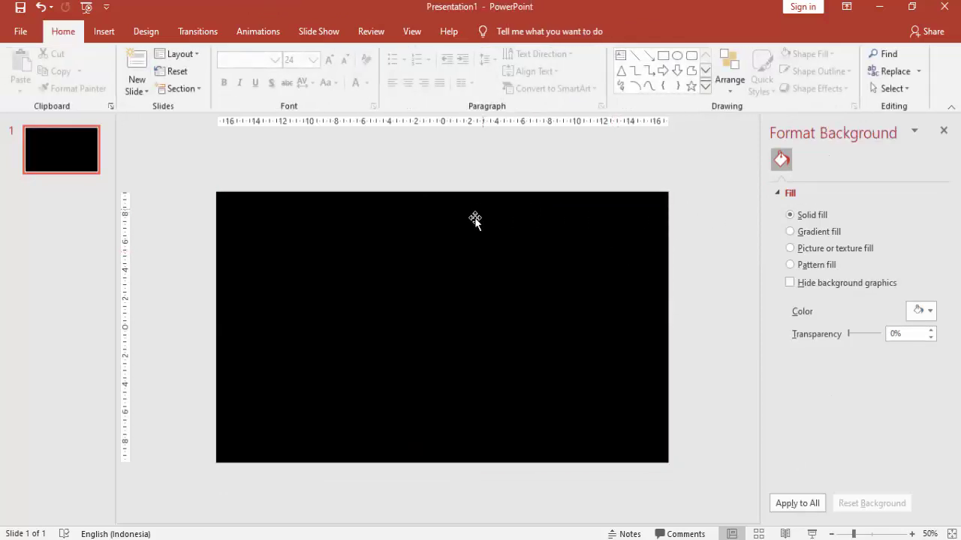
left_click(104, 34)
Draw a 13,55 cm circle centred on the slide with no outline.
left_click(222, 71)
left_click(275, 125)
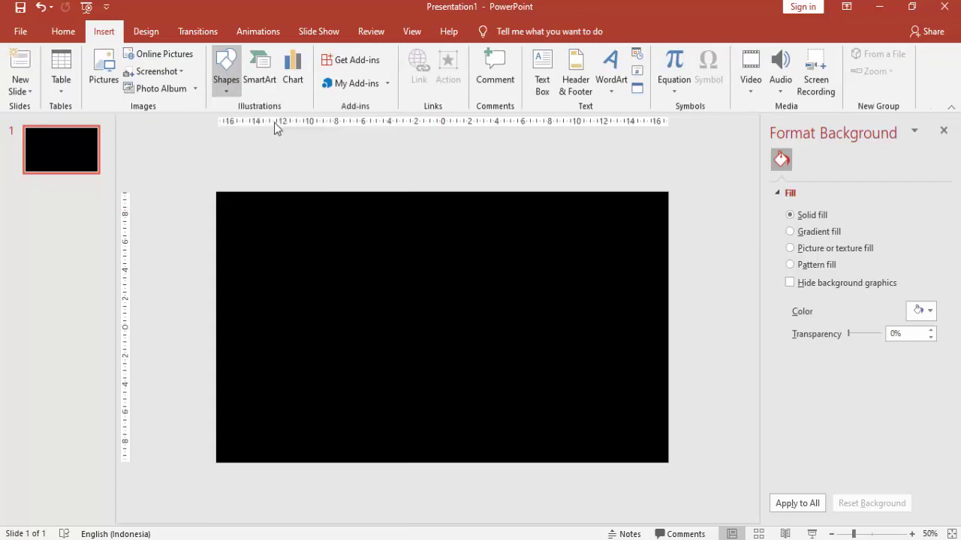
left_click_drag(351, 227, 533, 421)
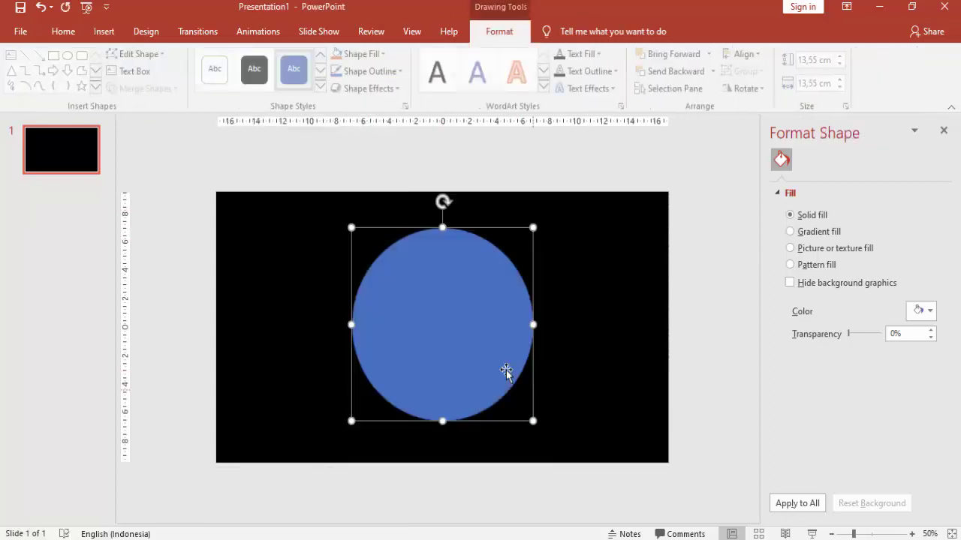
mouse_move(508, 369)
left_mouse_down()
mouse_move(489, 332)
mouse_move(482, 337)
left_mouse_up()
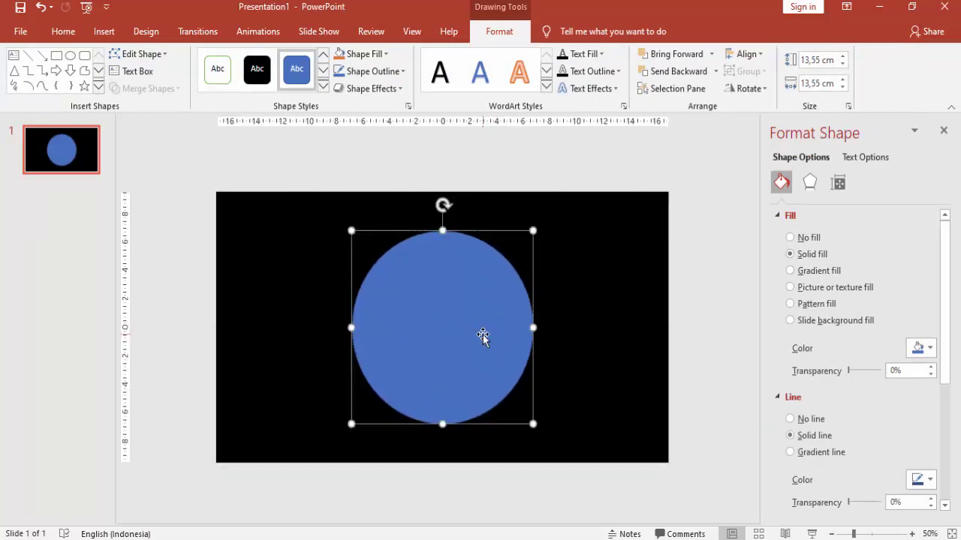
left_click(797, 424)
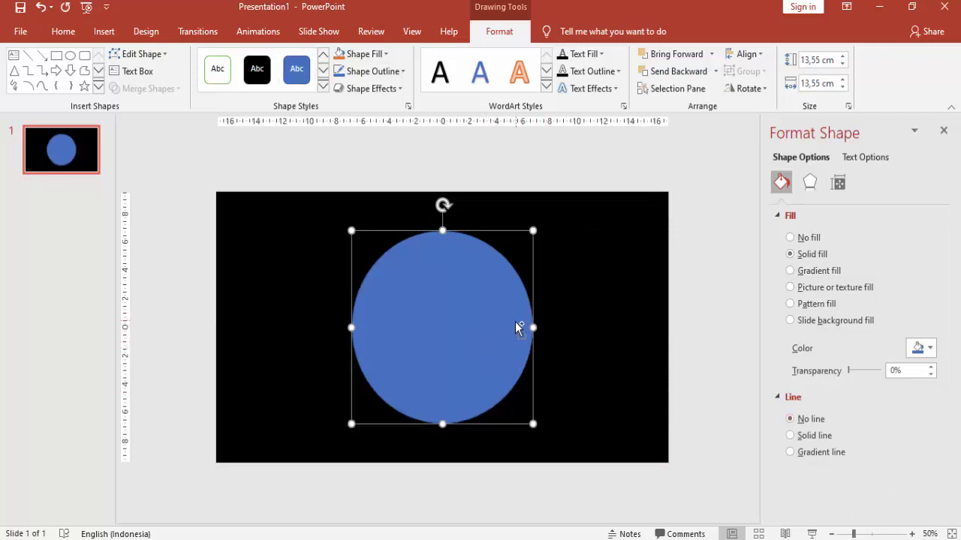
left_click_drag(458, 337, 467, 338)
key("Right")
key("Down")
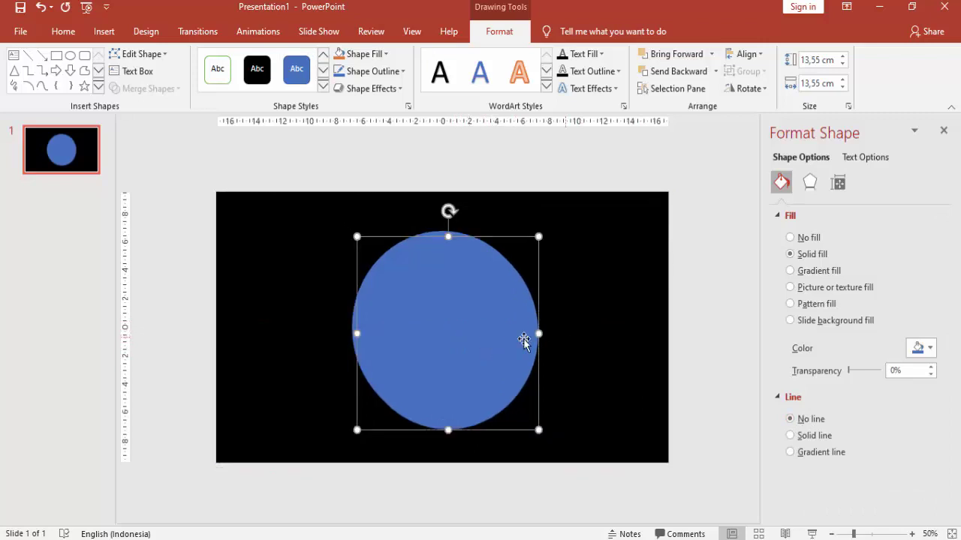
left_click_drag(482, 325, 477, 315)
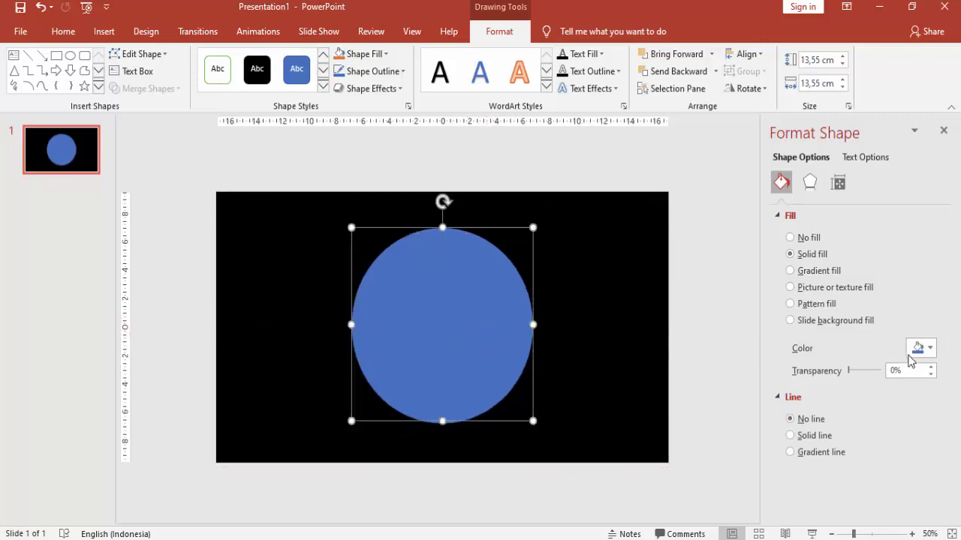
left_click(919, 348)
Fill the circle red at 34% transparency, enlarge it to 20.48 cm and recentre it.
left_click(855, 466)
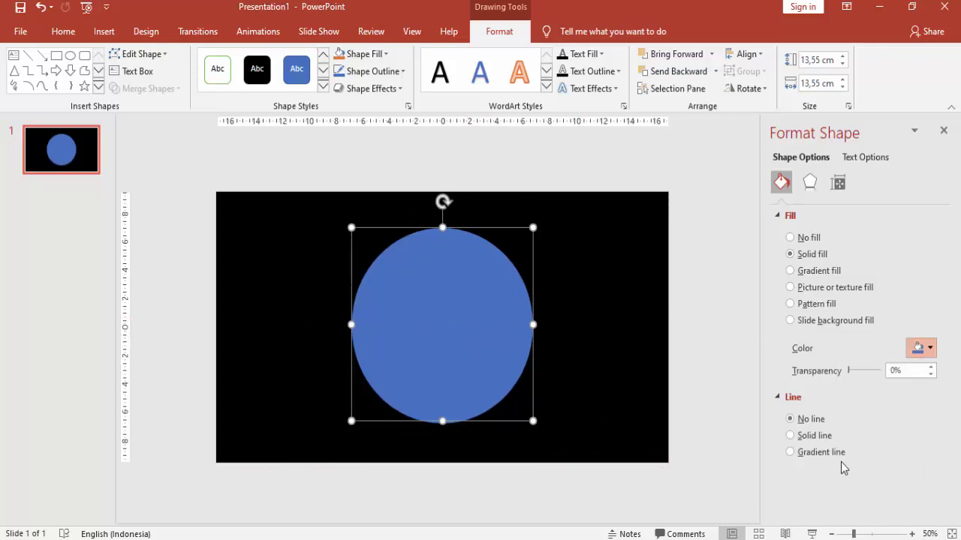
left_click_drag(533, 420, 573, 463)
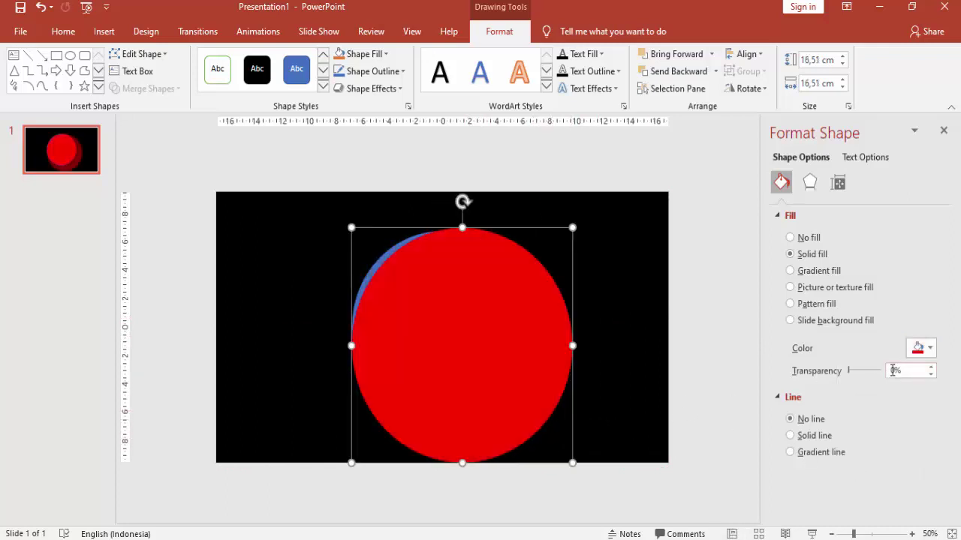
left_click_drag(851, 372, 861, 373)
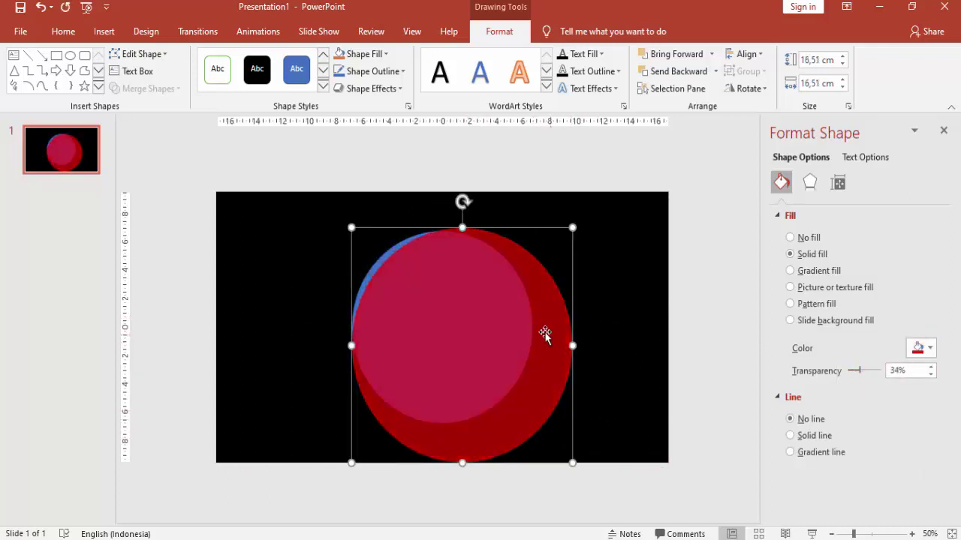
left_click_drag(545, 334, 517, 310)
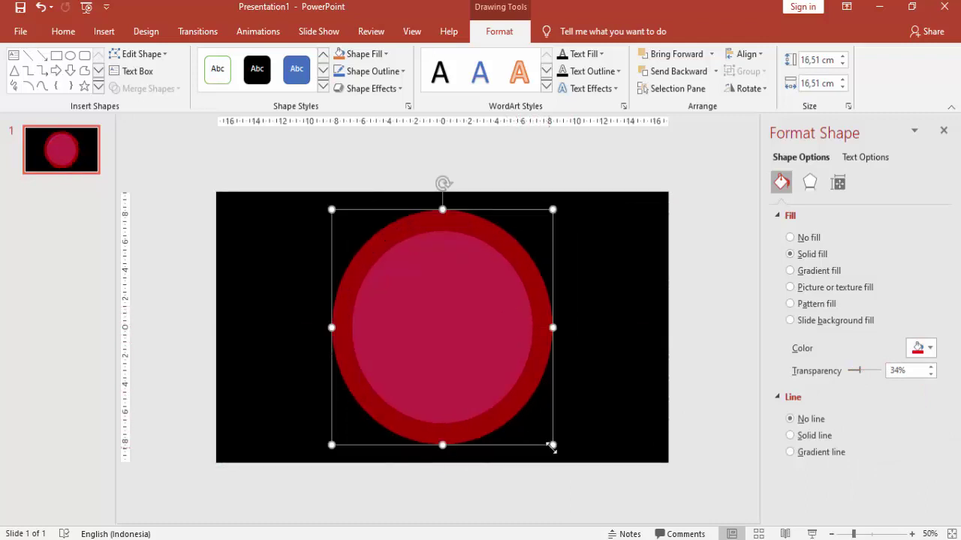
left_click_drag(553, 446, 578, 470)
left_click_drag(546, 403, 532, 396)
left_click_drag(570, 464, 582, 481)
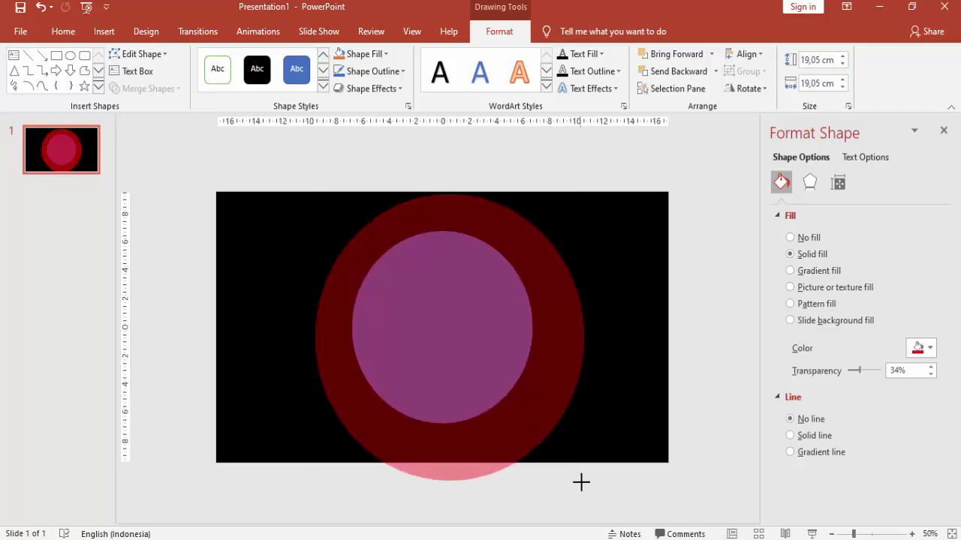
left_click_drag(564, 414, 553, 406)
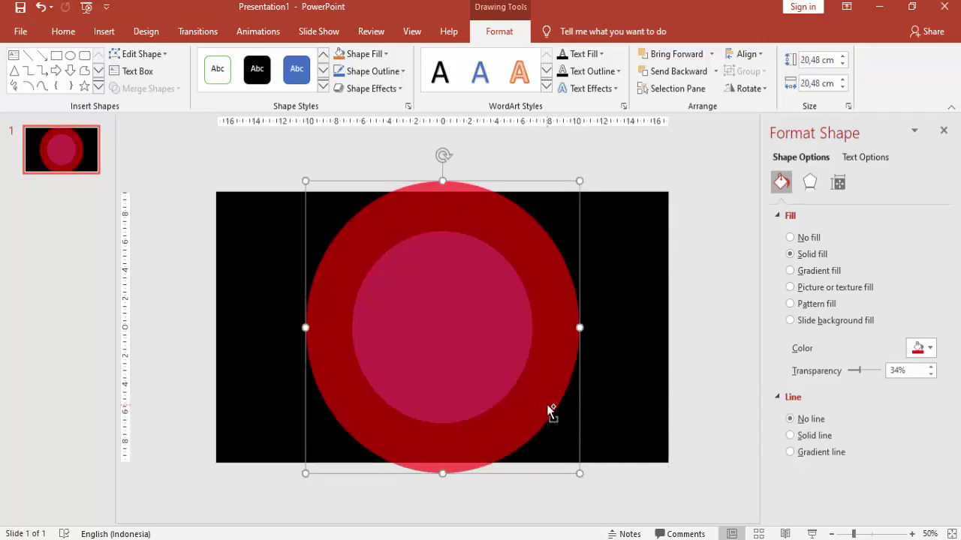
Duplicate it as a yellow circle enlarged to 27.89 cm, centred on the slide.
key("ctrl+d")
left_click(922, 349)
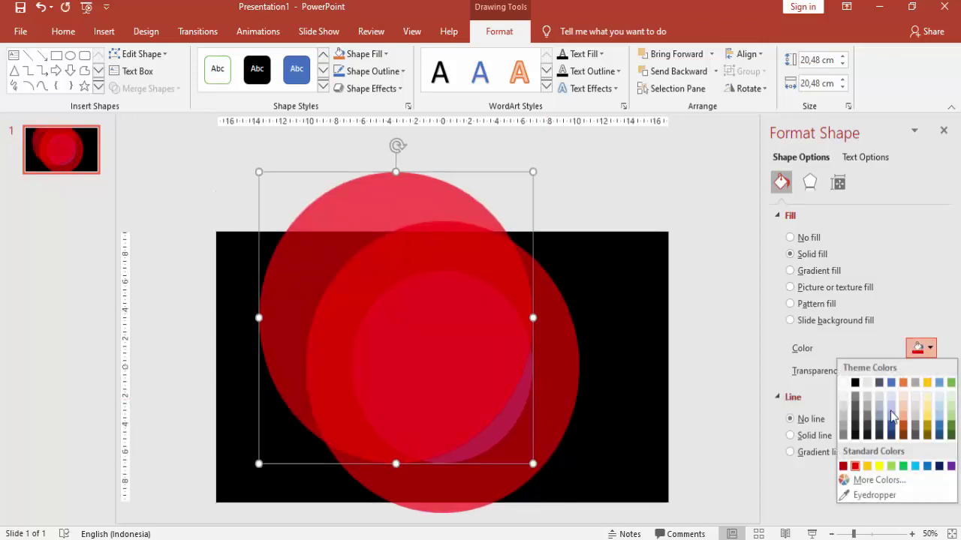
left_click(876, 467)
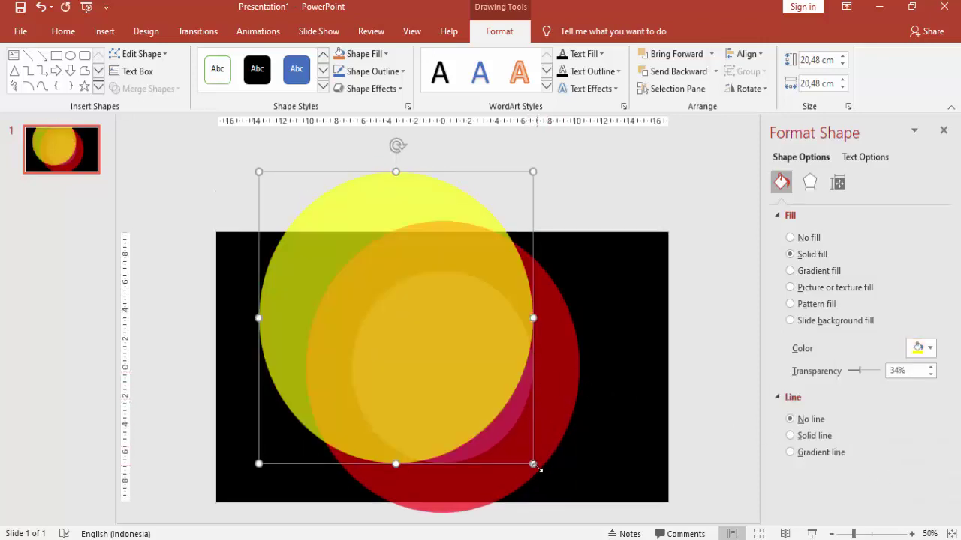
left_click_drag(533, 466, 587, 475)
scroll(588, 476, "down", 3)
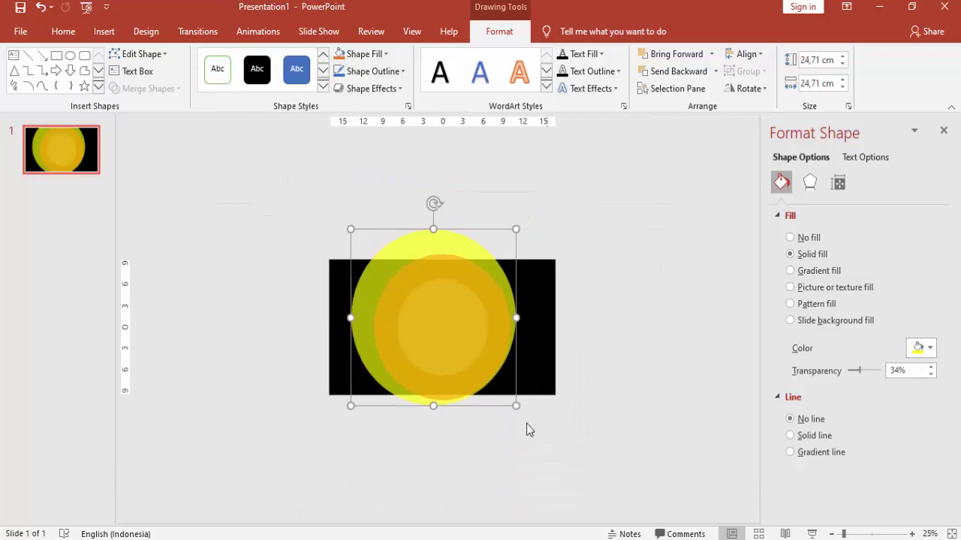
left_click_drag(516, 407, 535, 428)
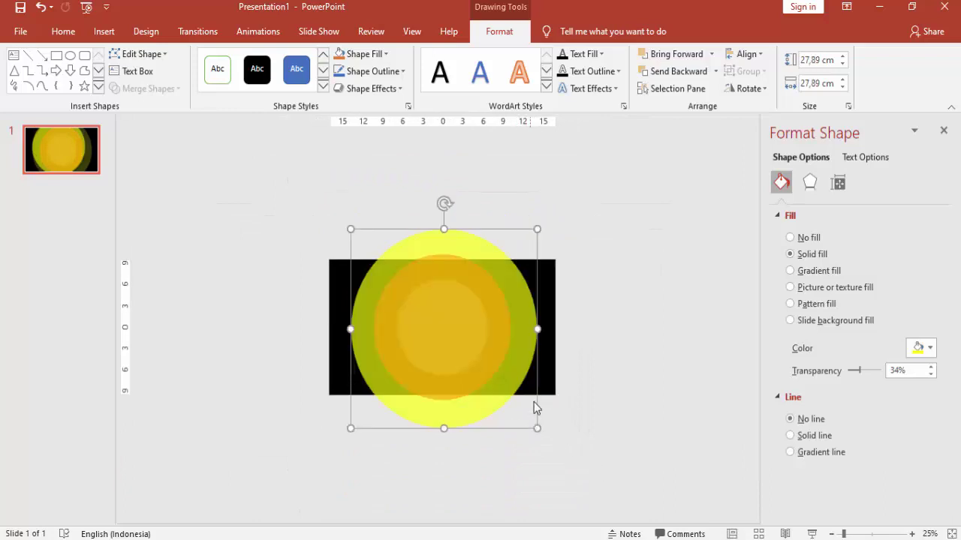
scroll(519, 374, "up", 1)
left_click_drag(519, 374, 523, 365)
left_click(635, 337)
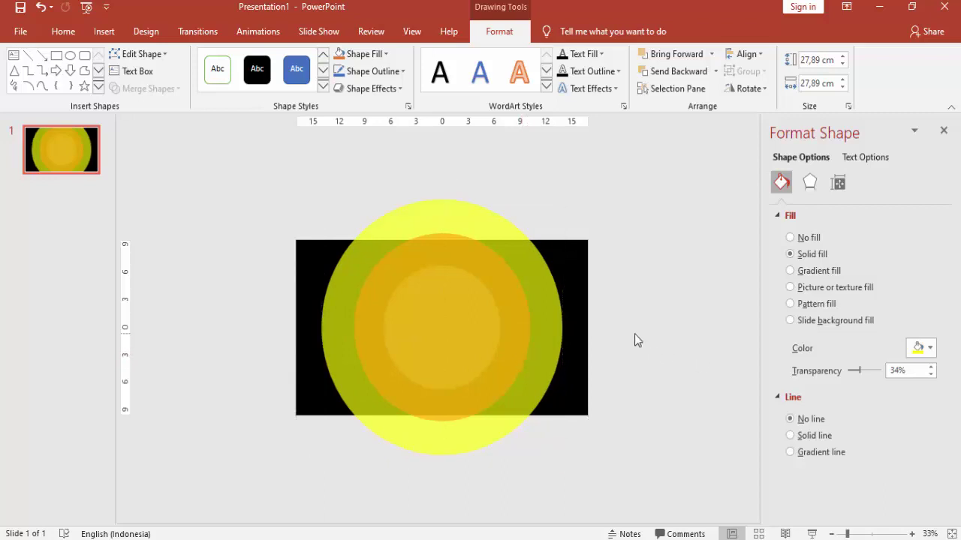
Subtract the yellow circle from the black rectangle and move the frame off to the left.
left_click(586, 283)
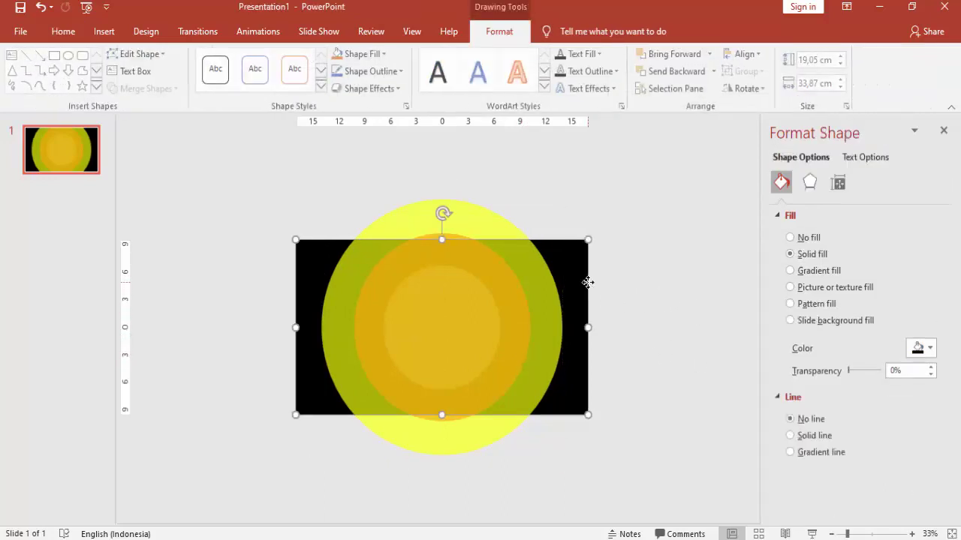
left_click(554, 268)
left_click(661, 261)
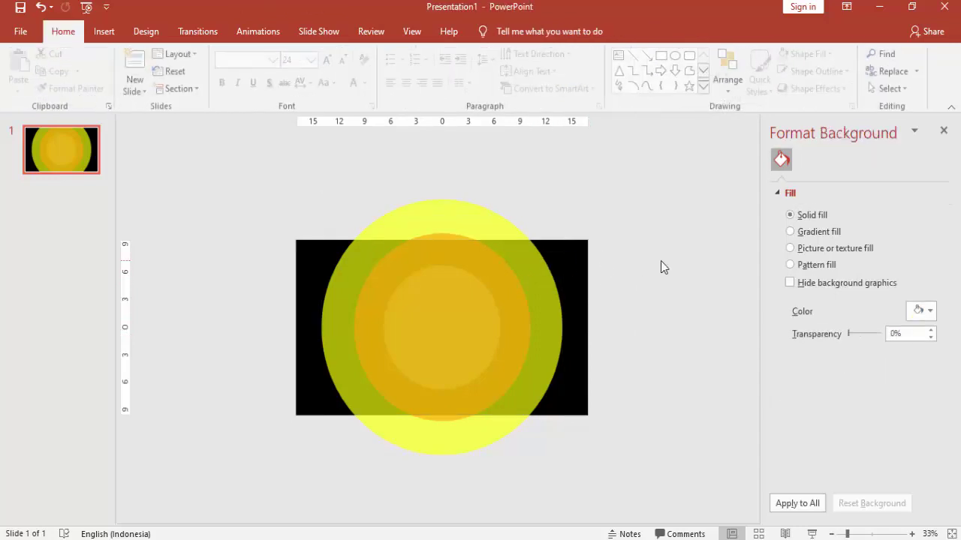
left_click(584, 292)
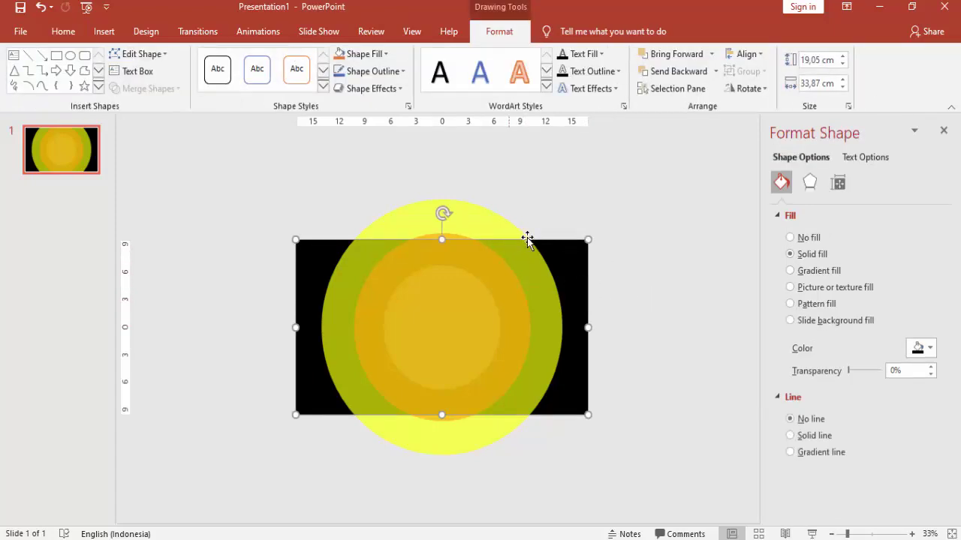
left_click(618, 284)
left_click(584, 271)
left_click(492, 227, "shift")
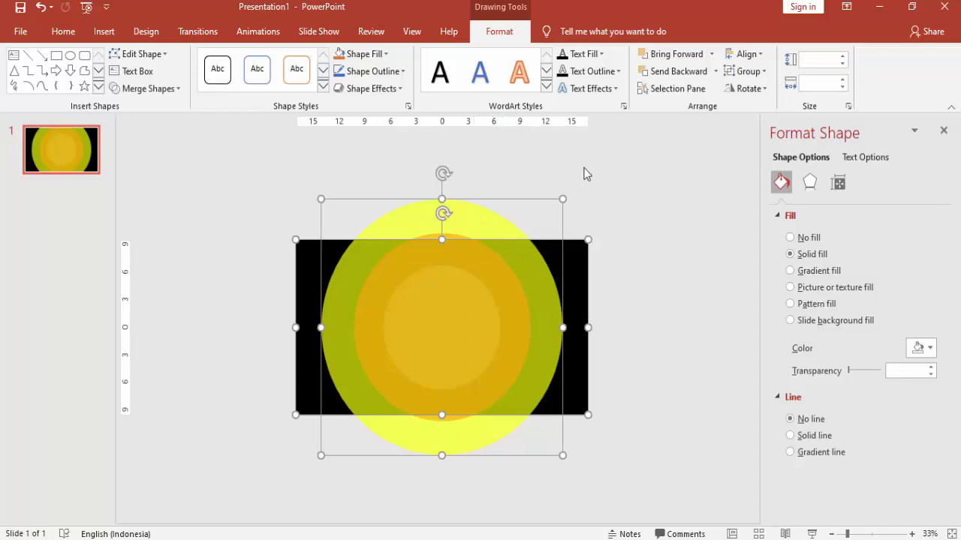
left_click(150, 88)
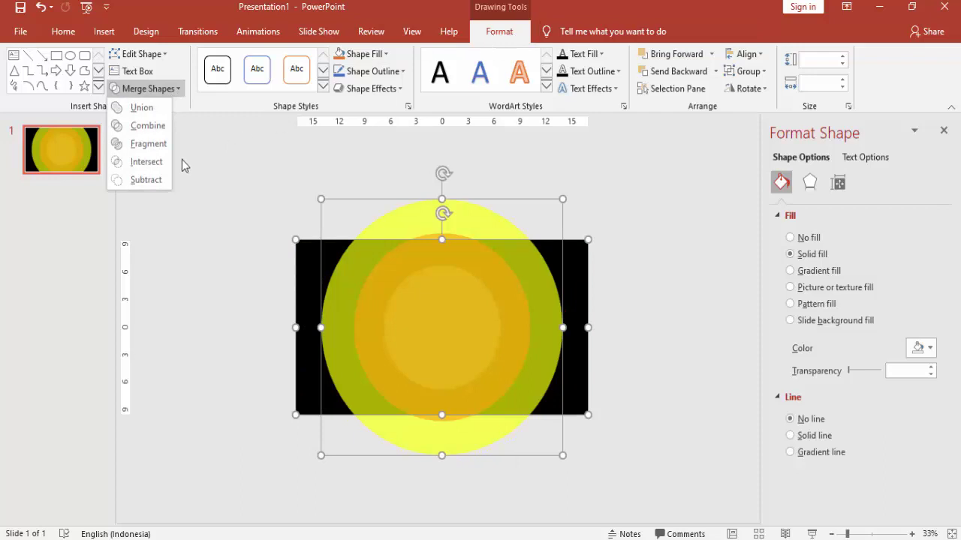
left_click(150, 180)
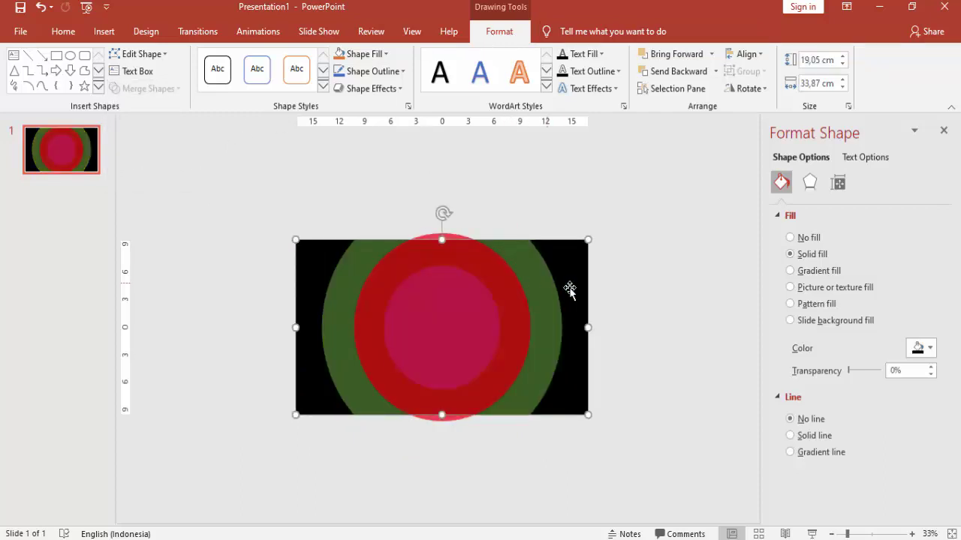
mouse_move(568, 285)
left_mouse_down()
mouse_move(343, 205)
mouse_move(264, 246)
left_mouse_up()
Subtract the red circle from the green rectangle and move the ring aside.
left_click(631, 272)
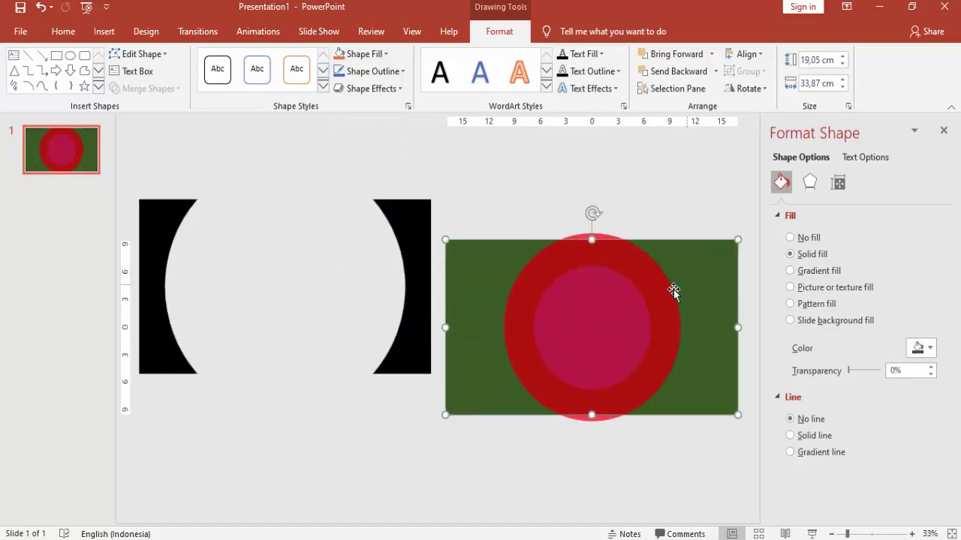
left_click(640, 267, "shift")
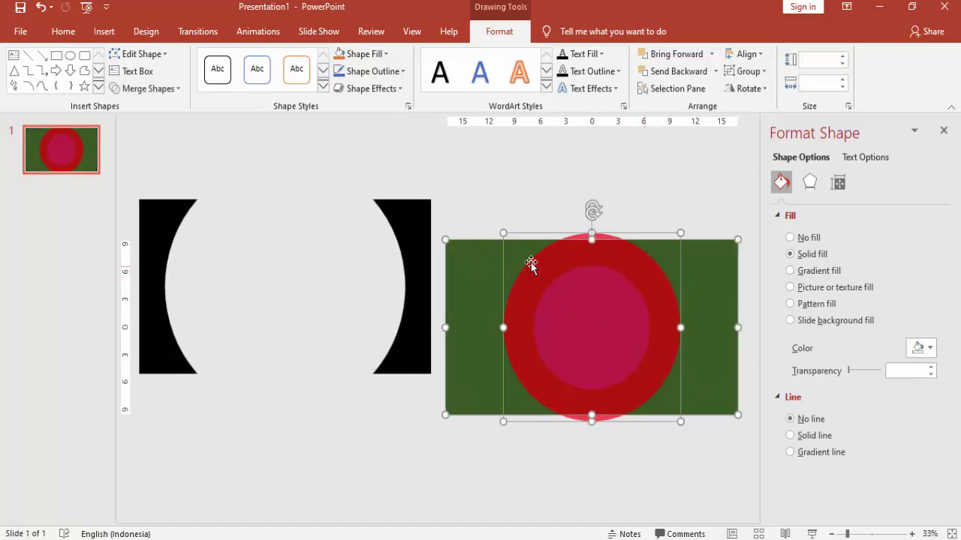
left_click(150, 89)
left_click(157, 179)
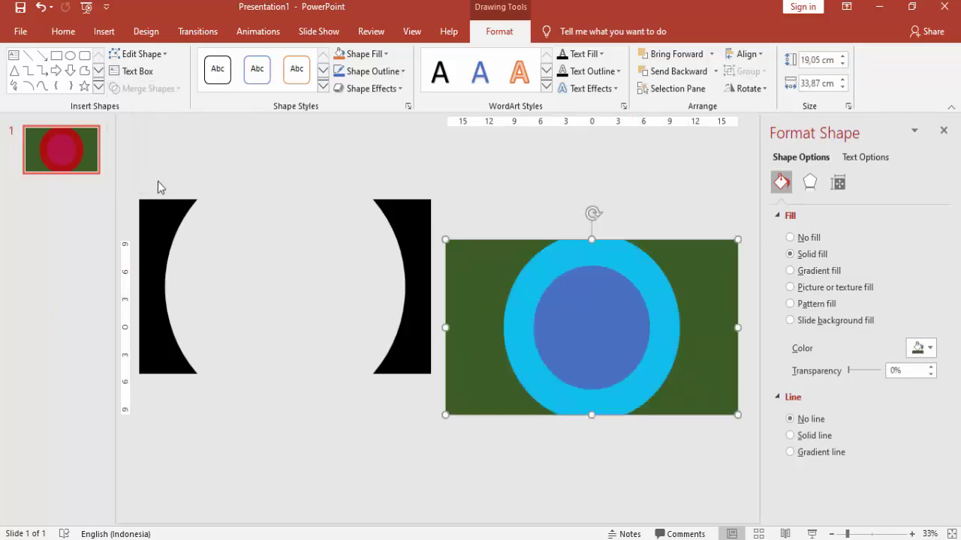
left_click_drag(653, 292, 394, 255)
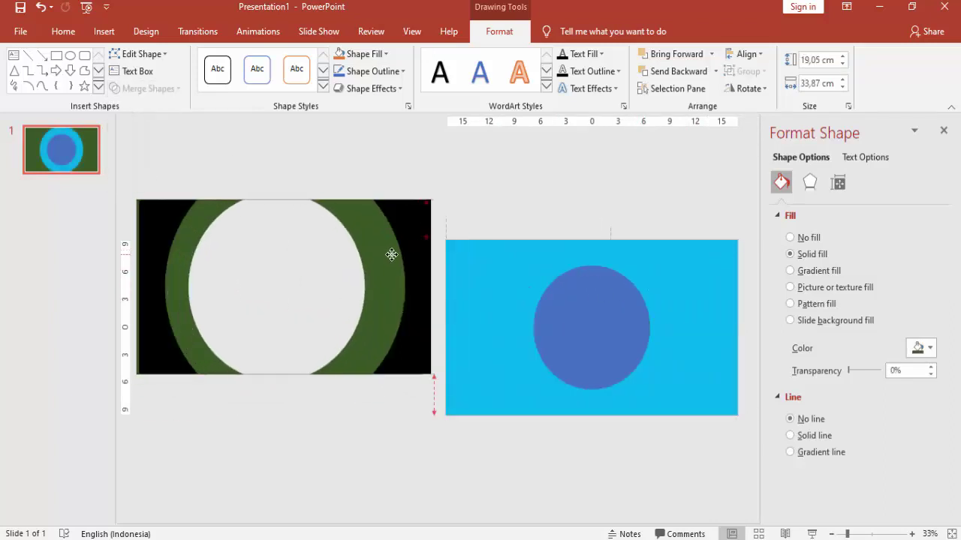
Subtract the blue circle from the cyan rectangle.
left_click(698, 322)
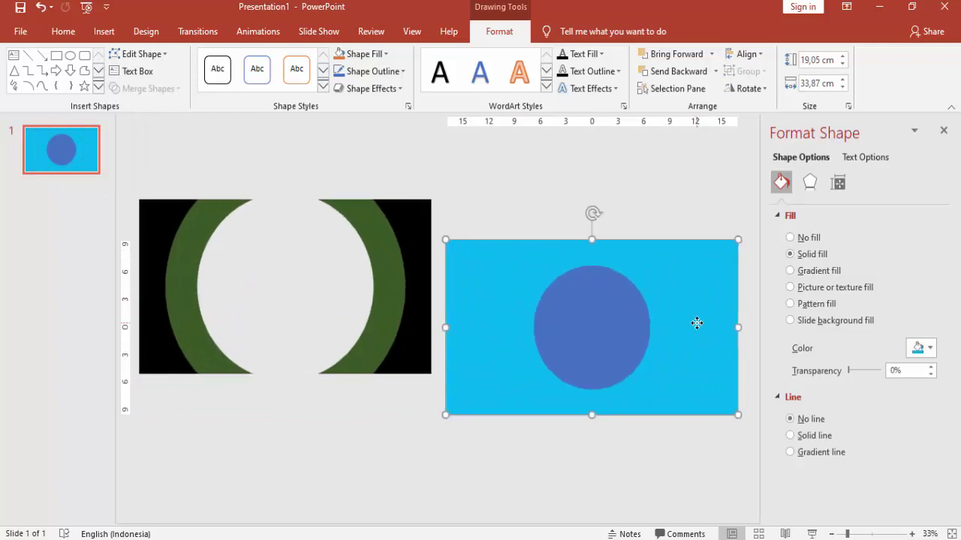
left_click(624, 314, "shift")
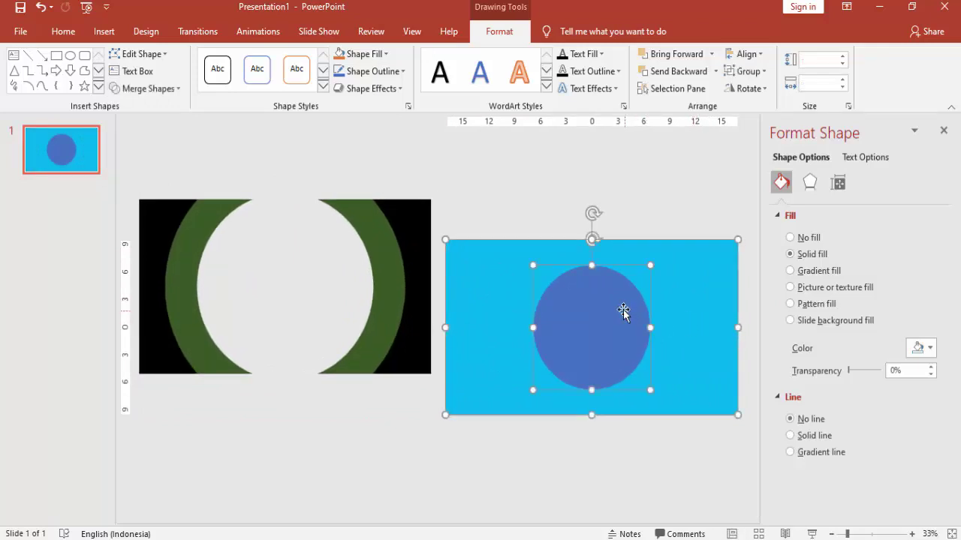
left_click(175, 91)
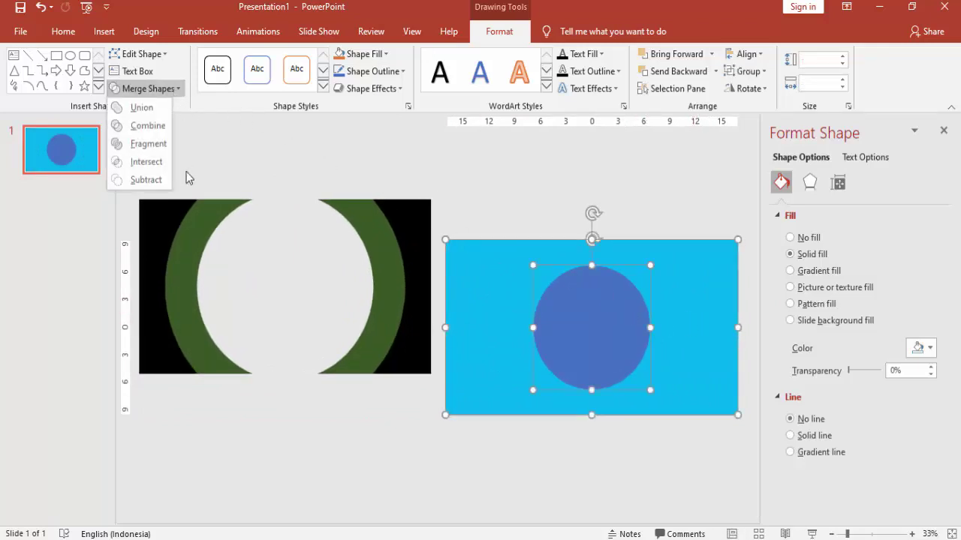
left_click(144, 180)
left_click(546, 214)
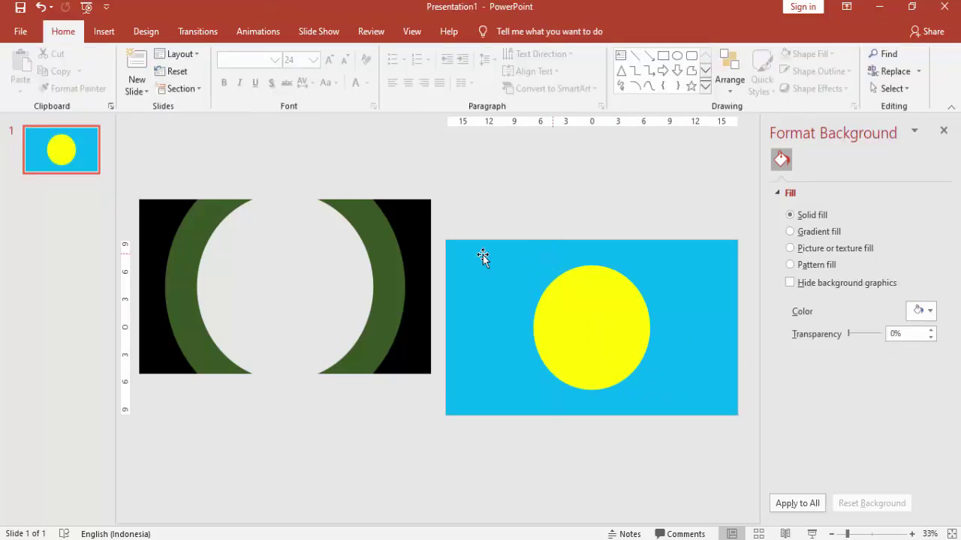
left_click(411, 256)
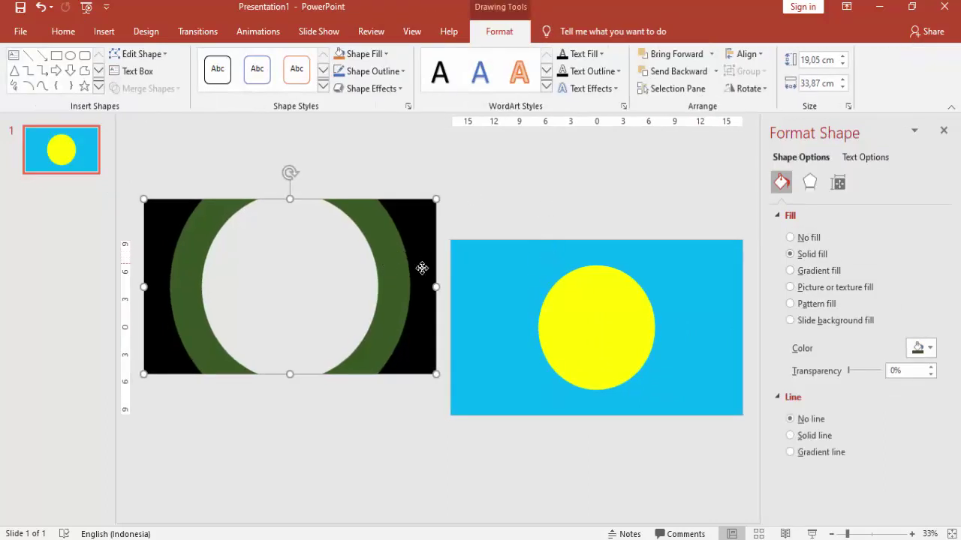
Move the green ring and black frame back over the cyan layer, aligned with the slide.
left_click_drag(423, 268, 686, 307)
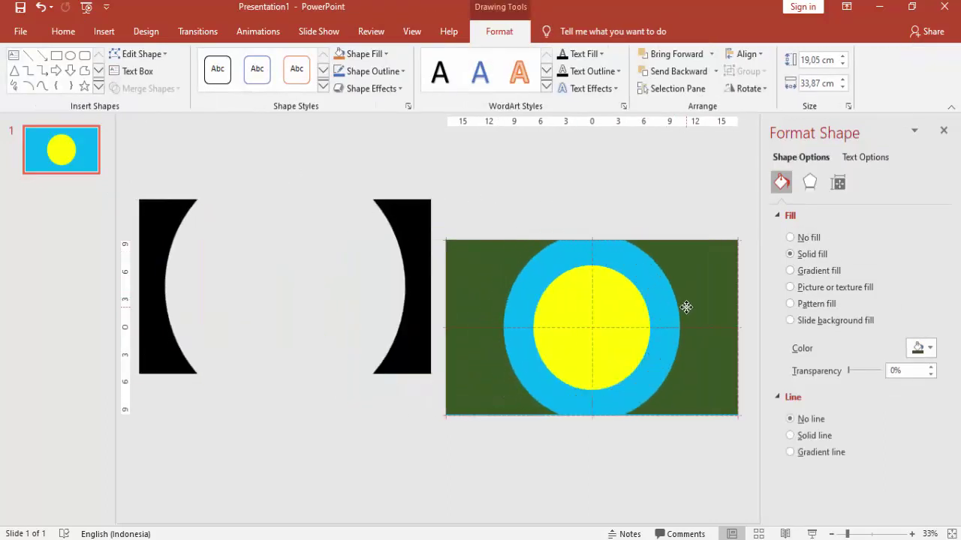
left_click_drag(418, 260, 715, 302)
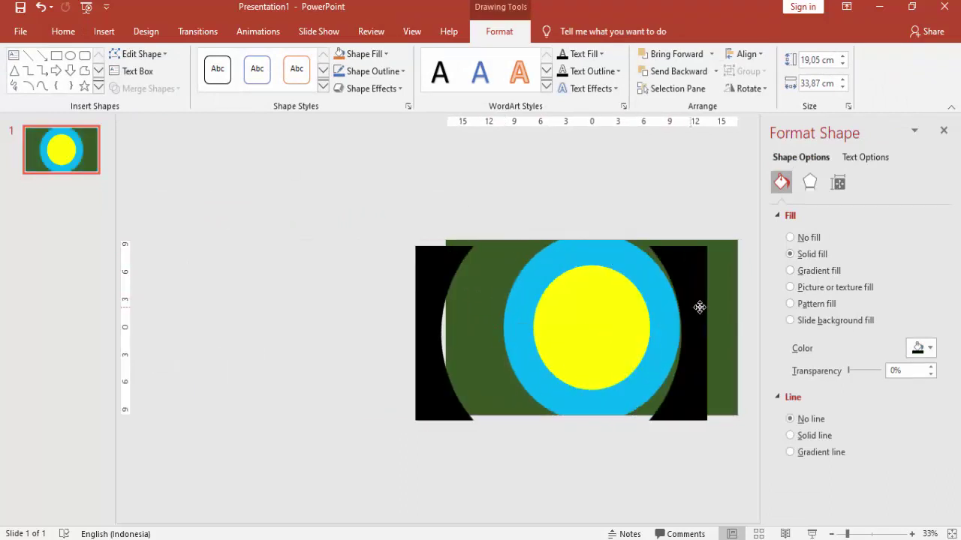
scroll(737, 309, "up", 2)
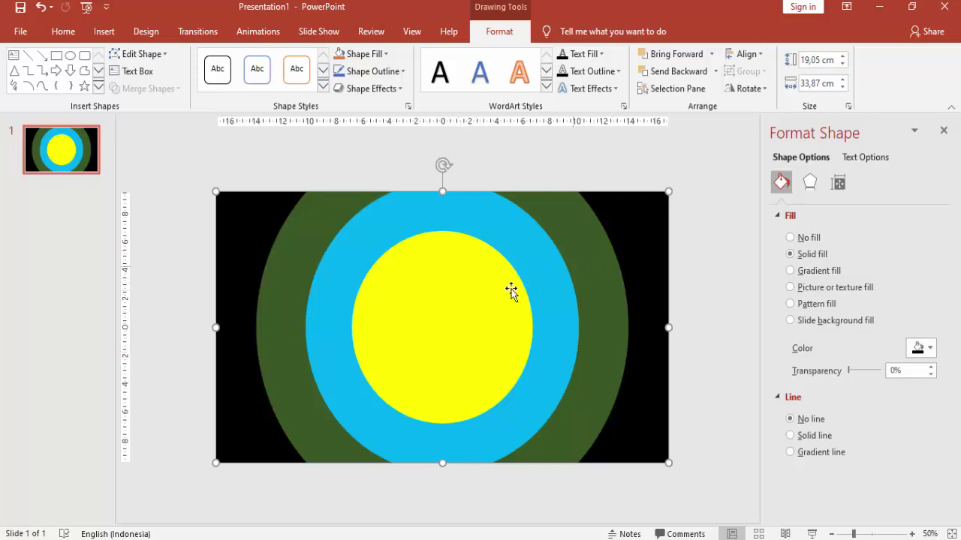
left_click_drag(467, 290, 468, 304)
Give the green ring an 8 pt glow preset recoloured black at 10 pt size.
left_click(788, 397)
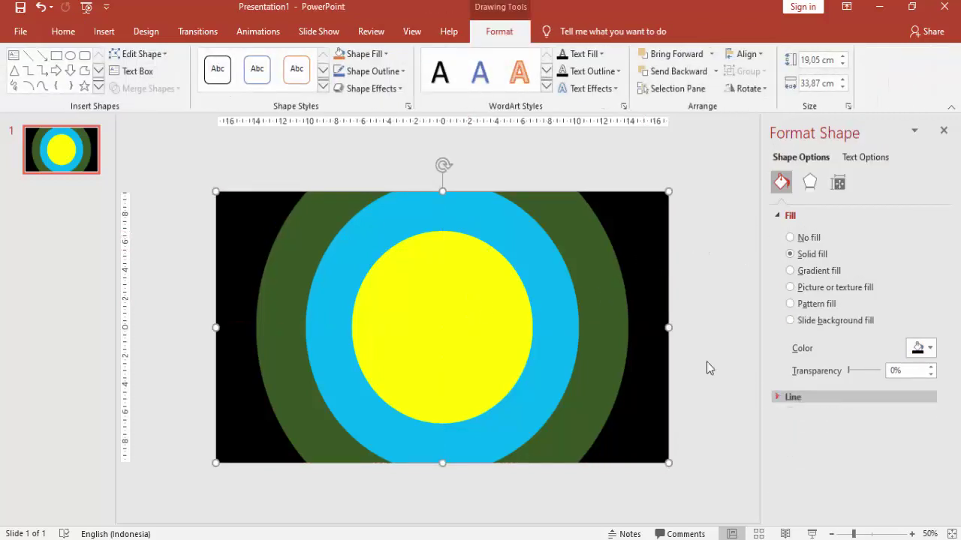
left_click(809, 183)
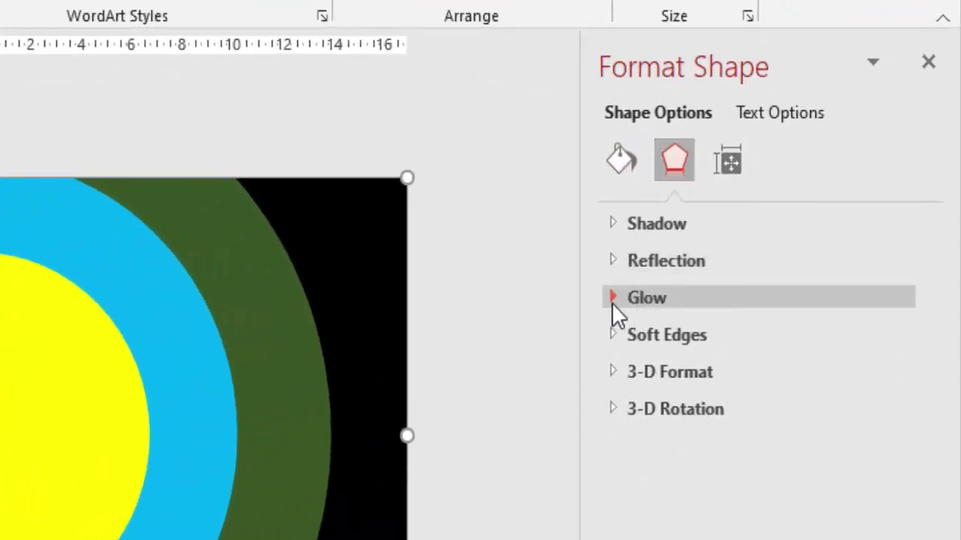
left_click(612, 302)
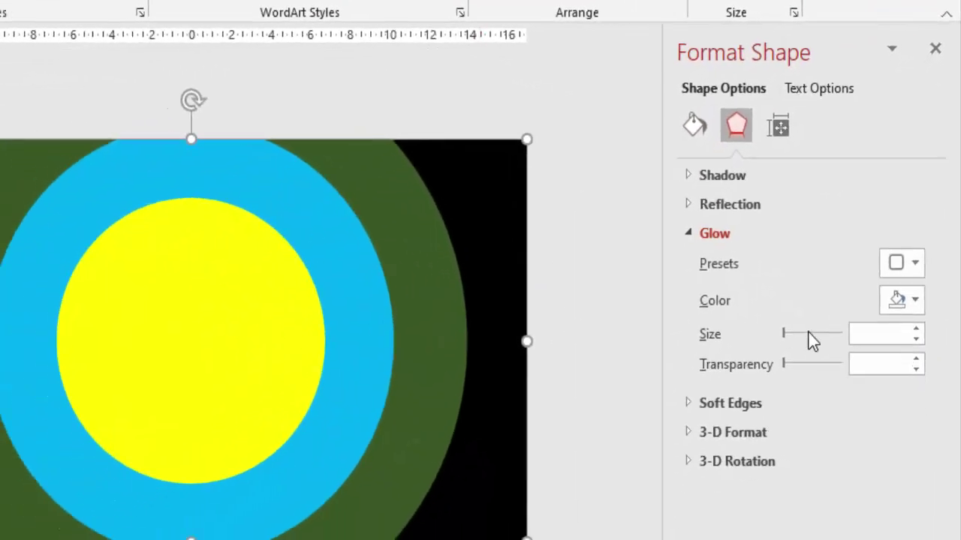
left_click(893, 270)
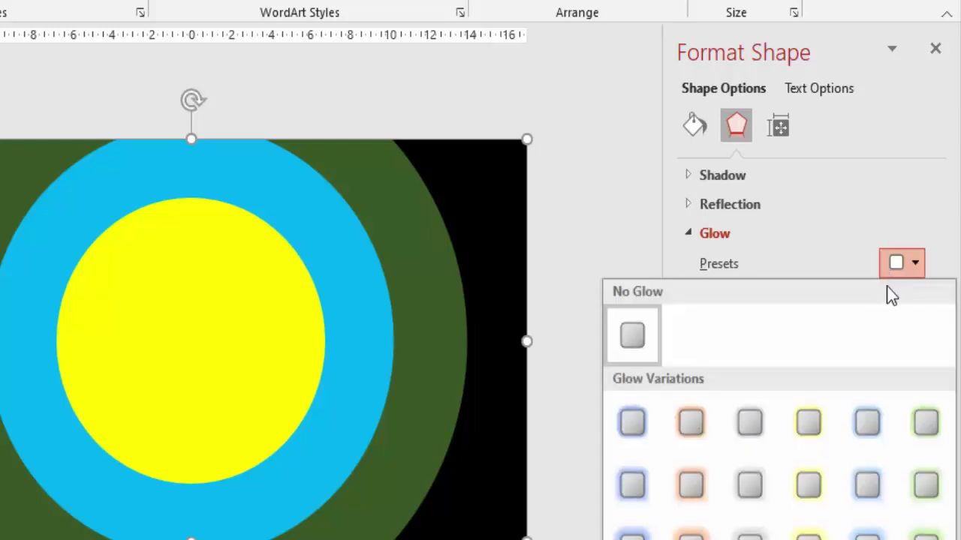
left_click(809, 486)
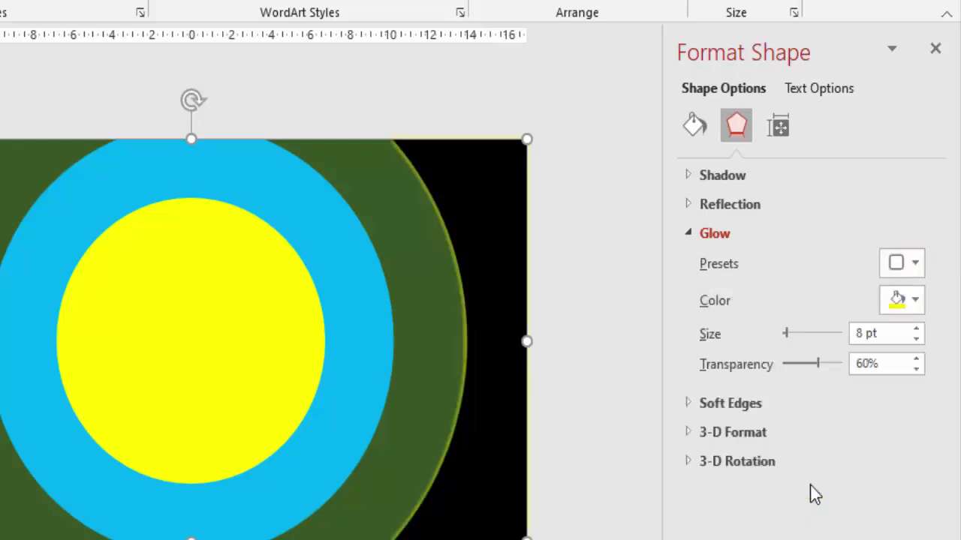
left_click(894, 304)
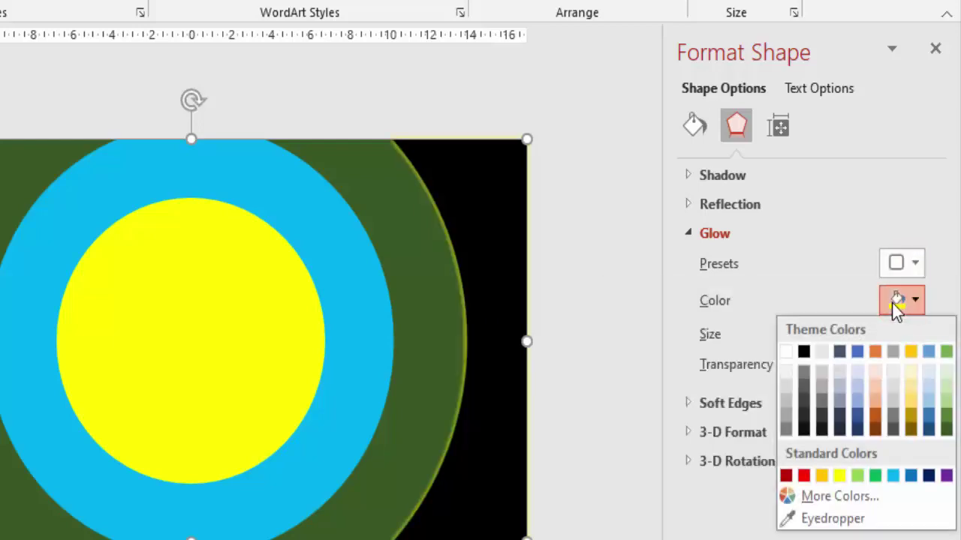
left_click(805, 353)
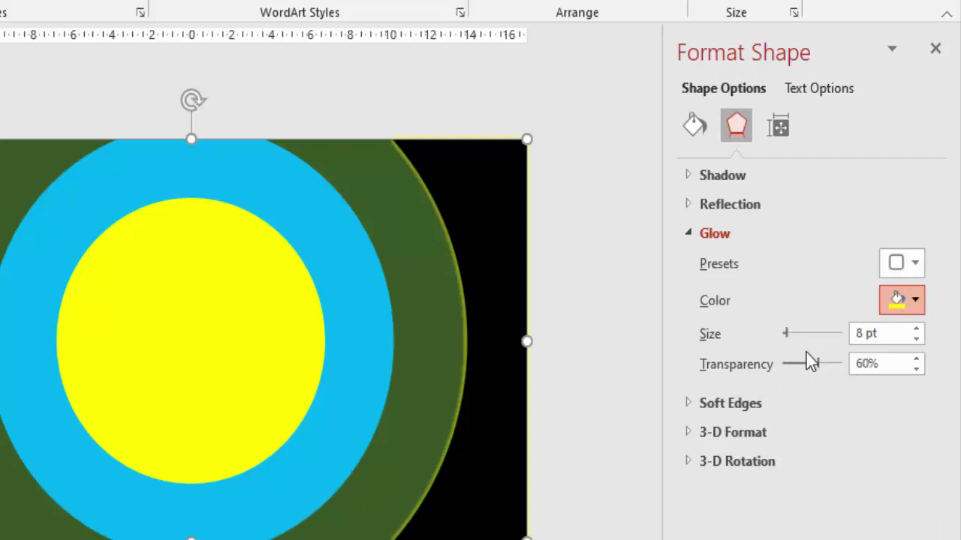
left_click(916, 330)
left_click(915, 330)
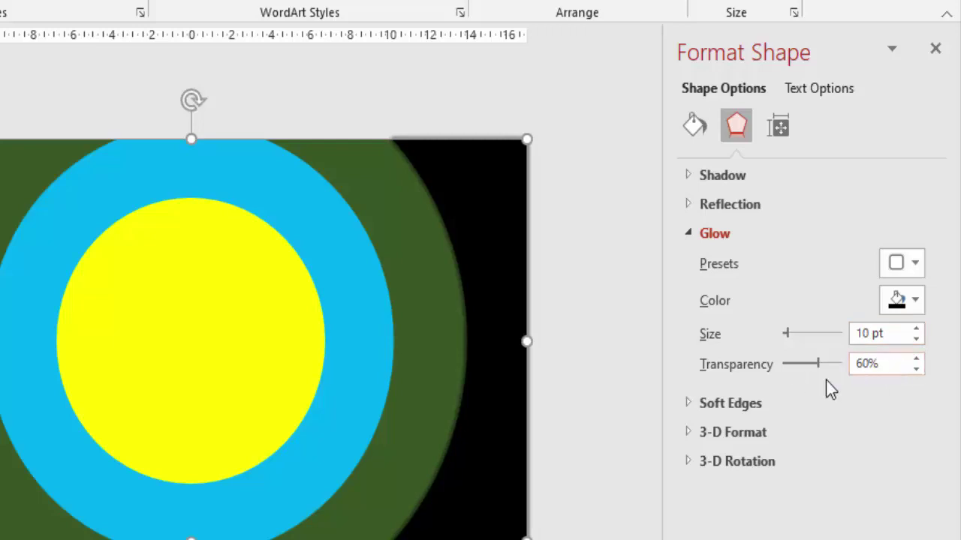
left_click(585, 343)
Give the blue ring the same black 10 pt glow.
left_click(414, 319)
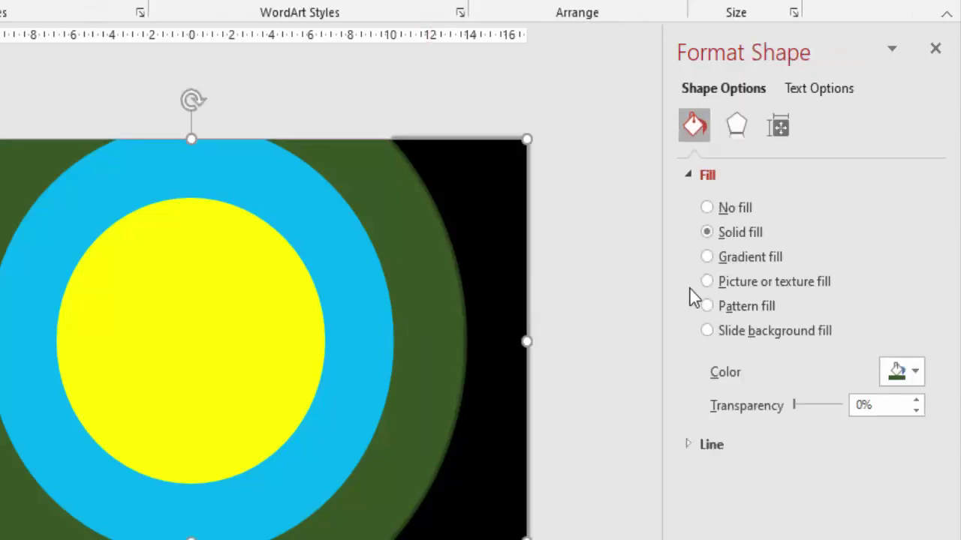
left_click(736, 129)
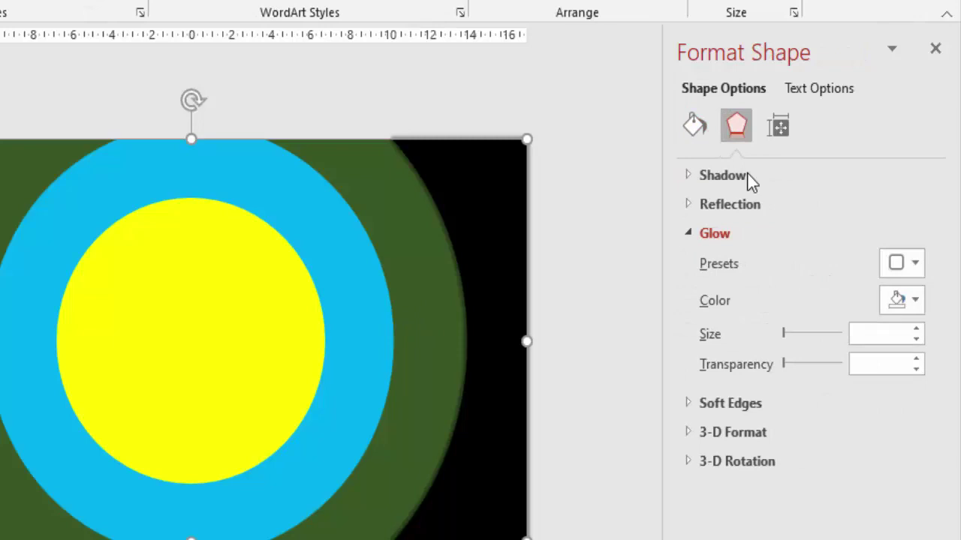
left_click(904, 270)
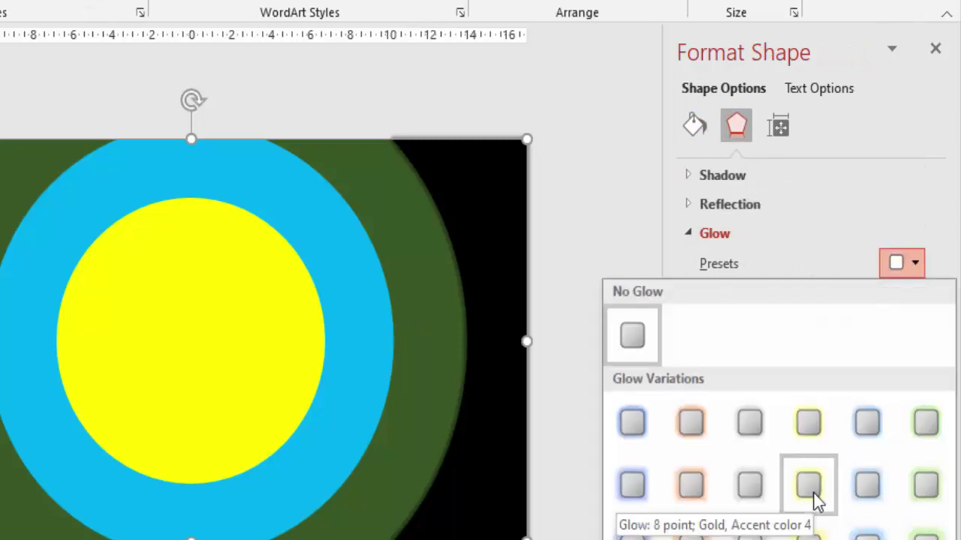
key("Escape")
left_click(907, 300)
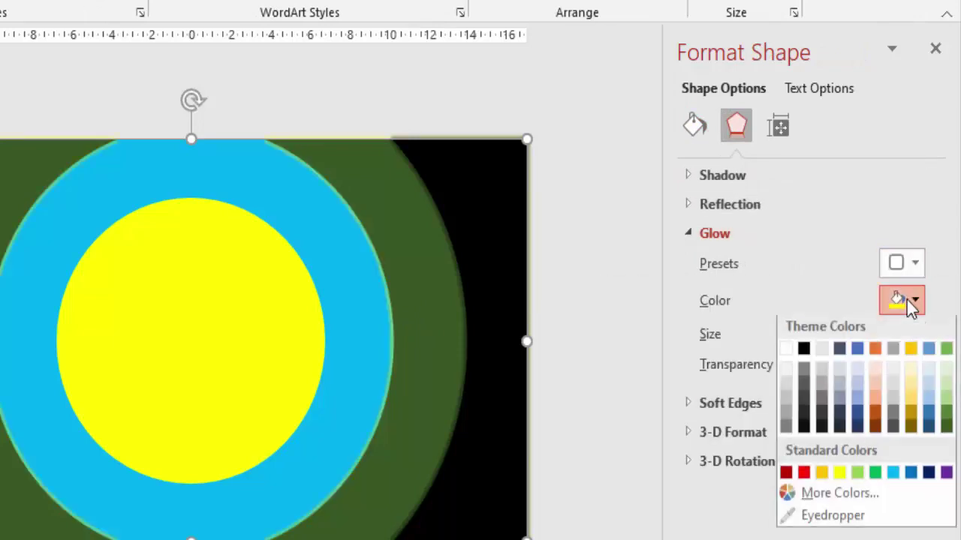
left_click(802, 348)
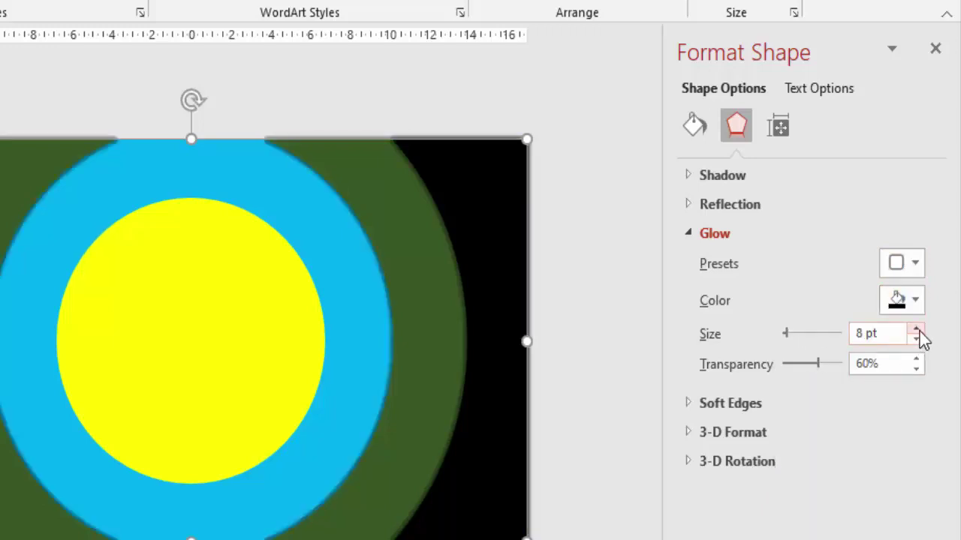
left_click(919, 332)
left_click(920, 332)
left_click(347, 343)
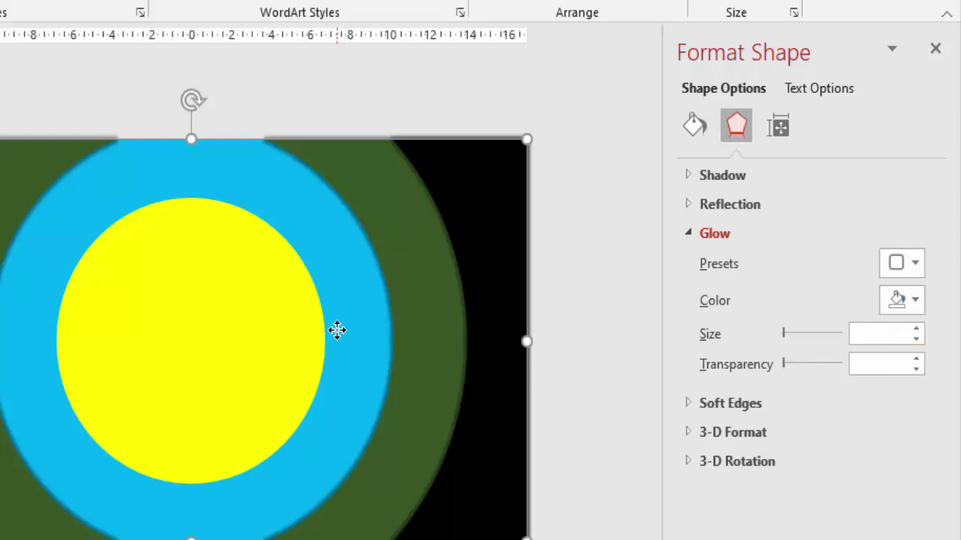
Give the yellow centre circle a black 10 pt glow and recentre the circles on the slide.
left_click_drag(317, 326, 330, 350)
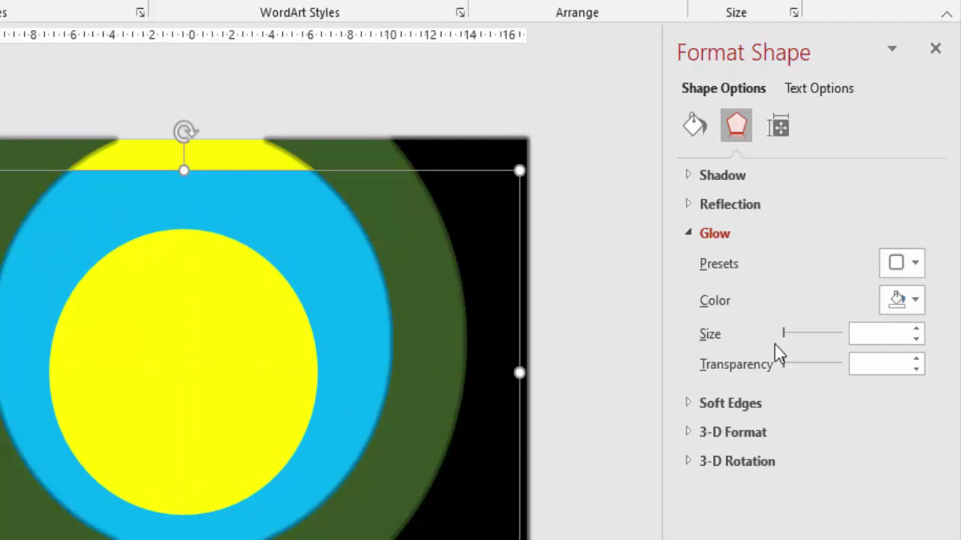
left_click(923, 268)
left_click(801, 487)
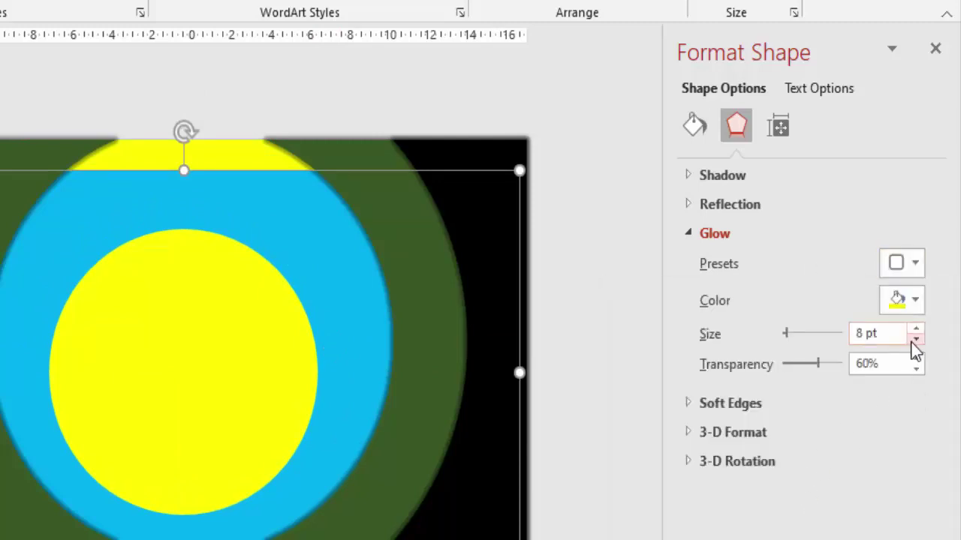
left_click(915, 300)
left_click(815, 349)
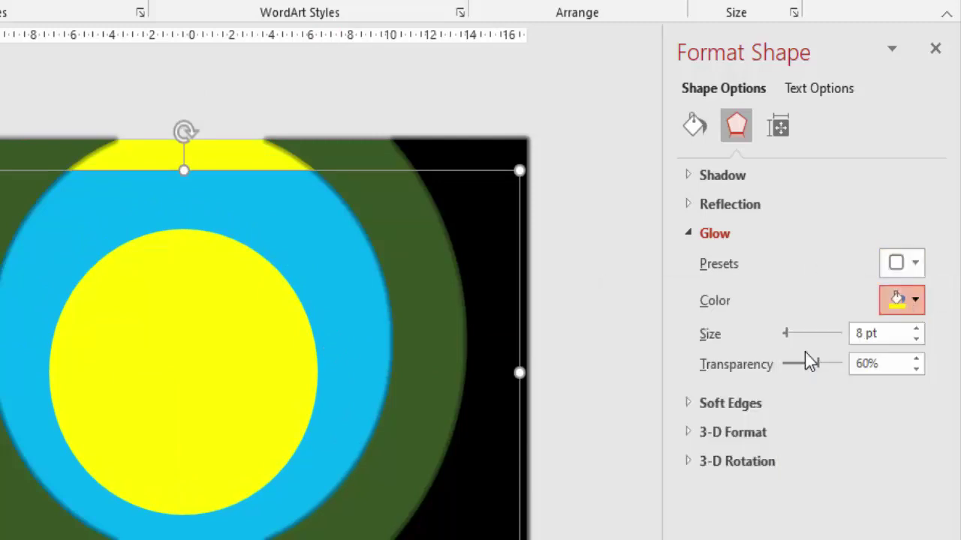
left_click(915, 330)
left_click(915, 330)
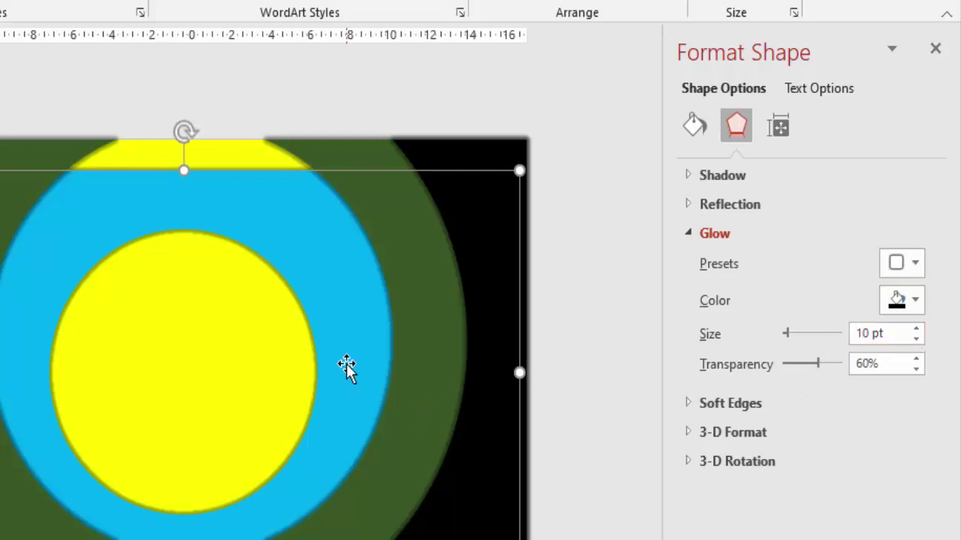
left_click_drag(346, 368, 347, 338)
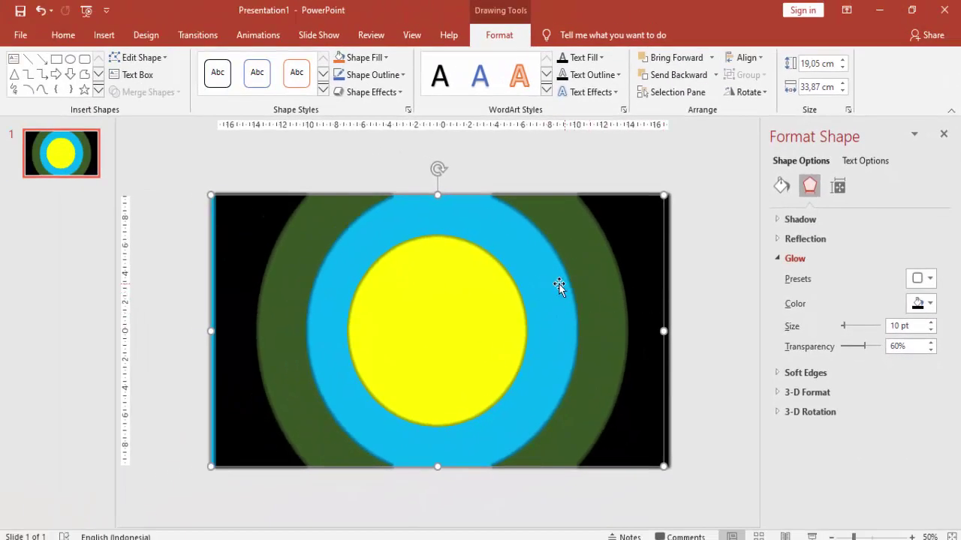
left_click_drag(559, 286, 542, 287)
Open the slide's background settings and switch to a picture fill.
left_click(697, 283)
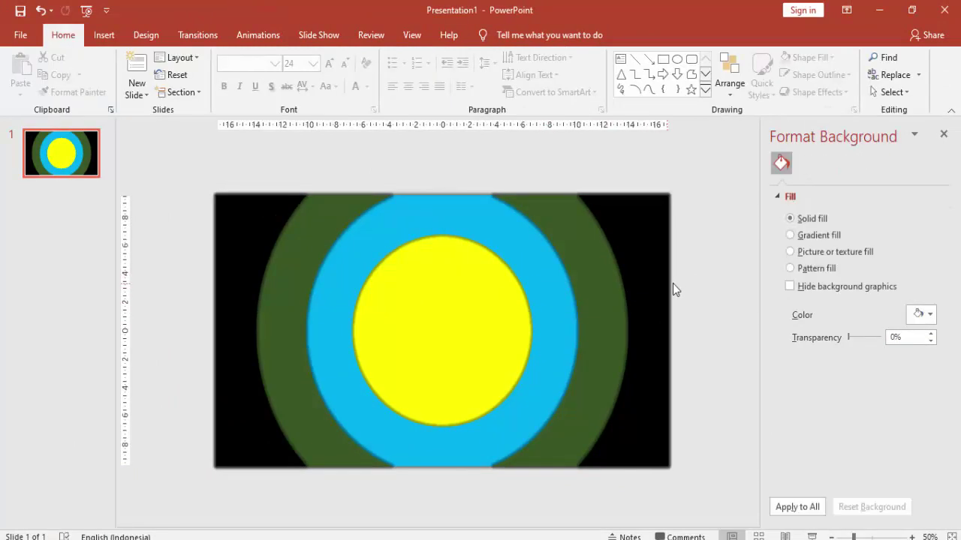
left_click(480, 322)
left_click(732, 281)
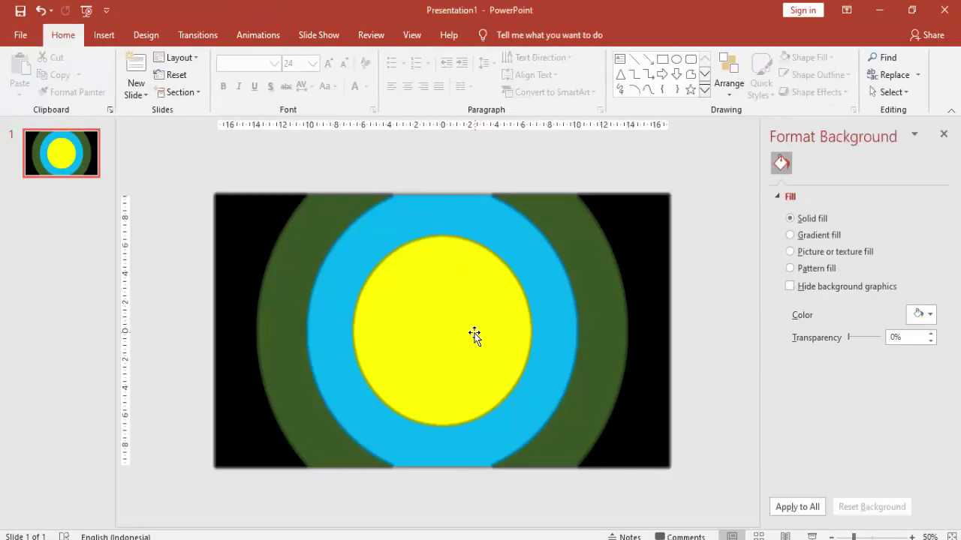
left_click(474, 335)
scroll(710, 299, "down", 2, "ctrl")
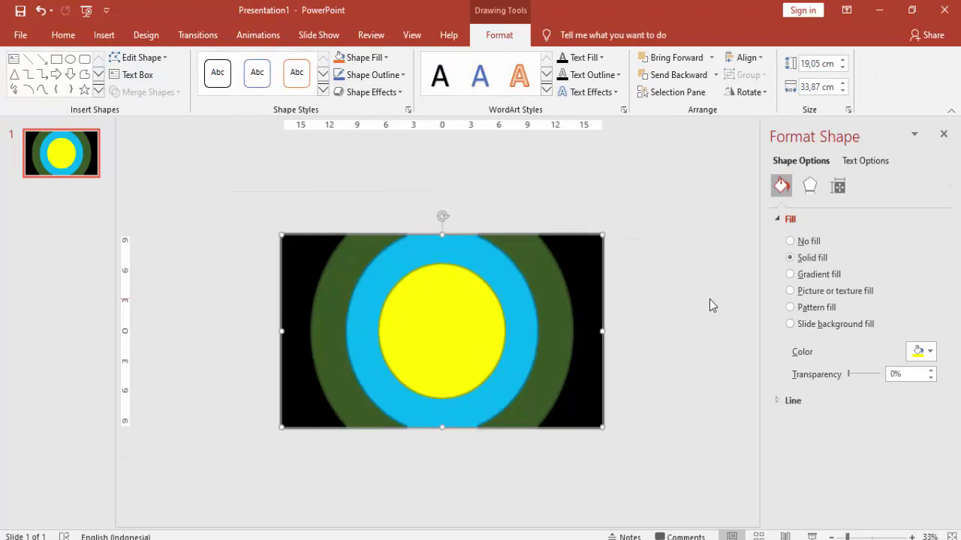
right_click(634, 301)
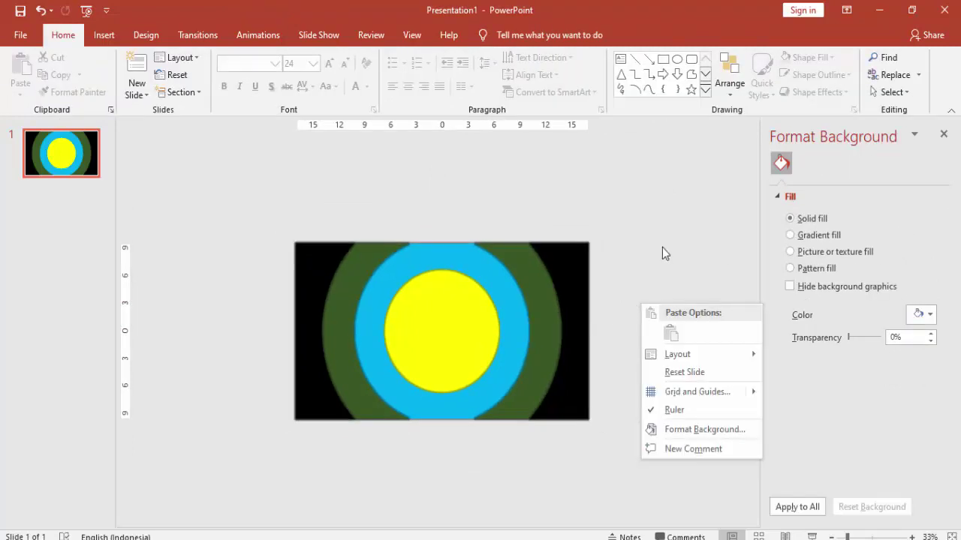
left_click(630, 298)
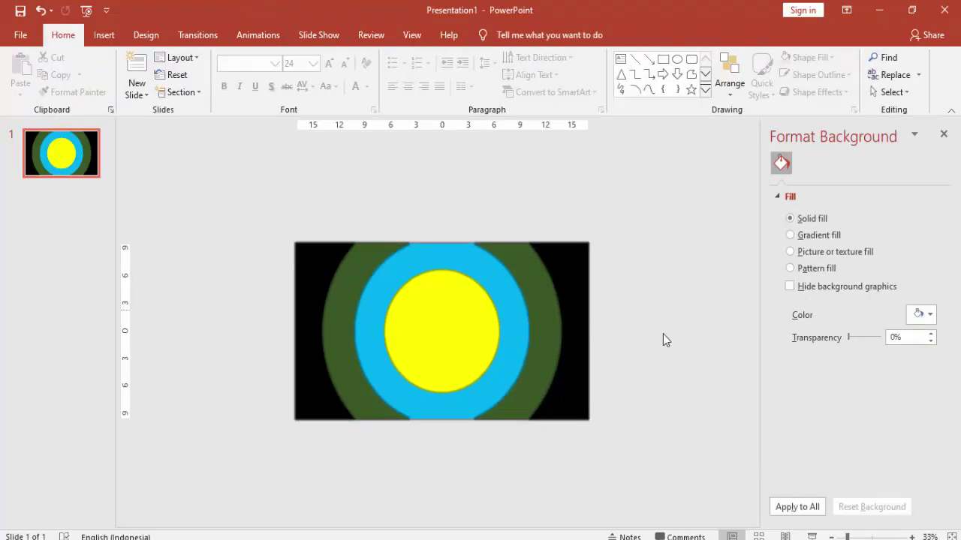
left_click(810, 248)
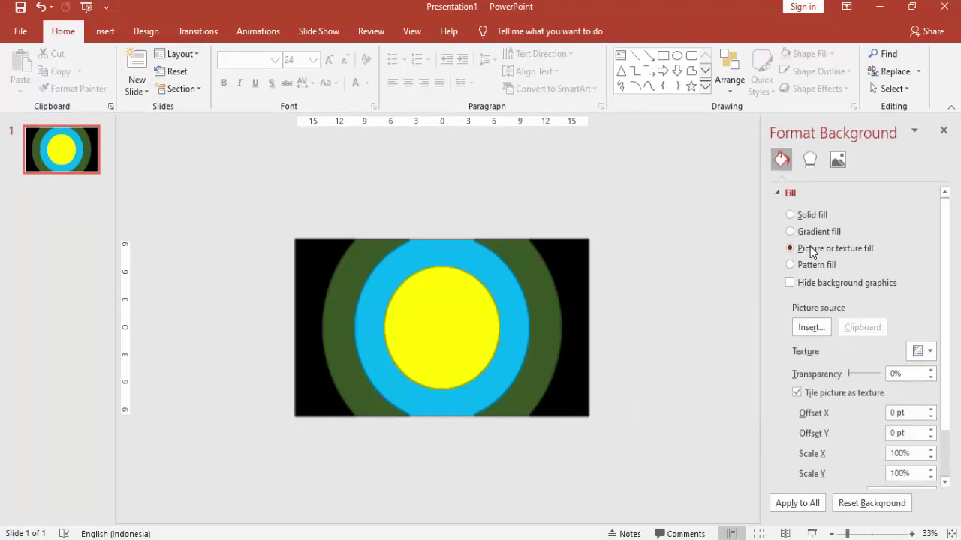
left_click(798, 329)
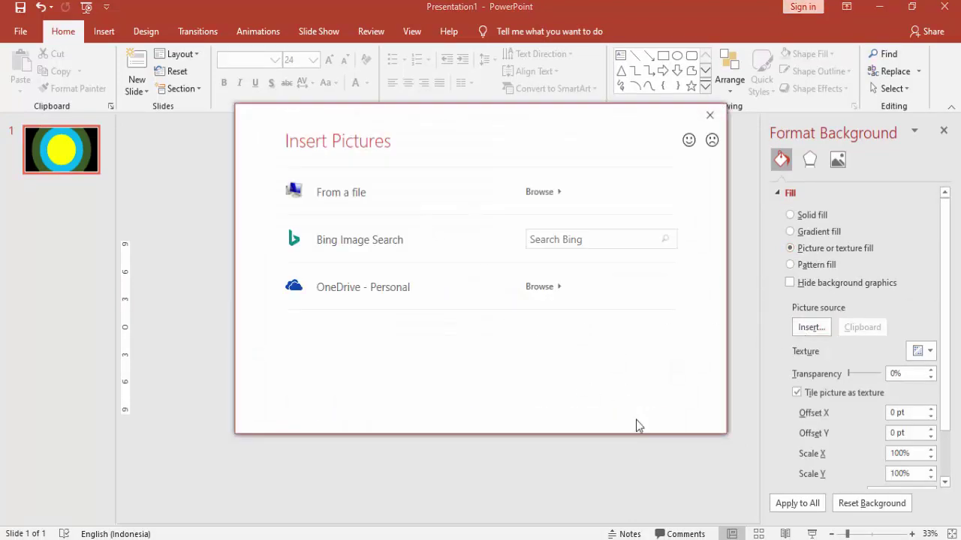
Insert beautiful-1854443_1920 from the IMAGE > MODELS folder as the background picture.
left_click(367, 203)
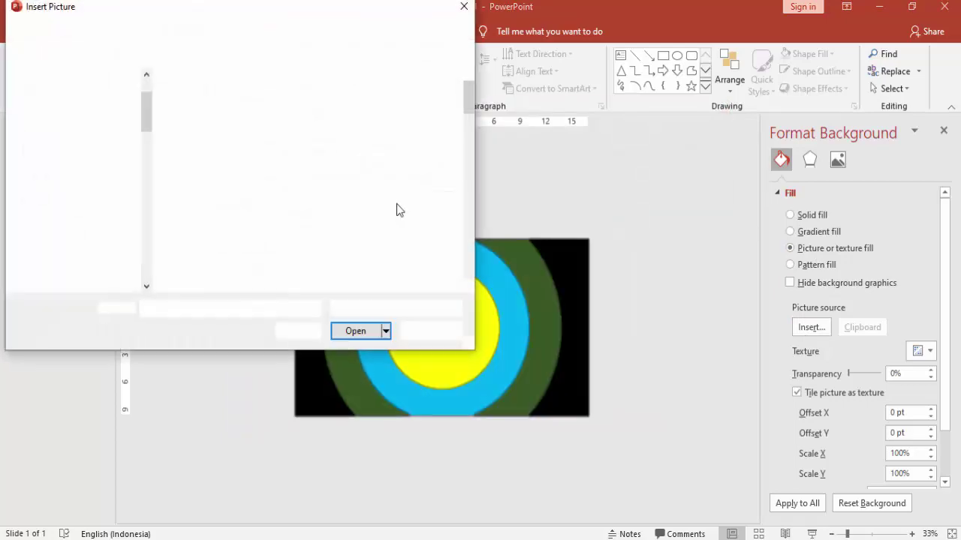
scroll(120, 215, "down", 10)
scroll(121, 215, "down", 2)
left_click(119, 203)
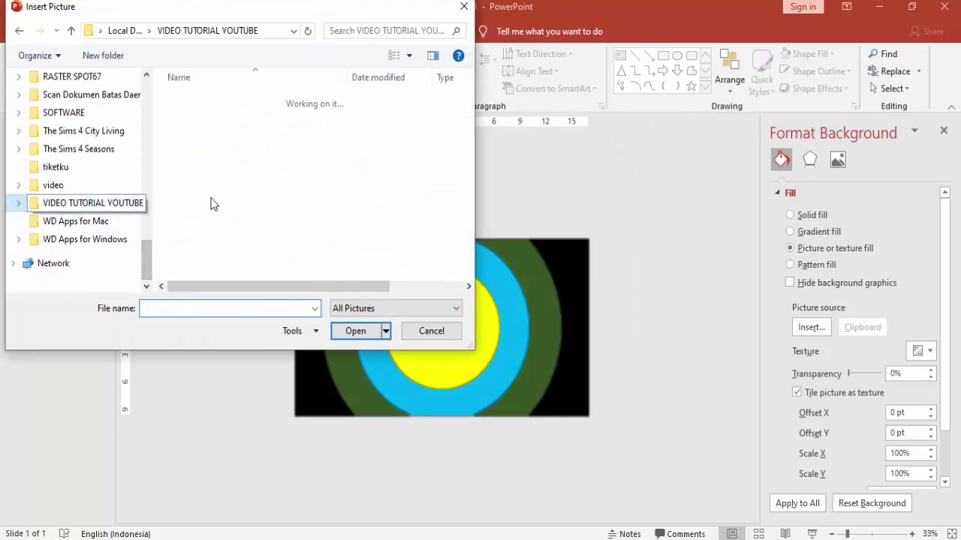
double_click(217, 196)
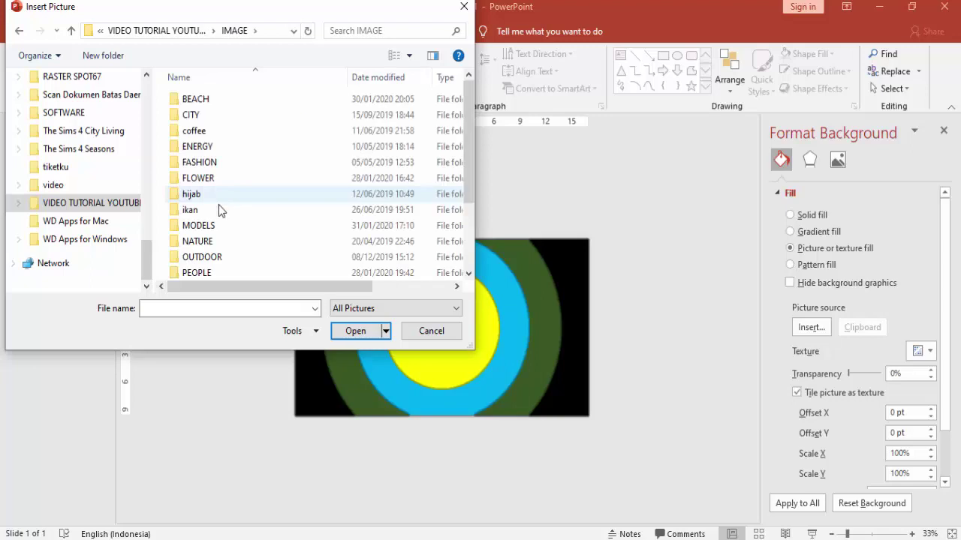
double_click(214, 221)
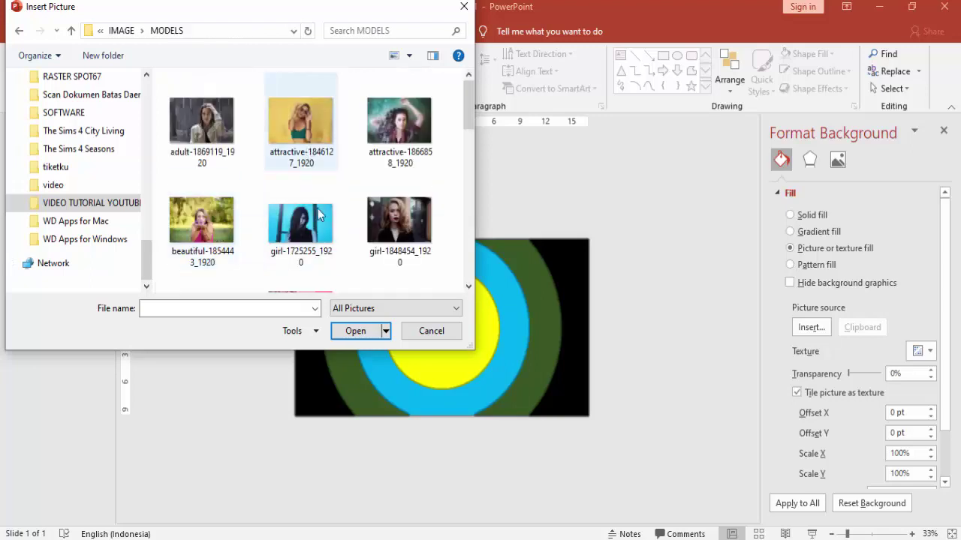
left_click(217, 227)
left_click(350, 332)
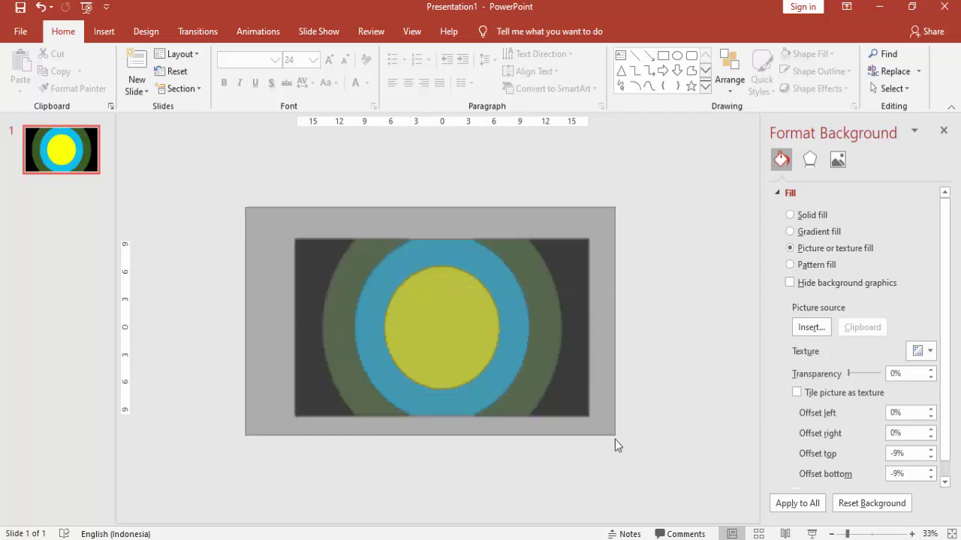
left_click_drag(579, 354, 577, 470)
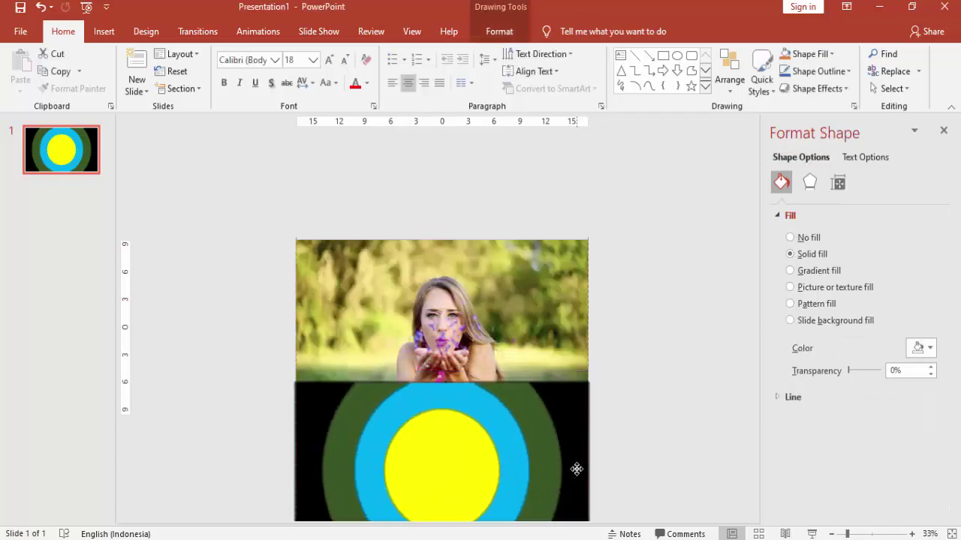
left_click_drag(577, 470, 572, 329)
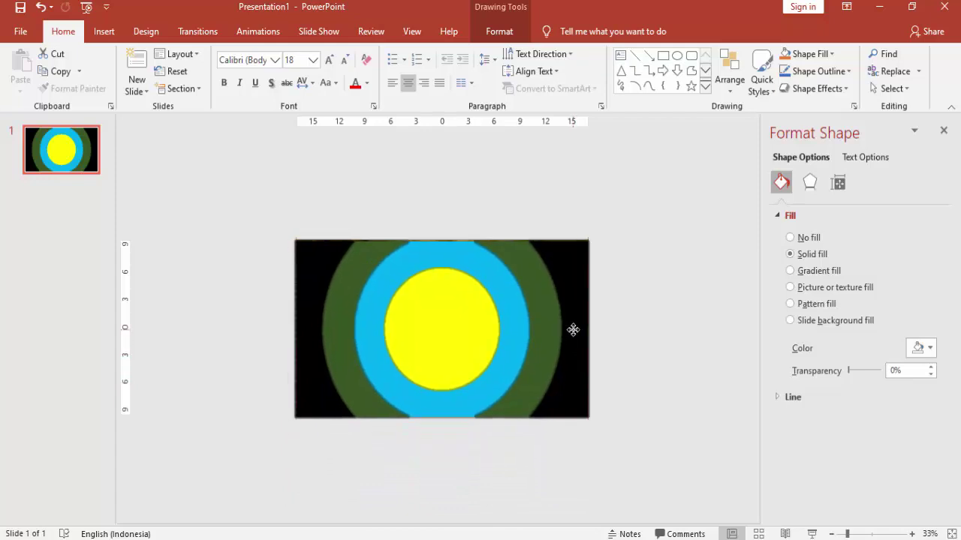
left_click(661, 310)
scroll(688, 332, "up", 2)
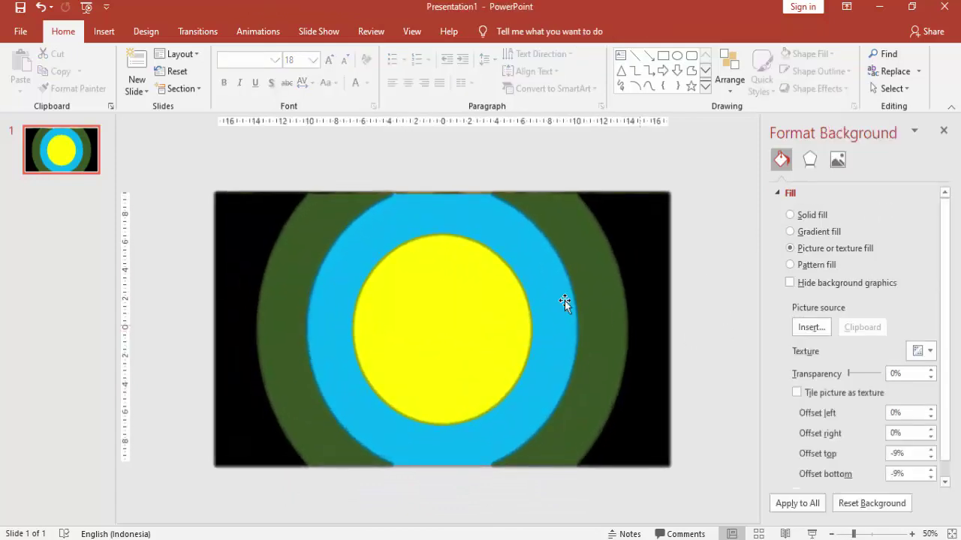
left_click(456, 304)
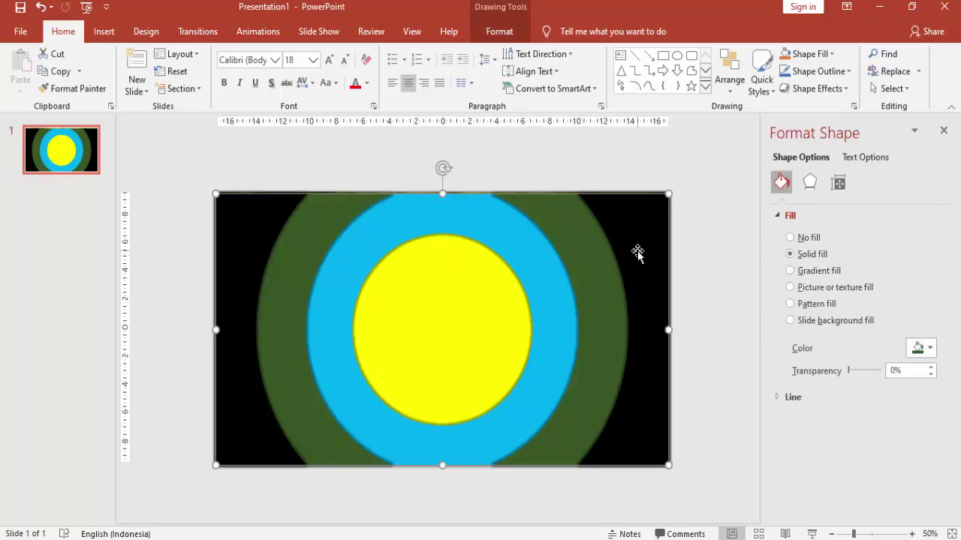
Give the centre circle, blue ring, inner ring and outer black shape a Slide background fill.
left_click(729, 217)
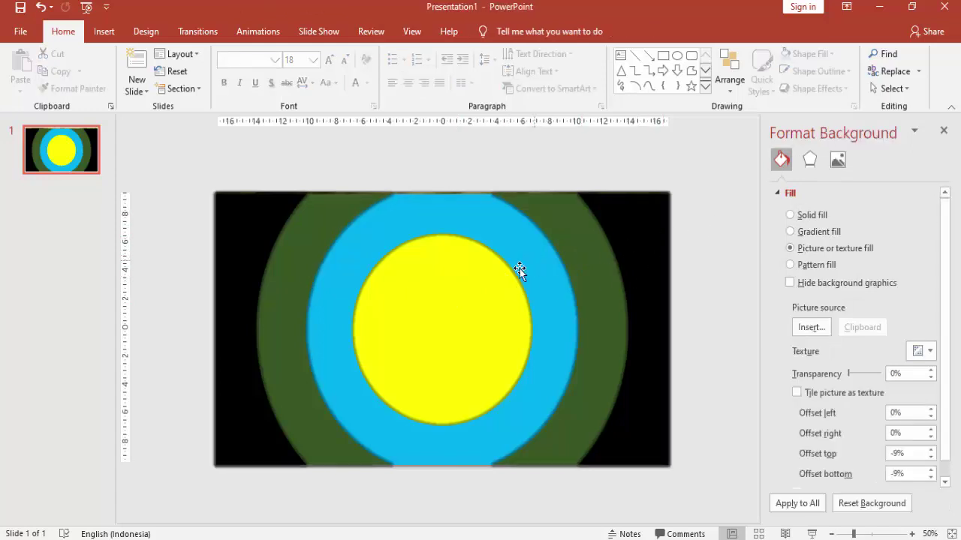
left_click(469, 283)
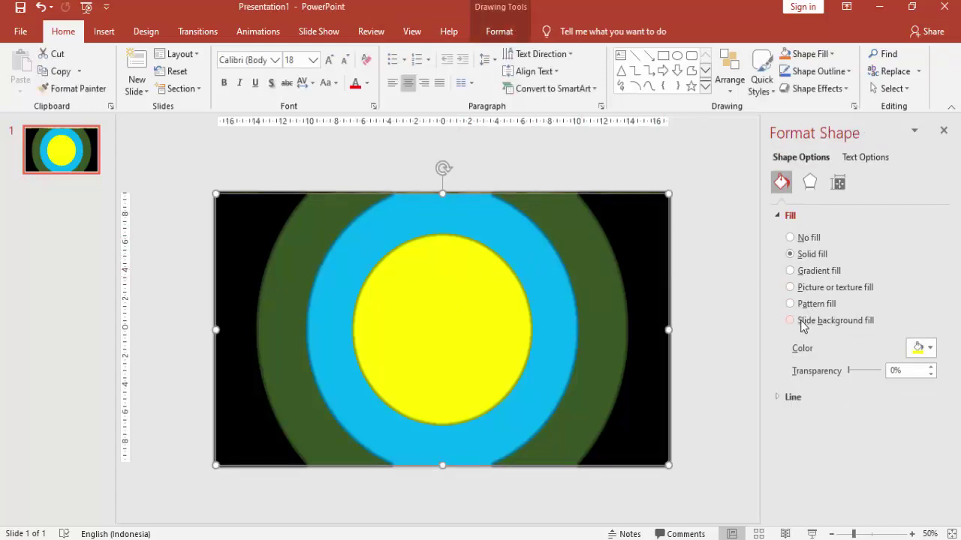
left_click(551, 300)
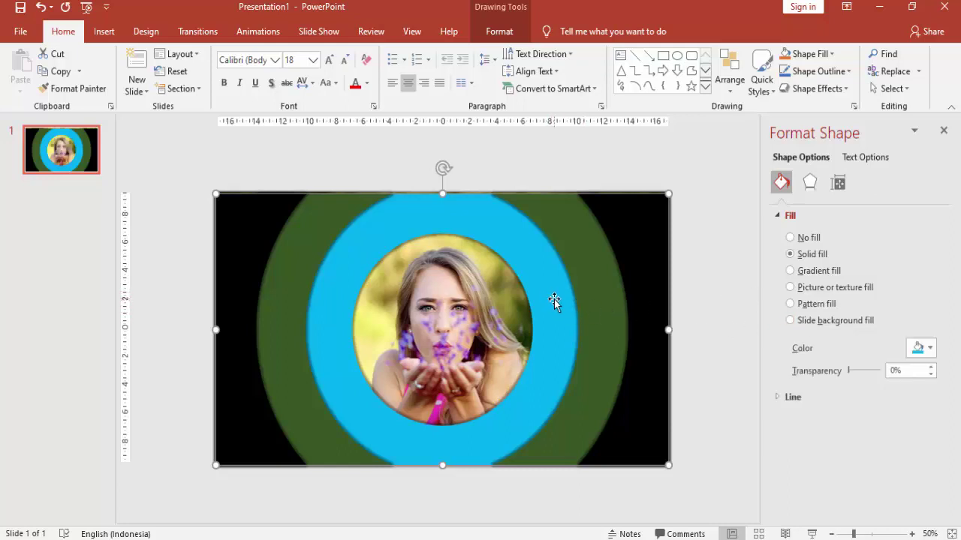
mouse_move(553, 300)
left_mouse_down()
mouse_move(530, 299)
mouse_move(533, 311)
left_mouse_up()
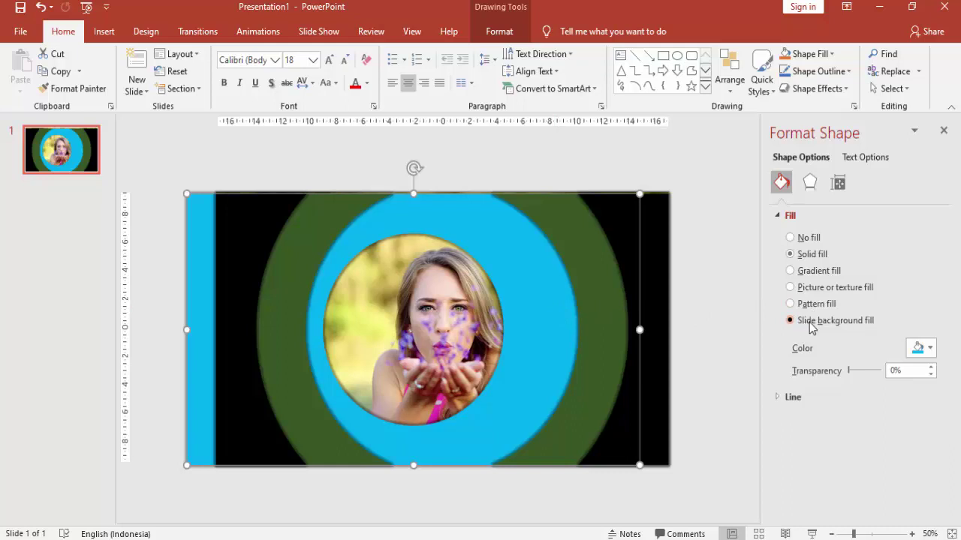
left_click(598, 326)
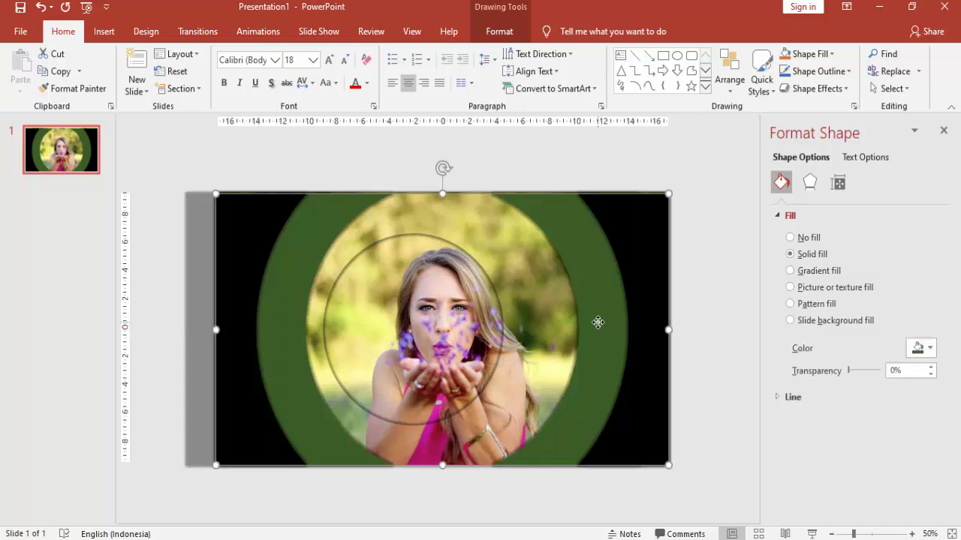
left_click(846, 325)
left_click(652, 281)
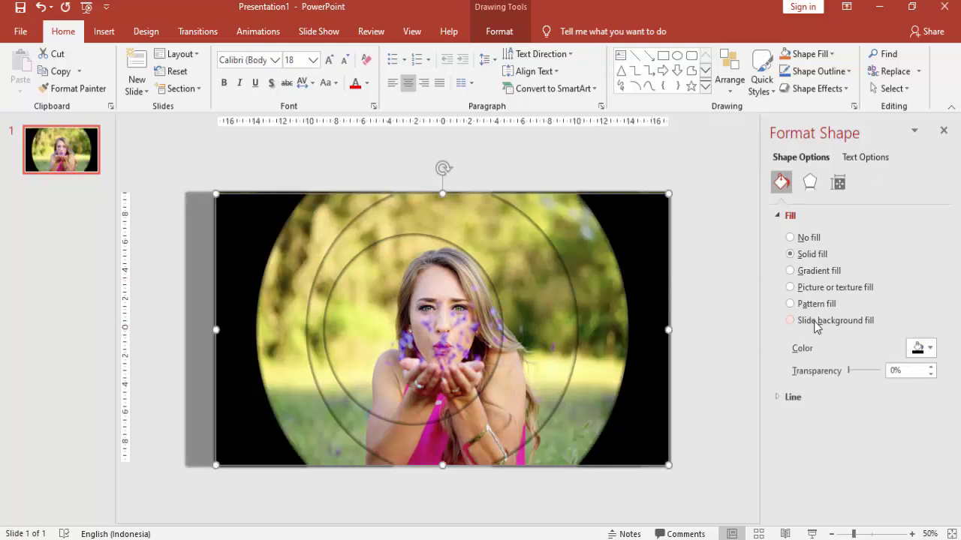
left_click(817, 322)
left_click(719, 287)
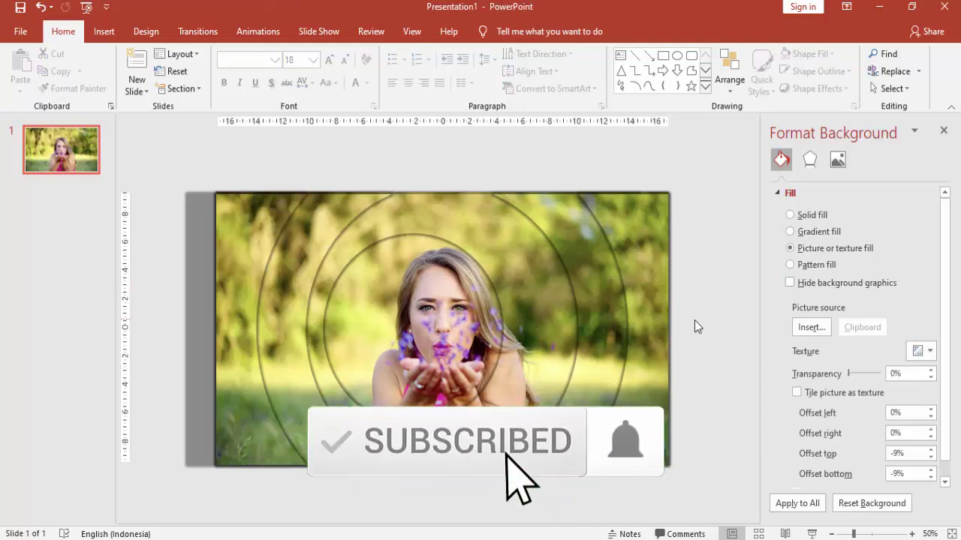
Close the Format Background pane and show the empty Animation Pane on the Animations tab.
left_click(944, 130)
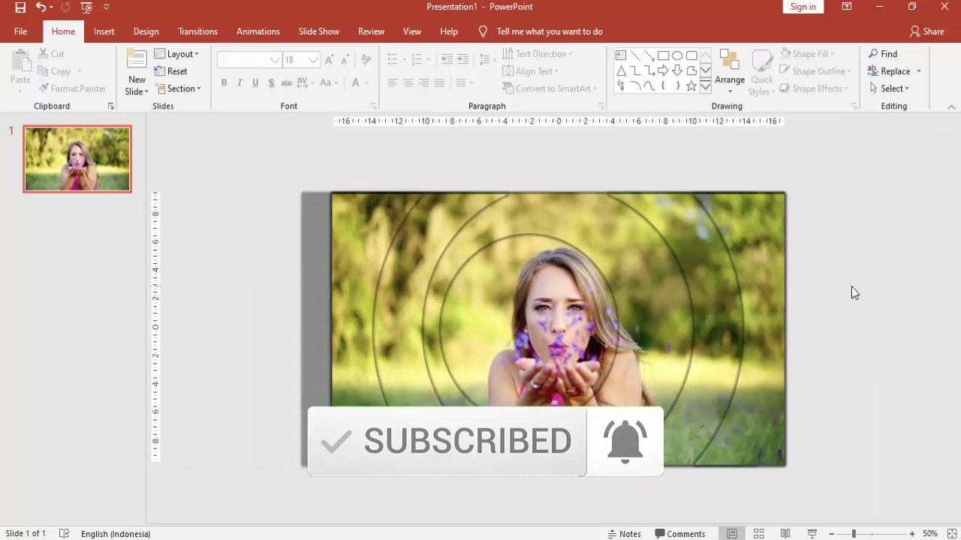
left_click(253, 38)
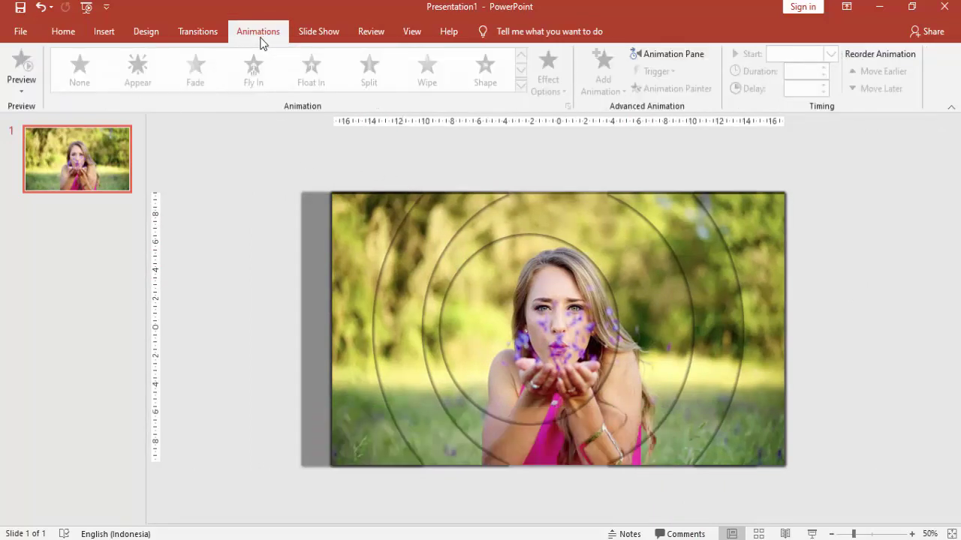
left_click(648, 52)
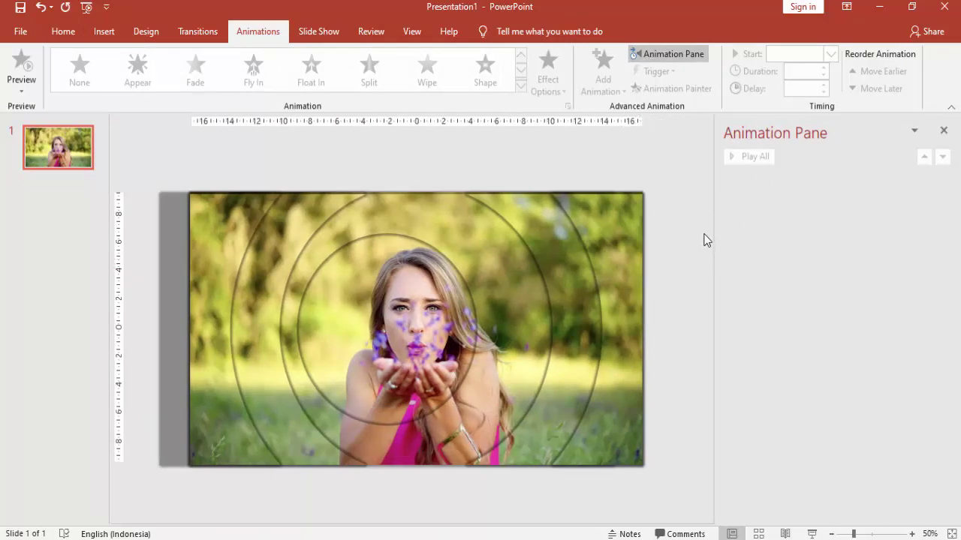
Select the rings object behind the photo and nudge it slightly into place.
left_click(449, 317)
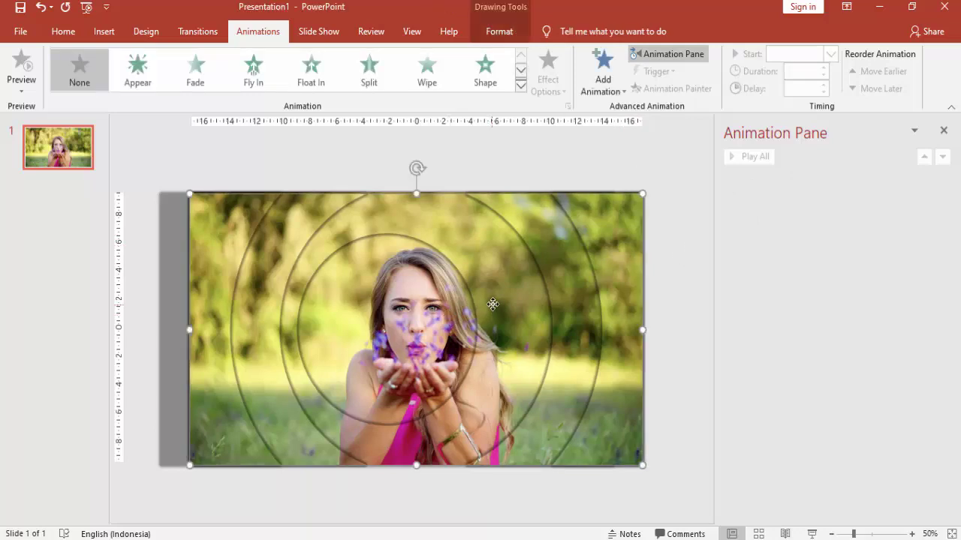
key("Tab")
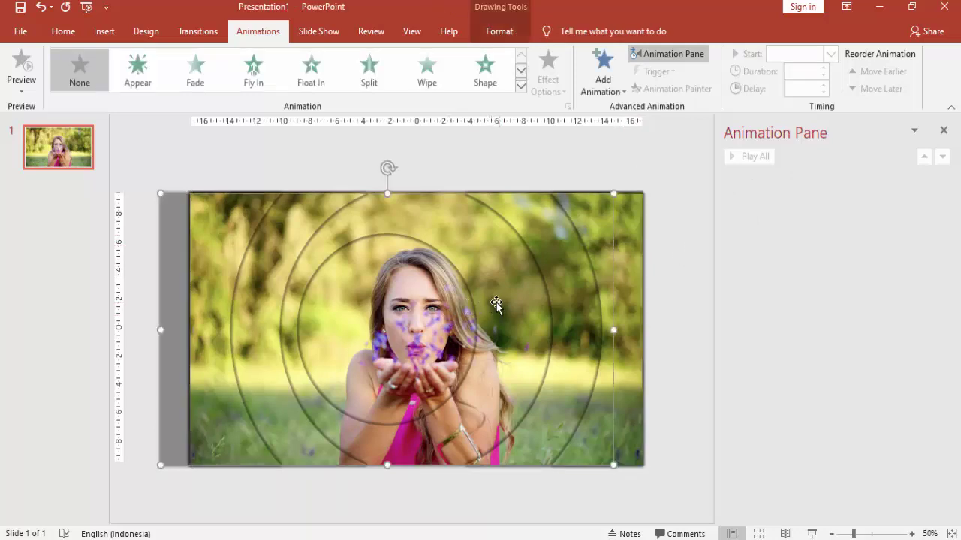
left_click_drag(164, 295, 166, 297)
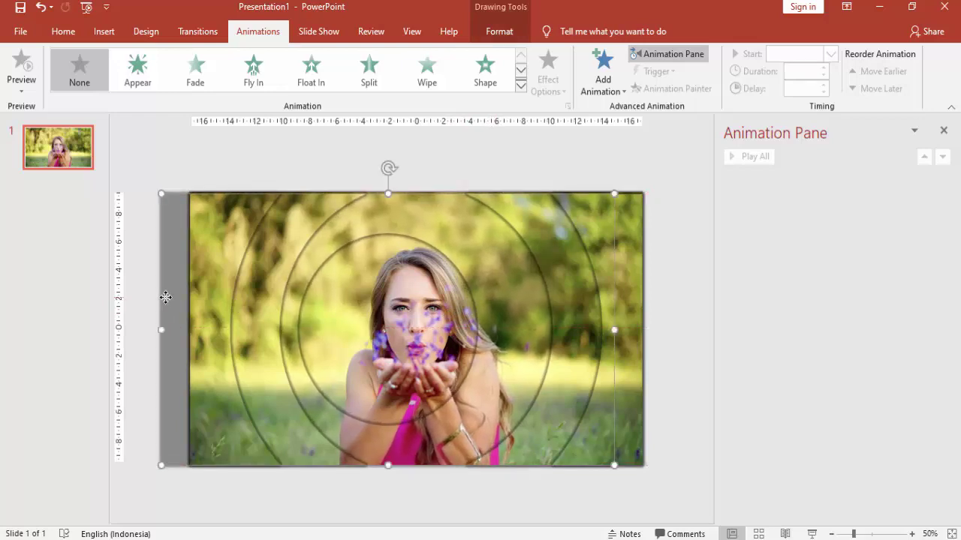
Add a horizontal Lines motion path to the rings shape.
left_click(621, 90)
scroll(697, 283, "down", 3)
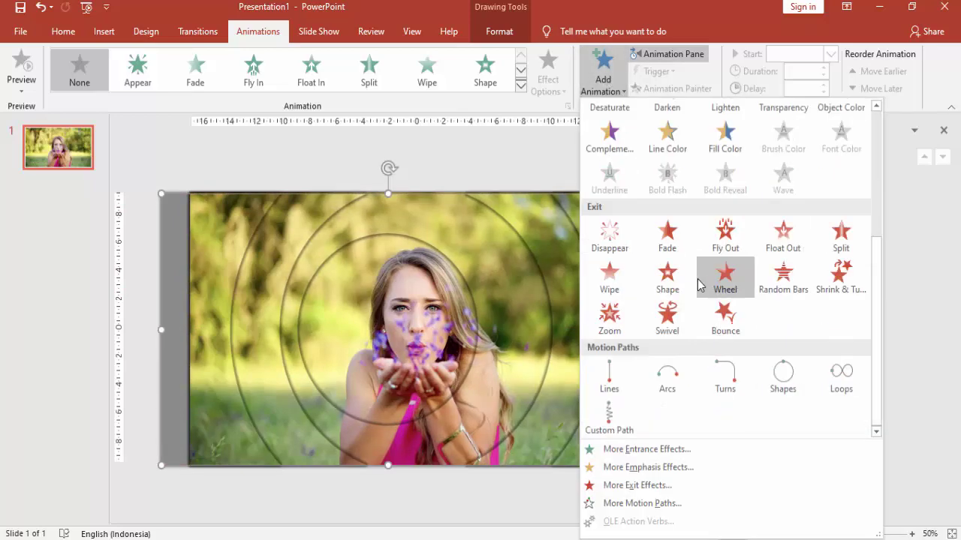
left_click(609, 373)
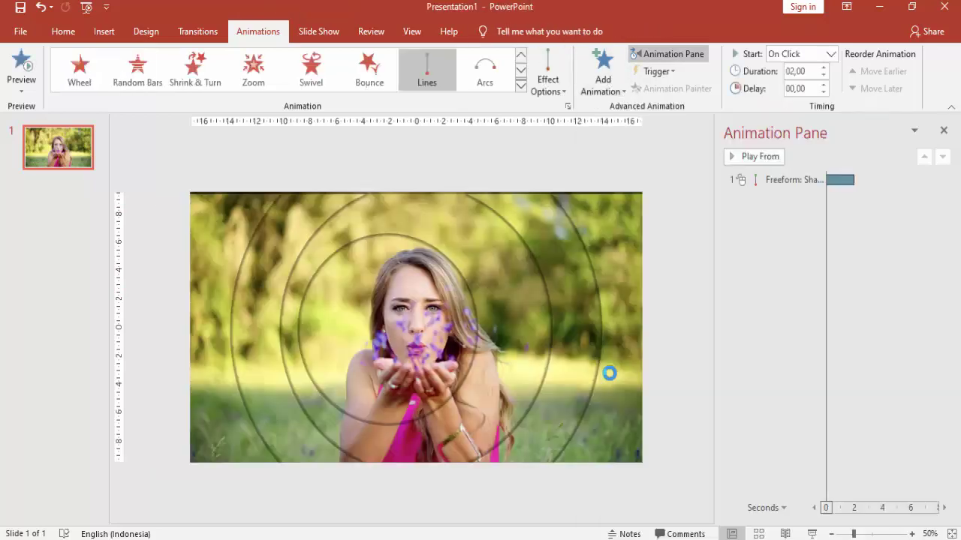
left_click(549, 81)
left_click(561, 180)
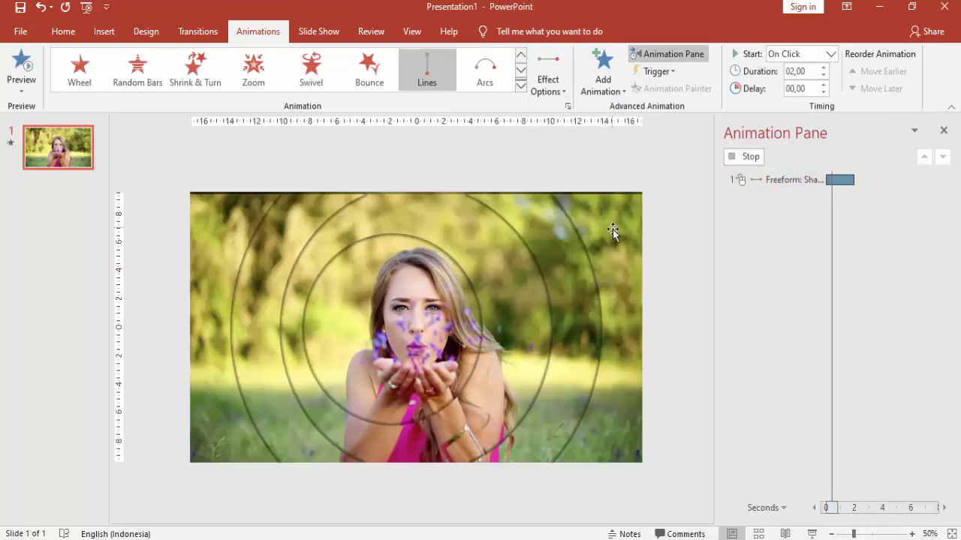
left_click(737, 161)
left_click(498, 332)
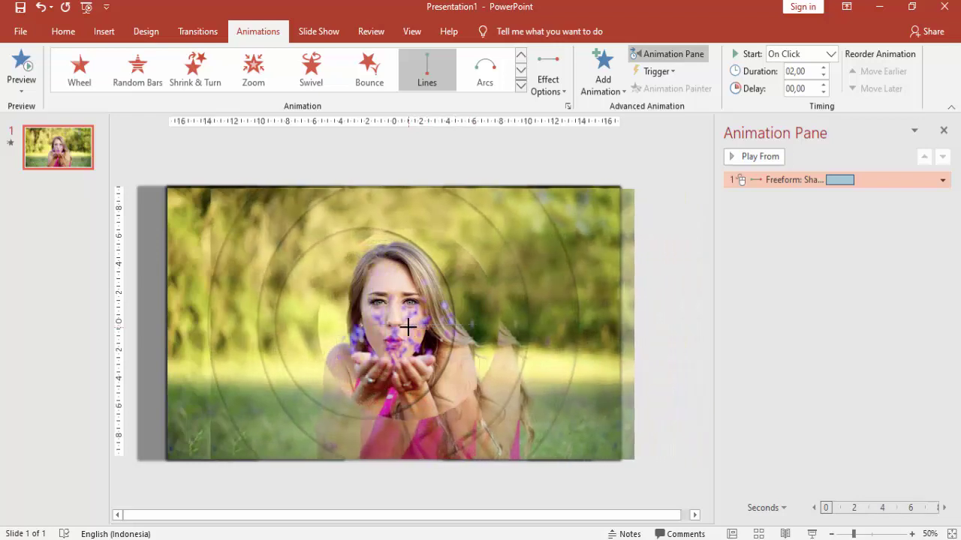
left_click(663, 272)
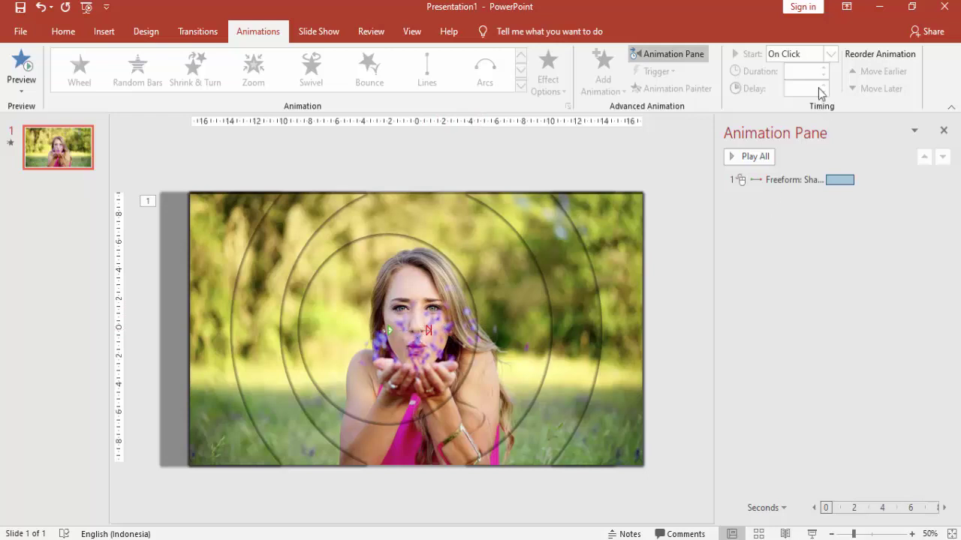
Set the motion path to start With Previous and confirm its effect options.
left_click(764, 182)
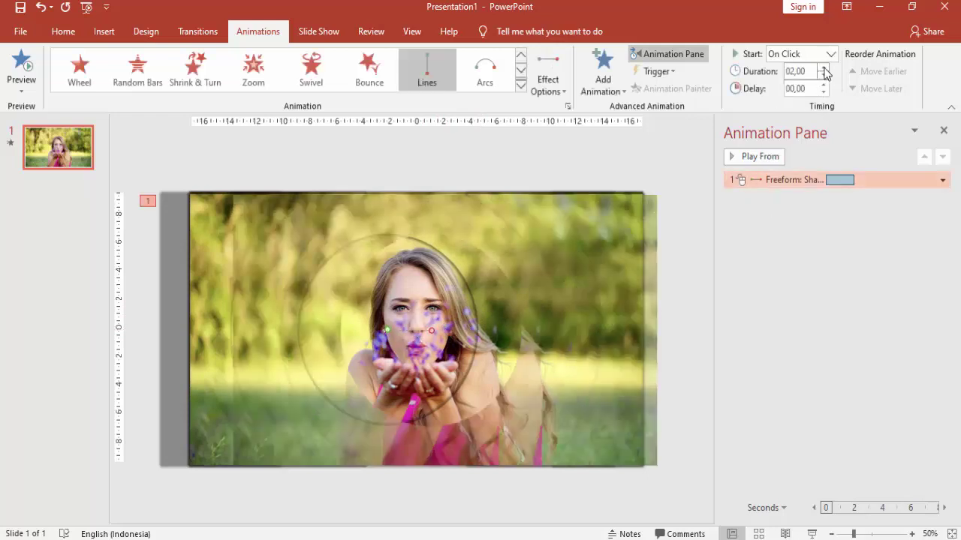
left_click(830, 55)
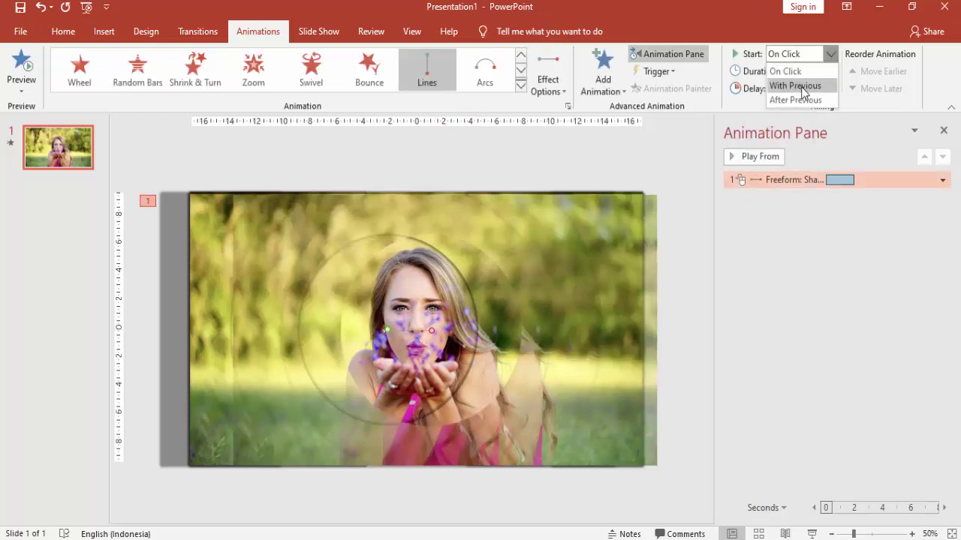
left_click(803, 90)
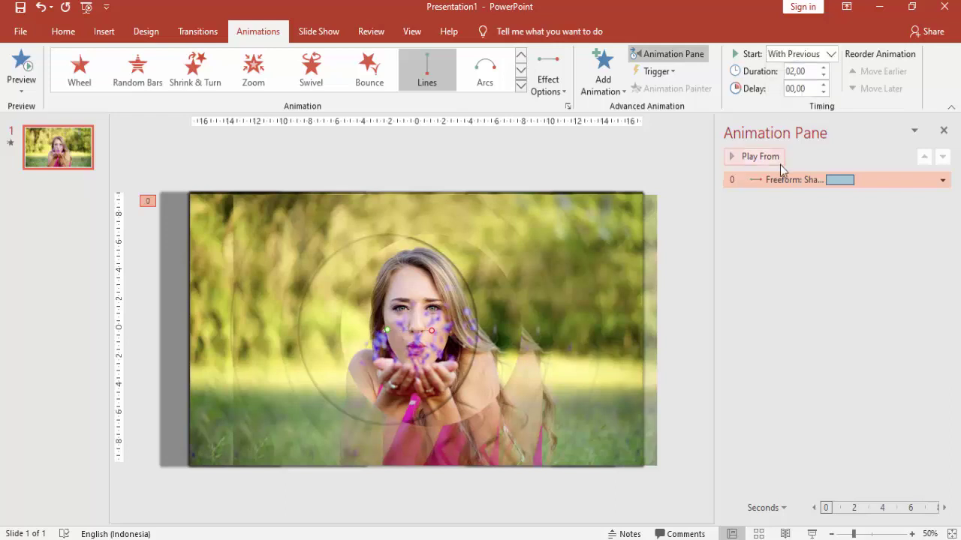
double_click(840, 180)
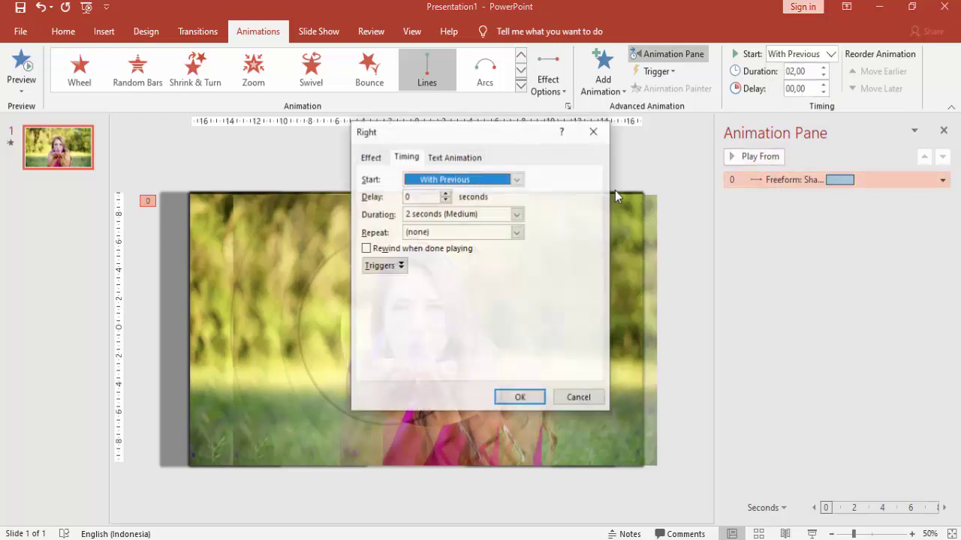
left_click(373, 158)
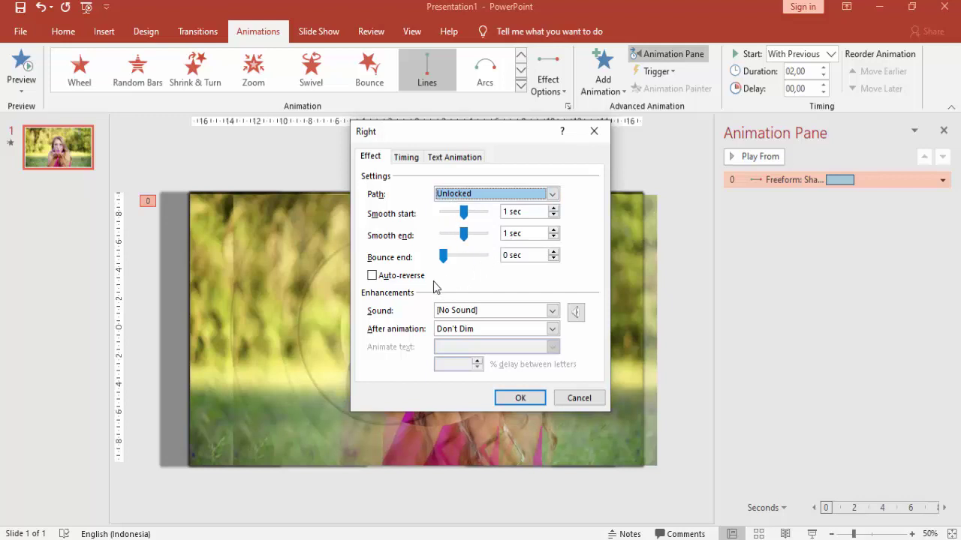
left_click(510, 398)
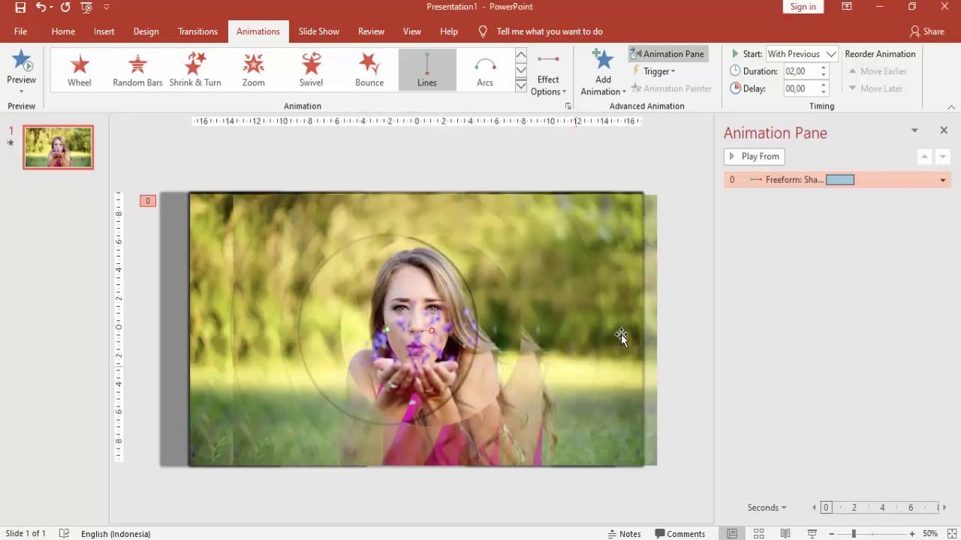
left_click(672, 248)
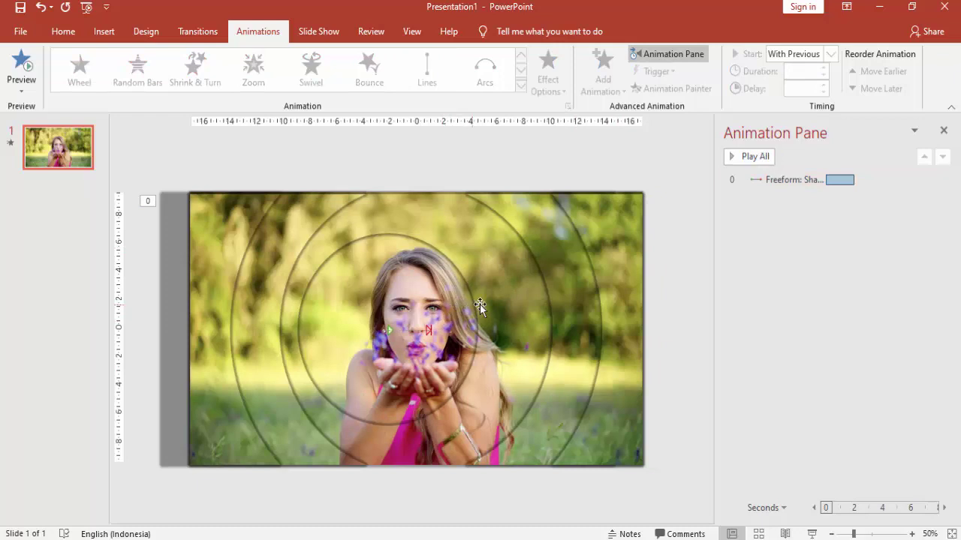
Realign the photo rectangle with the slide's centre and top edge.
left_click(354, 264)
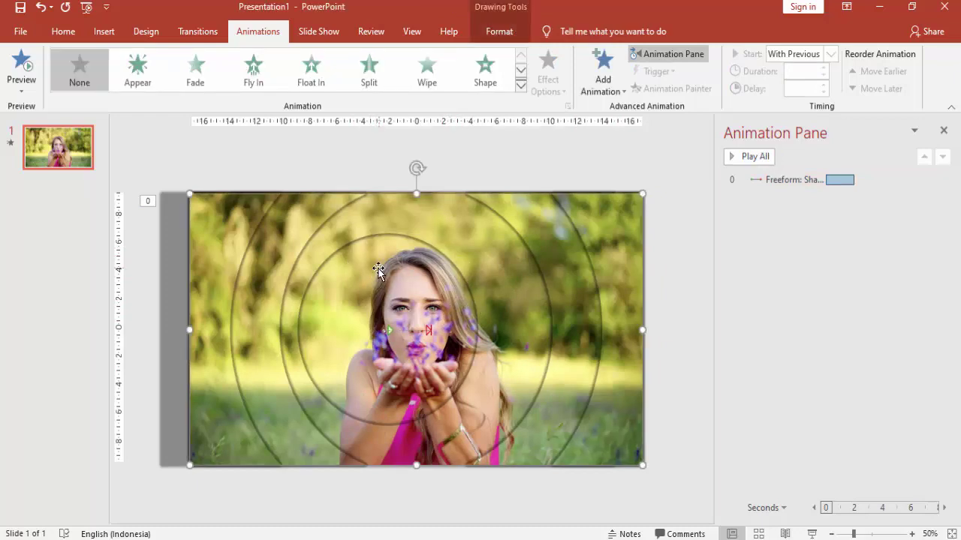
mouse_move(376, 269)
left_mouse_down()
mouse_move(376, 252)
mouse_move(380, 275)
left_mouse_up()
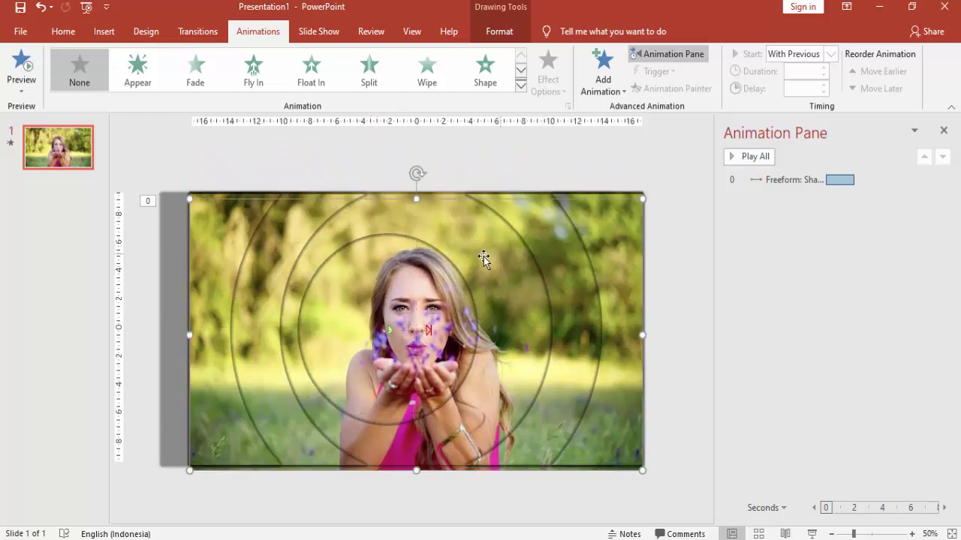
left_click_drag(479, 265, 475, 260)
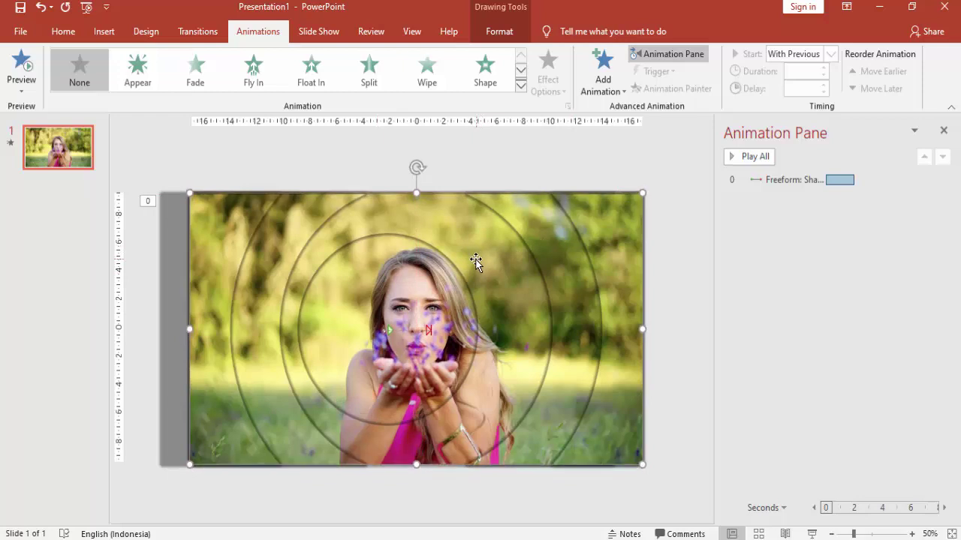
Add a Grow/Shrink emphasis to the photo rectangle.
left_click(614, 84)
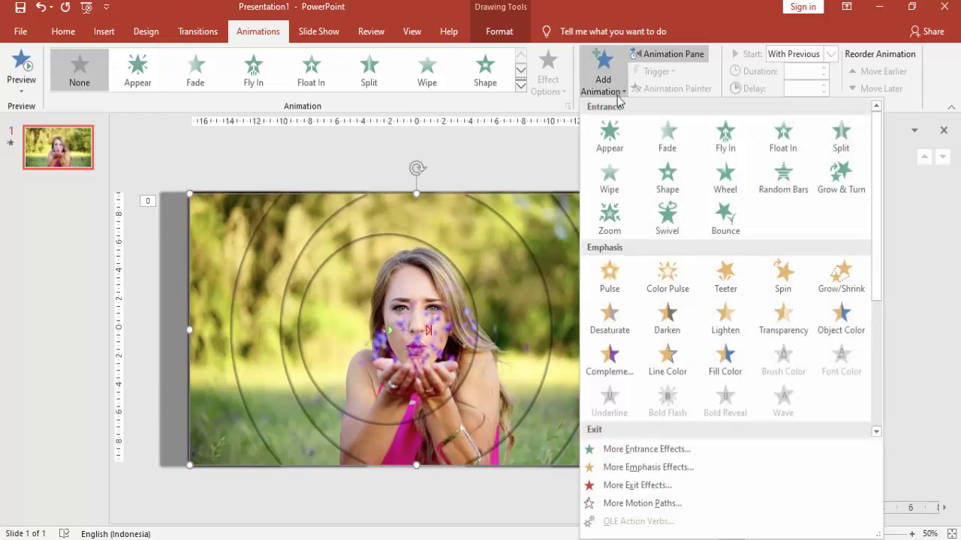
left_click(842, 285)
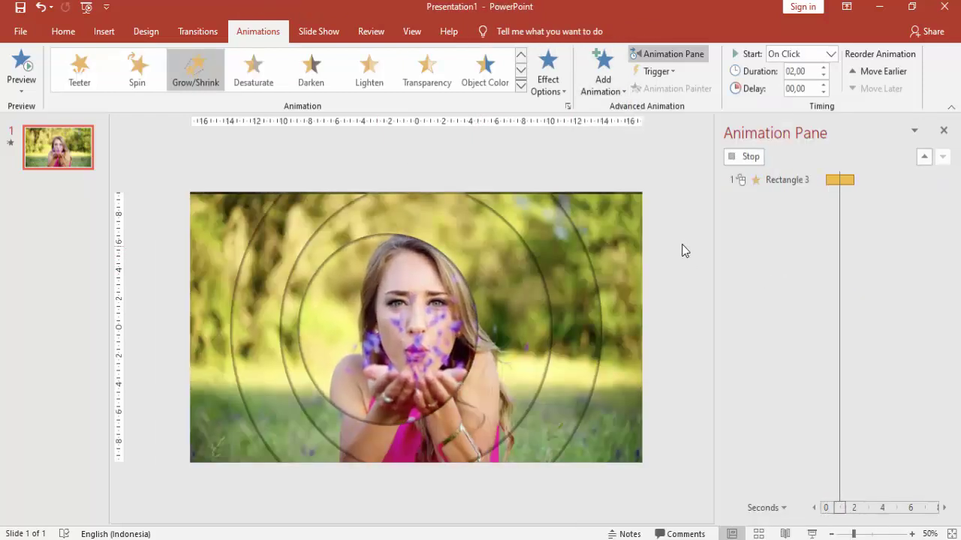
left_click(743, 157)
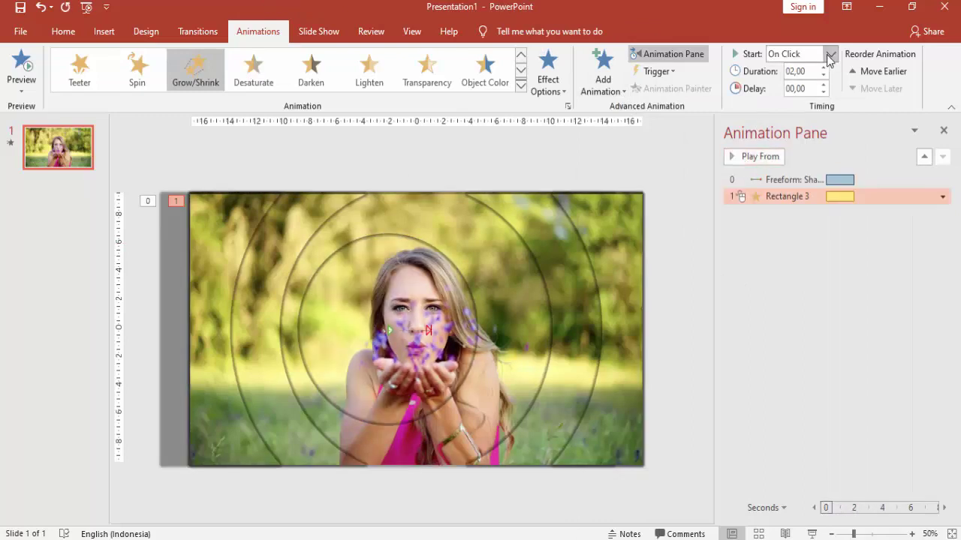
Set the photo's Grow/Shrink to start With Previous, last 4 seconds, with a 2-second delay.
left_click(829, 54)
left_click(813, 86)
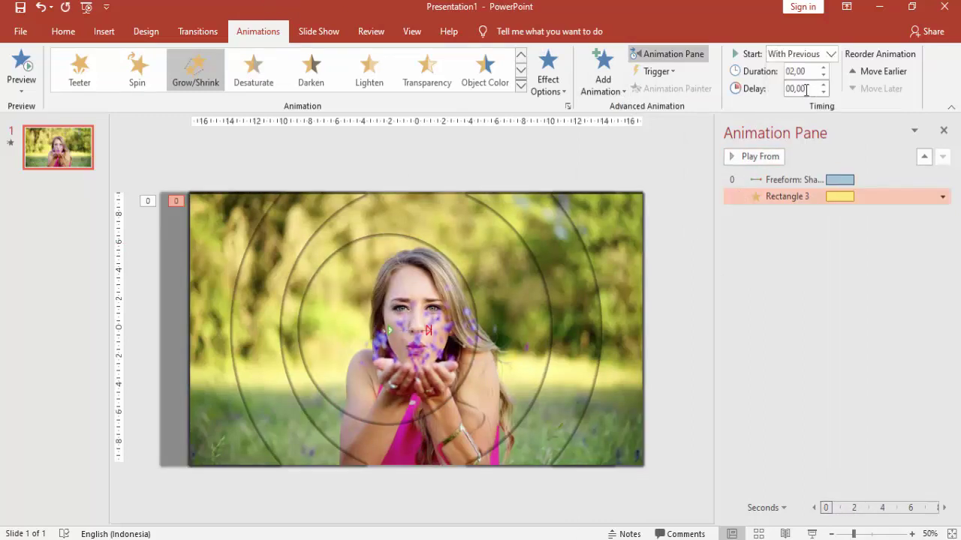
left_click(811, 72)
type("4")
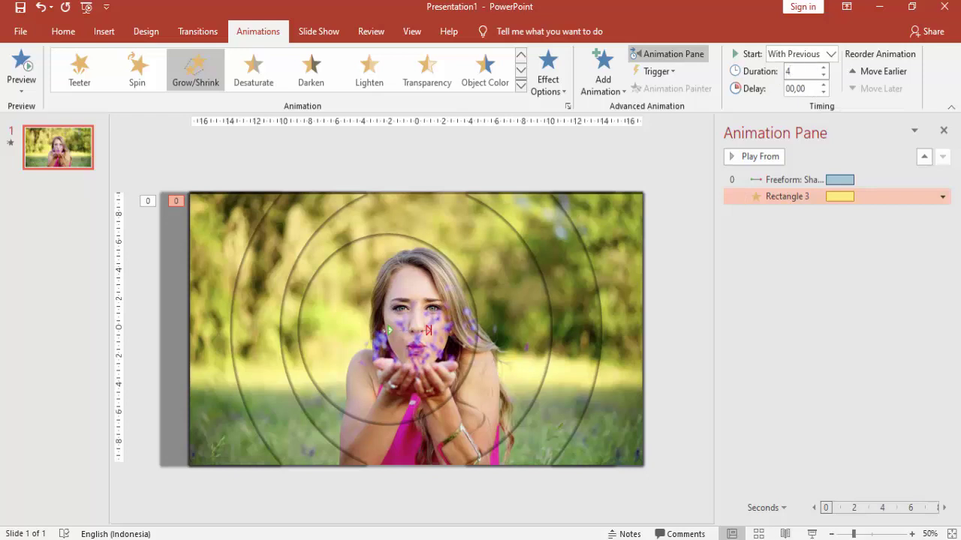
key("Tab")
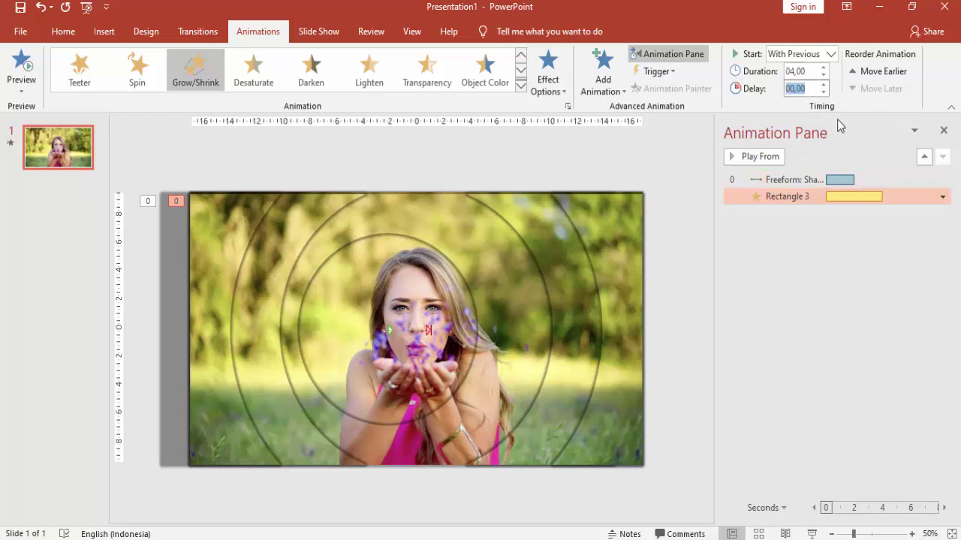
left_click(823, 85)
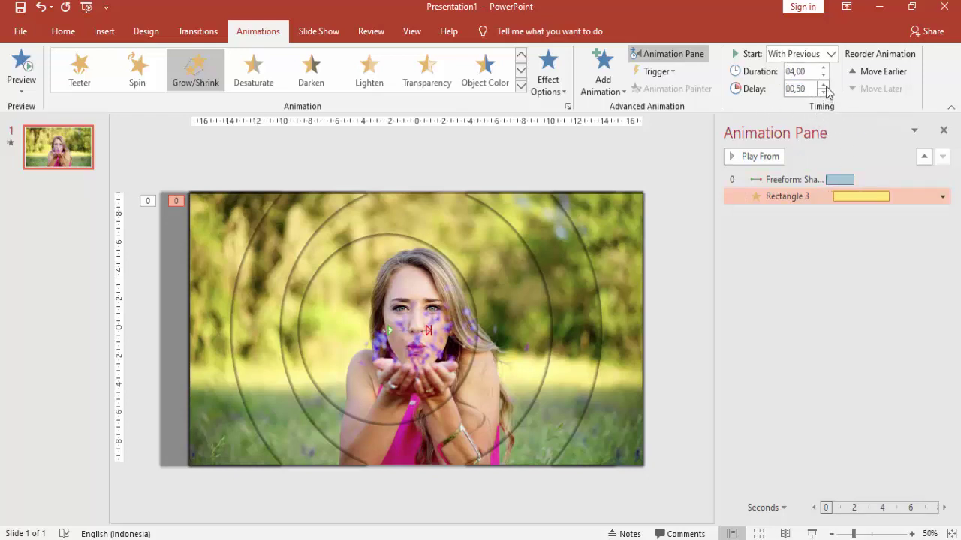
left_click(824, 85)
left_click(824, 85)
left_click(823, 85)
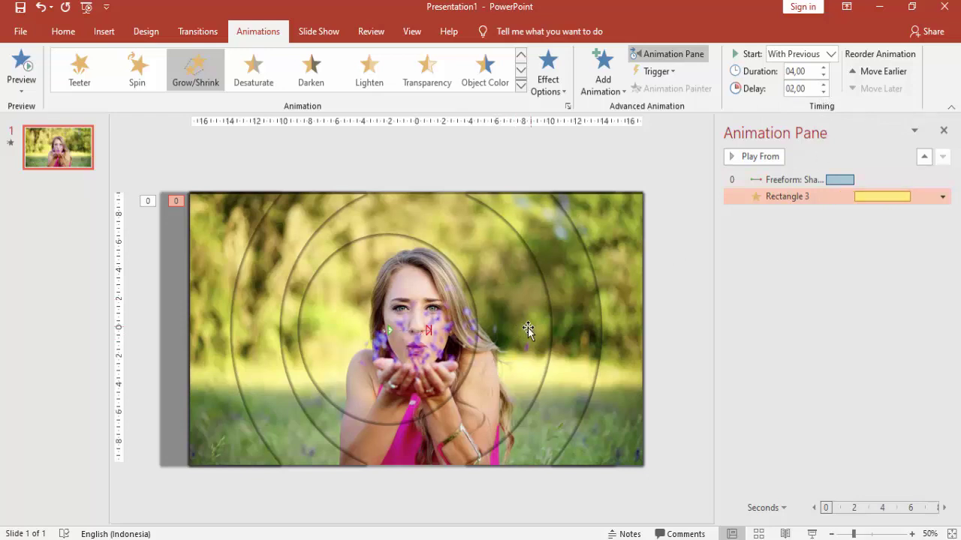
Set the photo's Grow/Shrink to 130% size, 1-second smooth start and end, and auto-reverse.
left_click(507, 335)
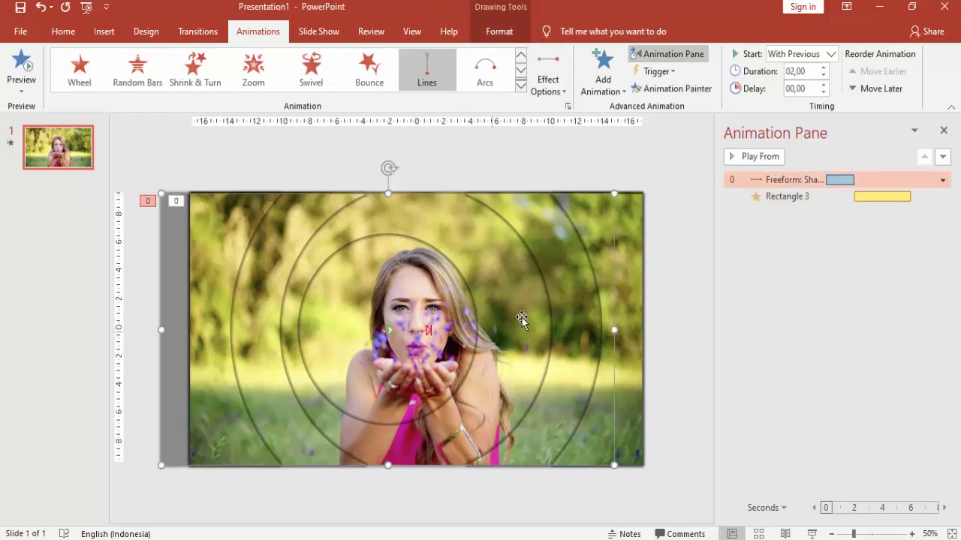
left_click(403, 337)
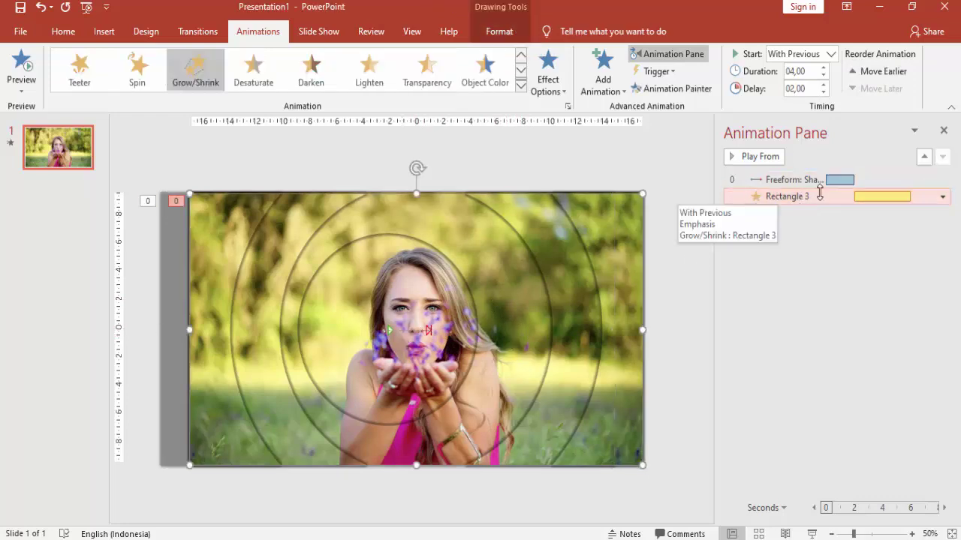
double_click(863, 196)
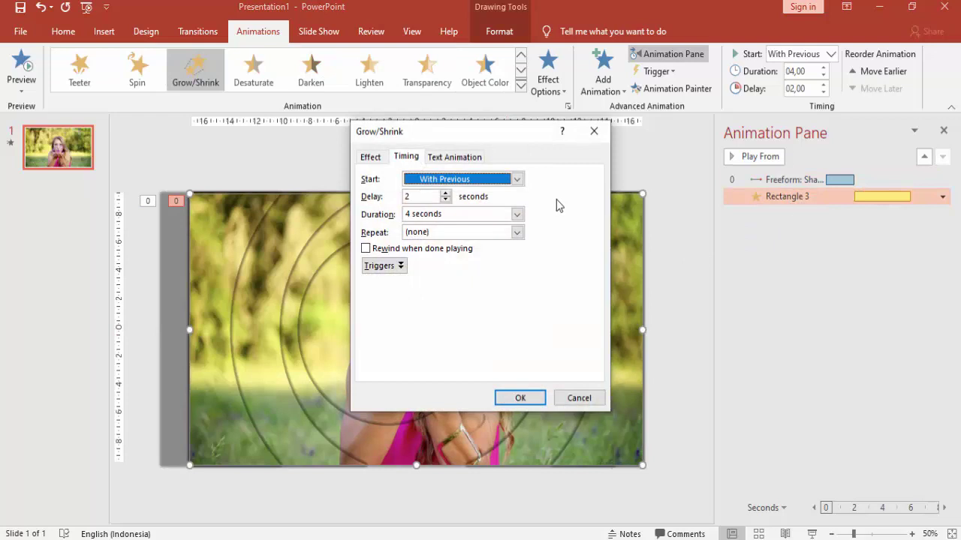
left_click(371, 157)
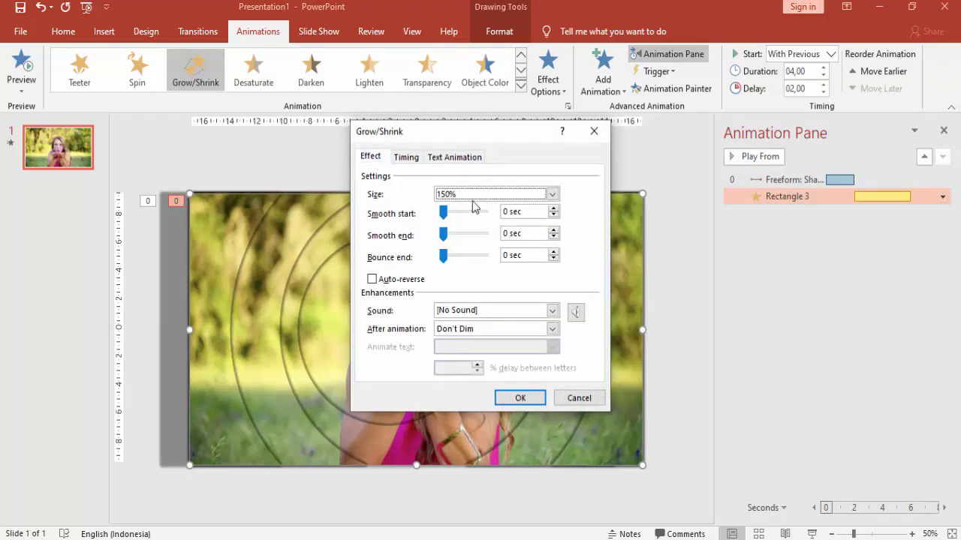
left_click(476, 196)
left_click(530, 279)
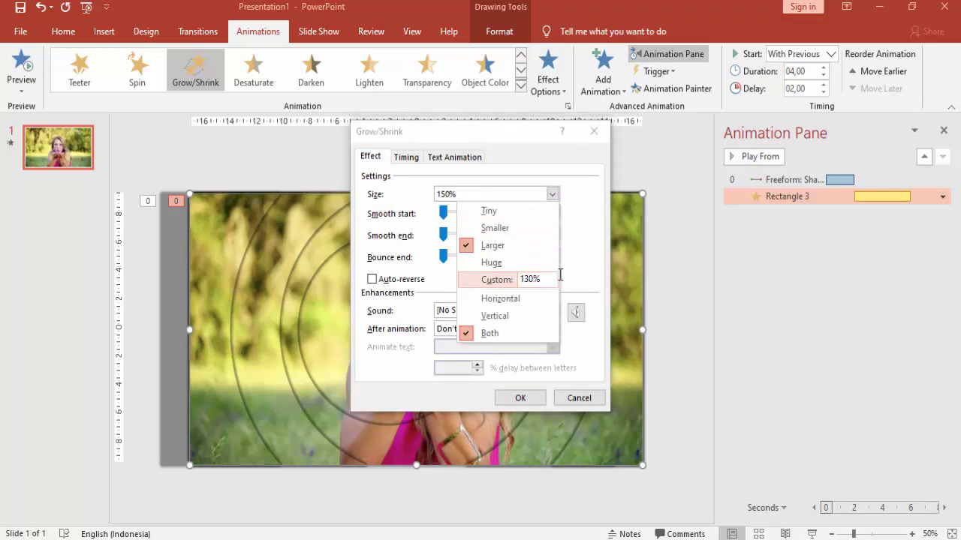
key("Return")
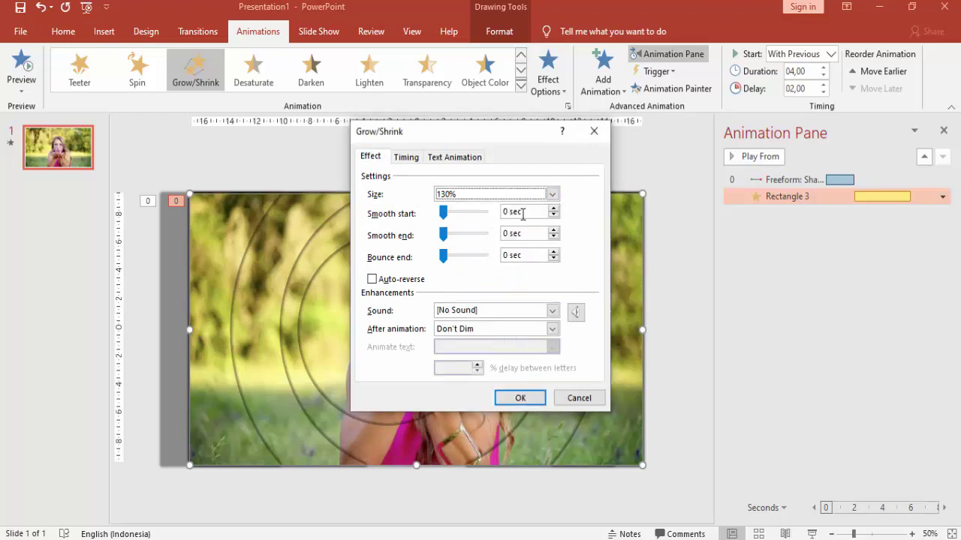
mouse_move(524, 214)
left_mouse_down()
mouse_move(499, 214)
mouse_move(499, 234)
left_mouse_up()
type("1")
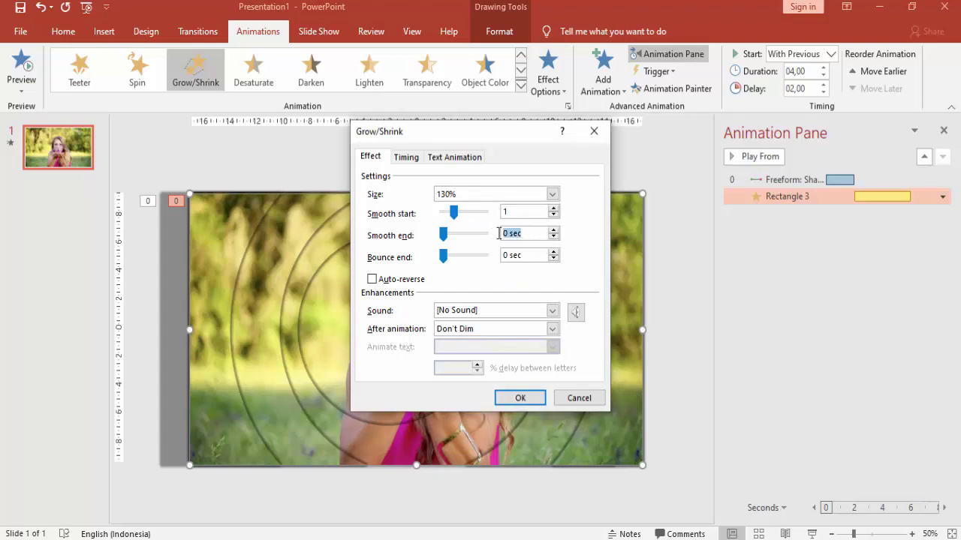
type("1")
key("Tab")
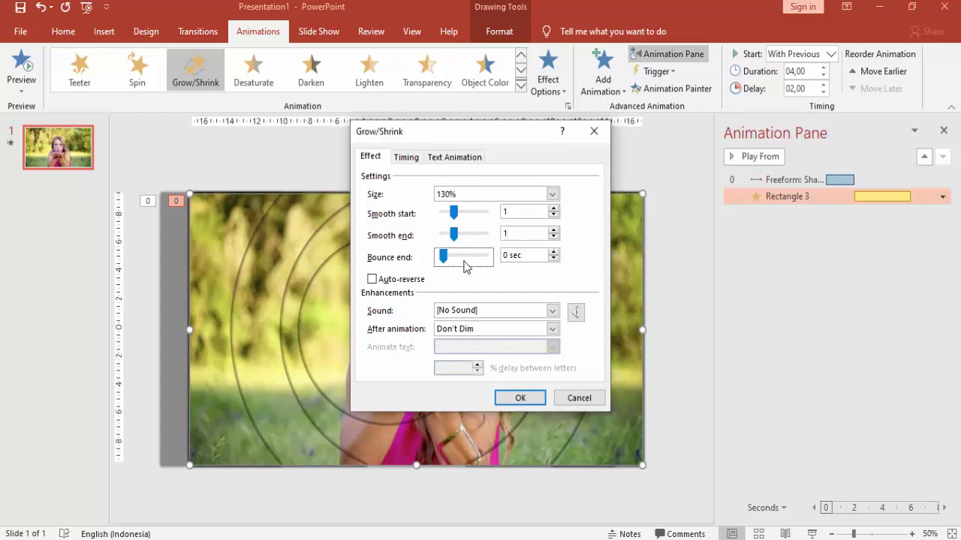
left_click(371, 279)
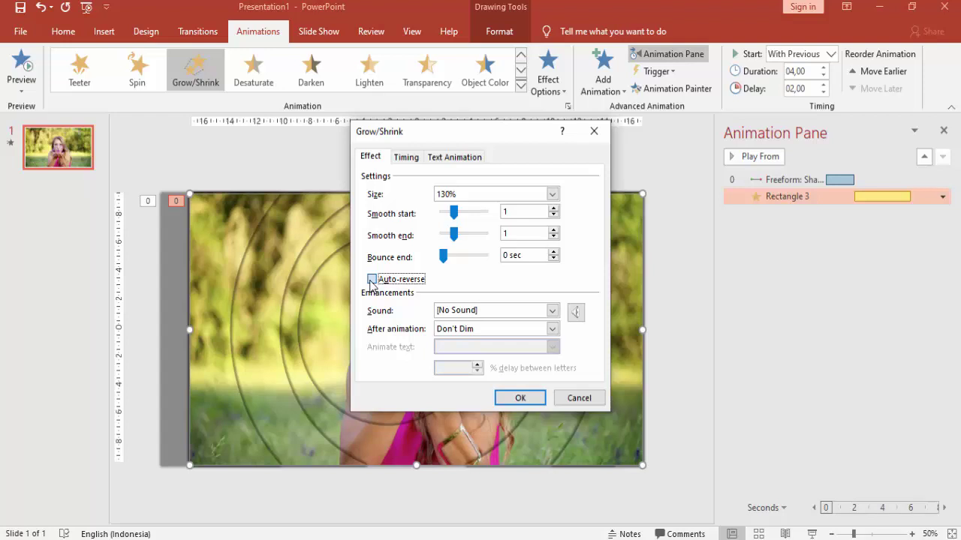
Make the photo's pulse repeat until the end of the slide and apply it.
left_click(409, 158)
left_click(517, 232)
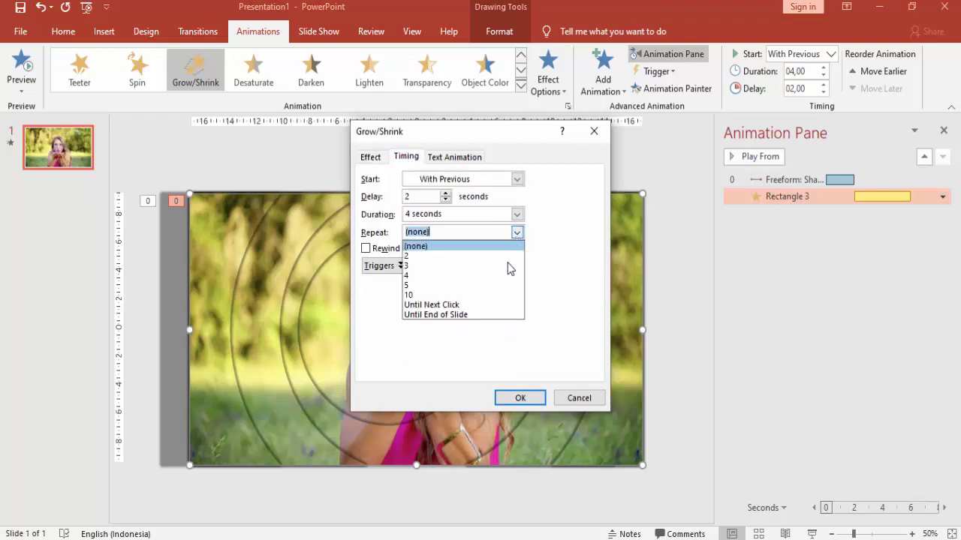
left_click(483, 315)
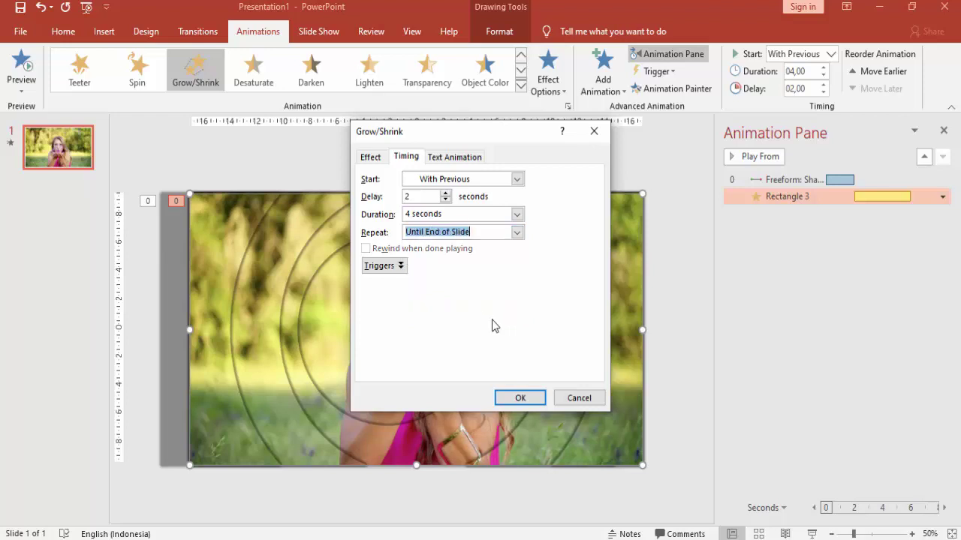
left_click(520, 399)
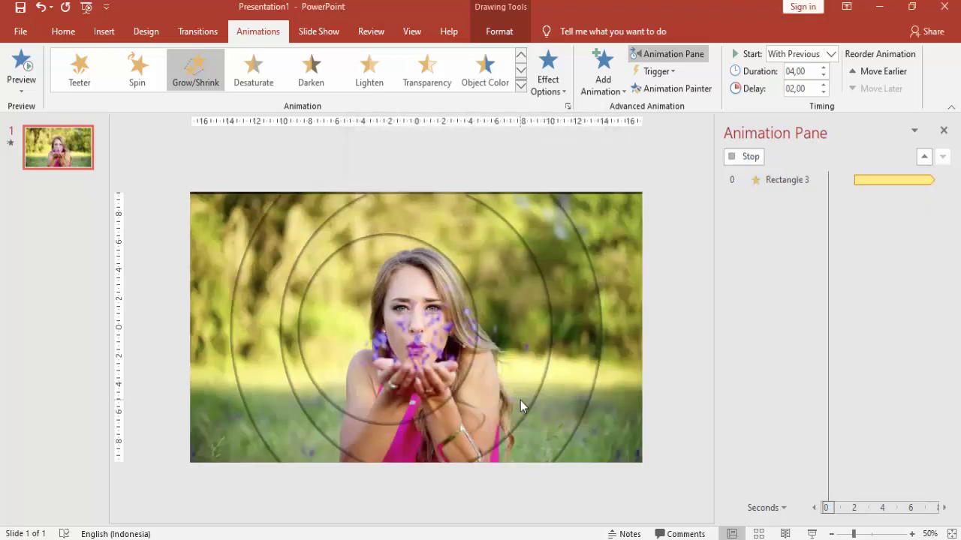
left_click(750, 159)
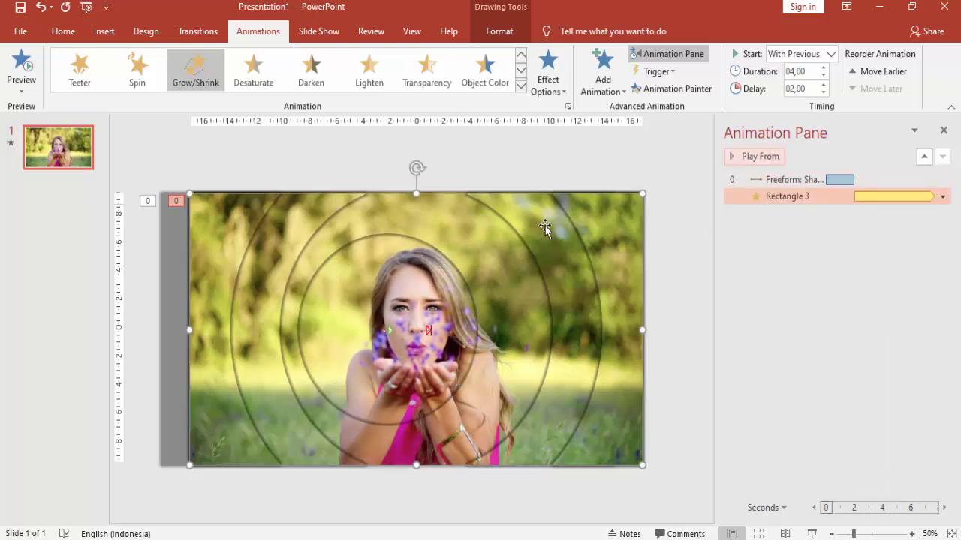
Add a Grow/Shrink emphasis to the Freeform ring shape.
left_click(753, 181)
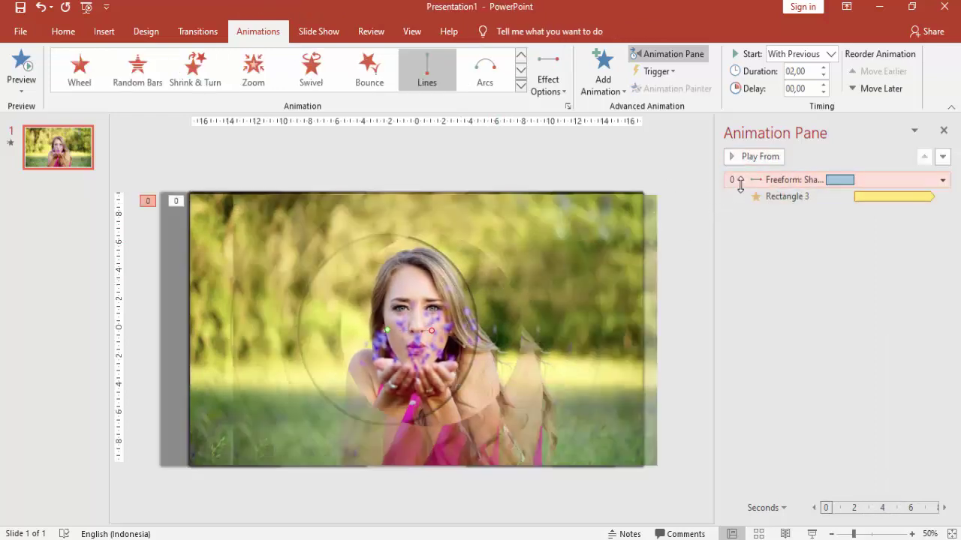
left_click(484, 304)
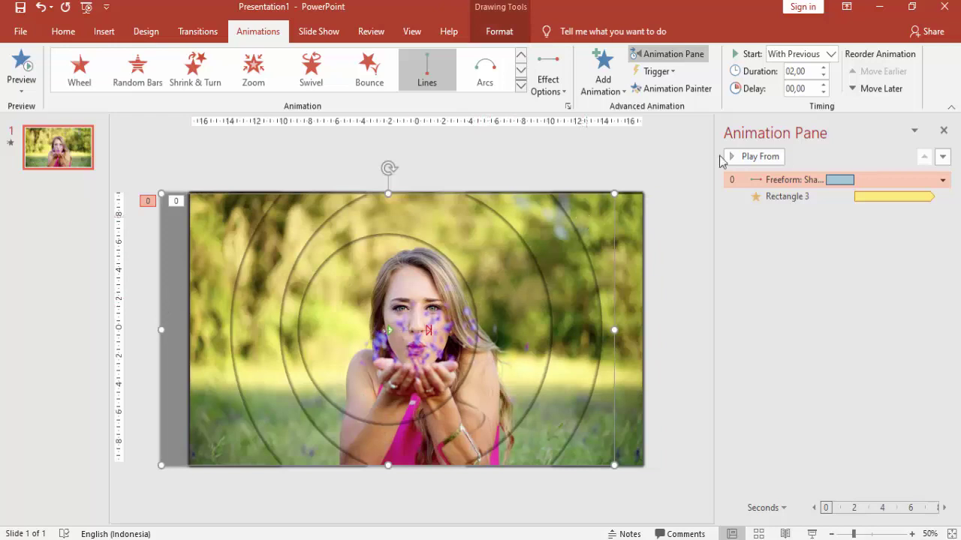
left_click(604, 76)
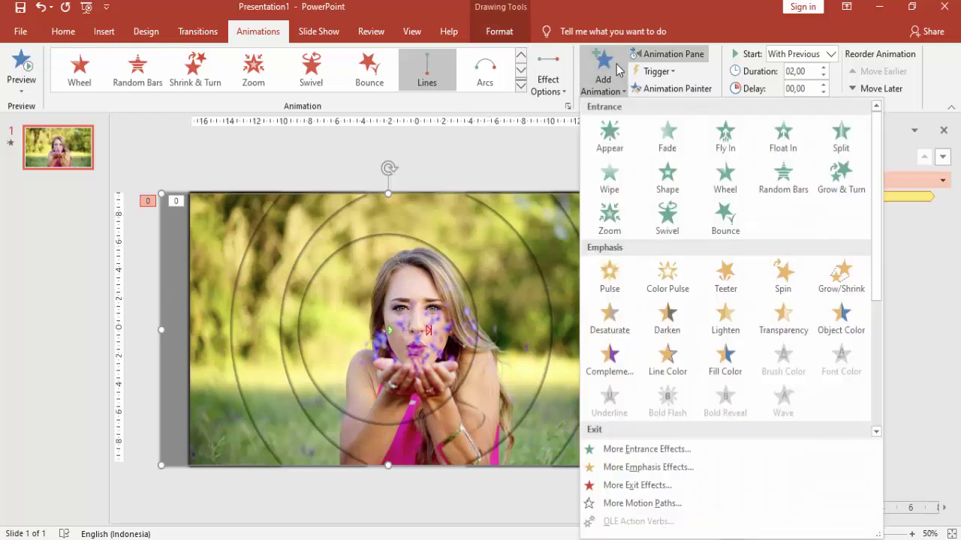
left_click(843, 281)
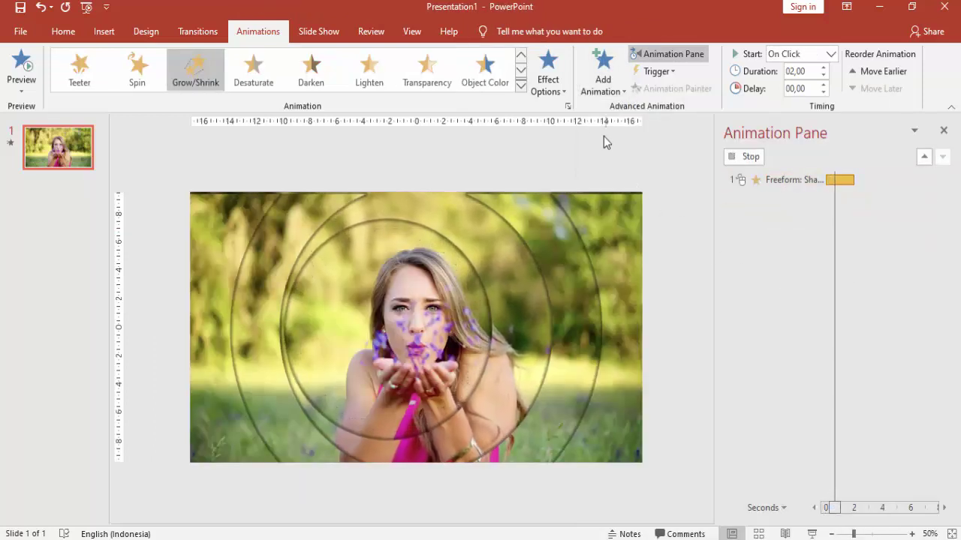
Set the Freeform's Grow/Shrink to With Previous, 02,25 delay and 4-second duration.
left_click(831, 54)
left_click(816, 87)
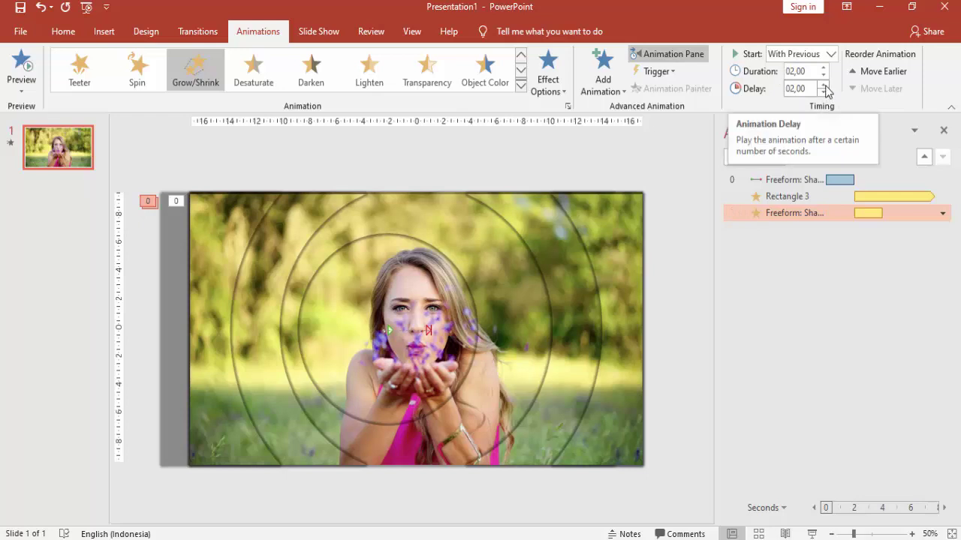
left_click(824, 85)
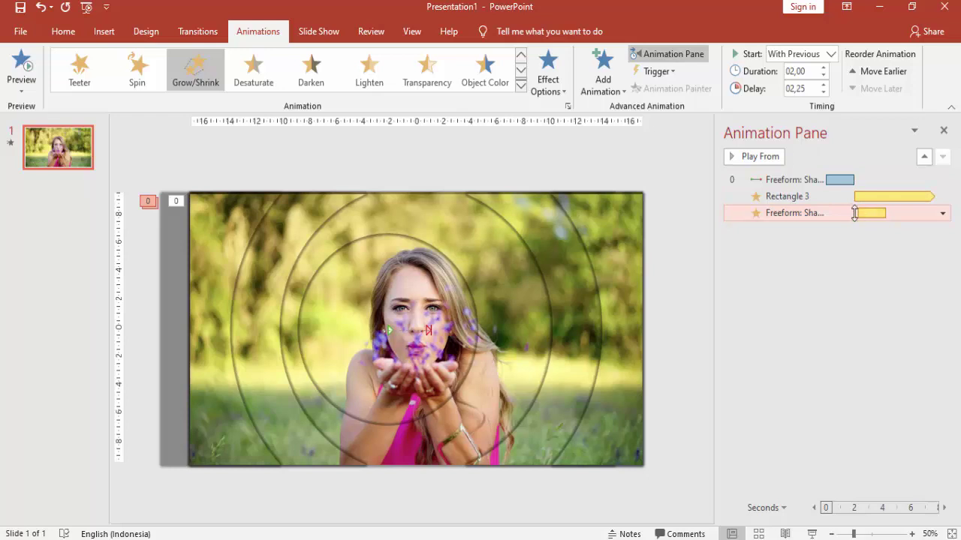
left_click(812, 72)
type("4")
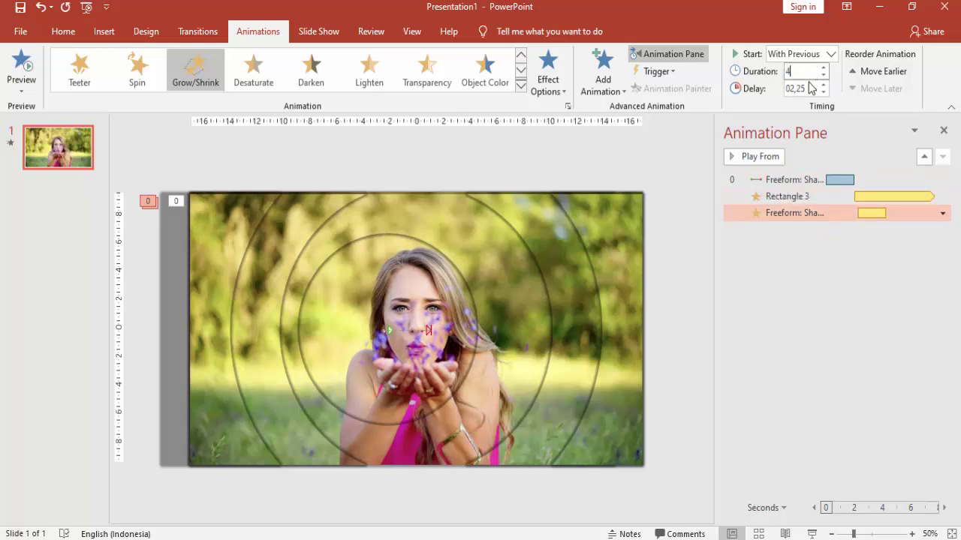
key("Tab")
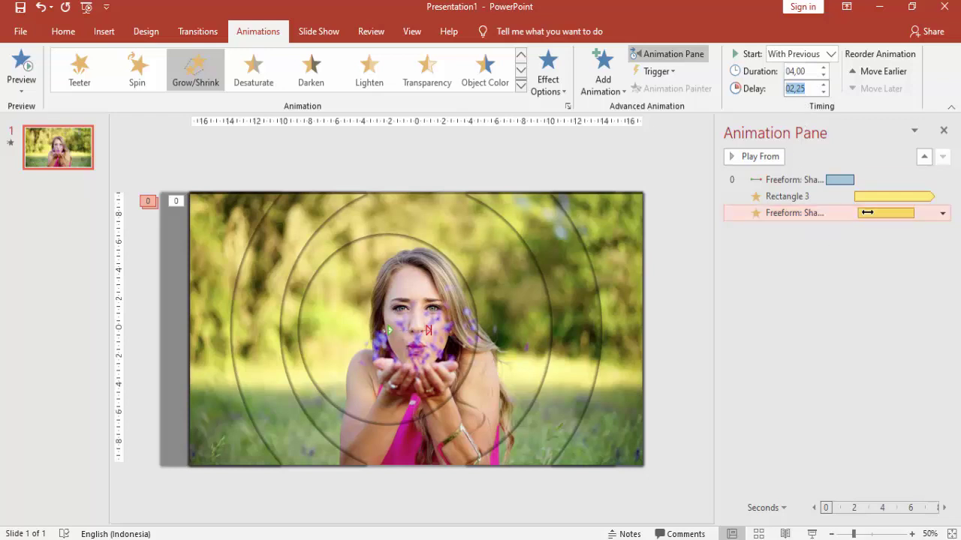
Set the Freeform pulse to 120% with 1-second smooth start and end, auto-reversing.
double_click(866, 212)
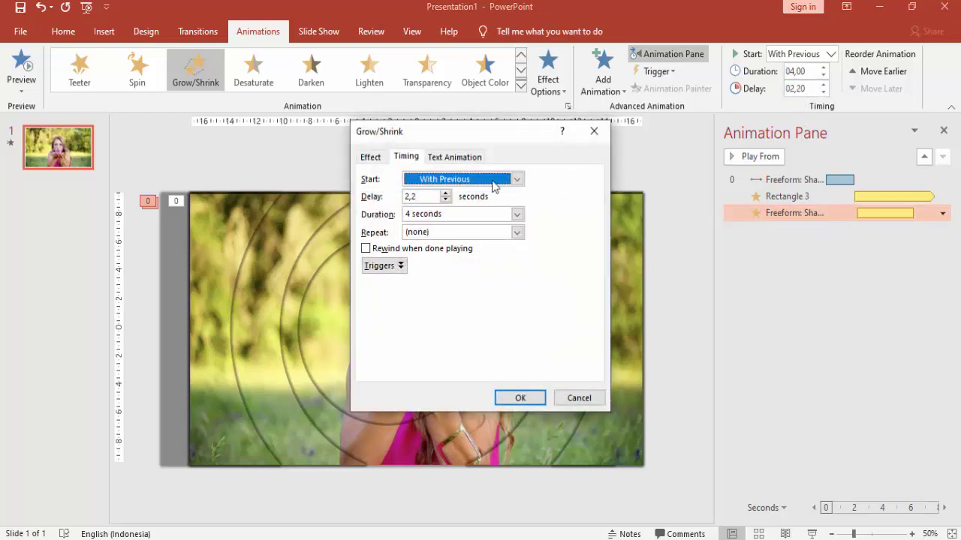
left_click(371, 158)
left_click(552, 194)
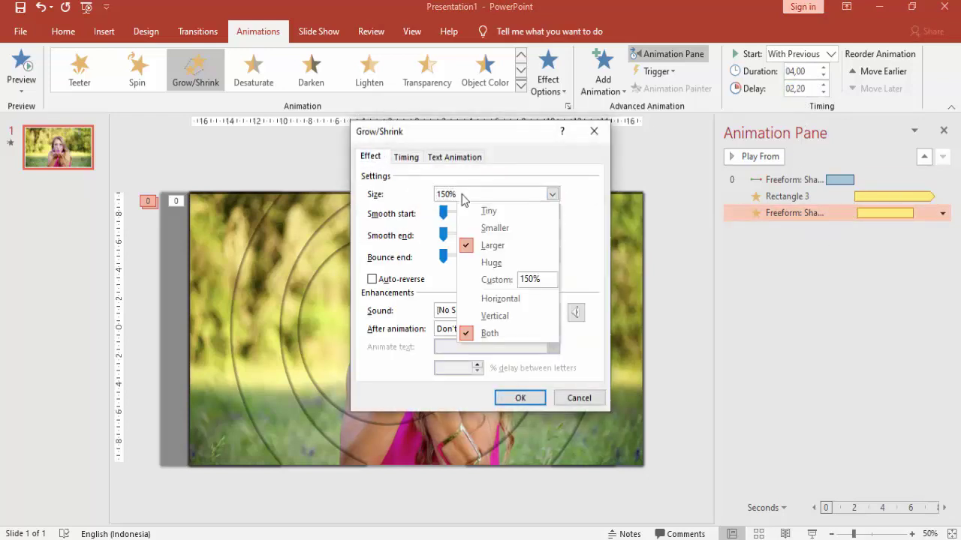
left_click(528, 280)
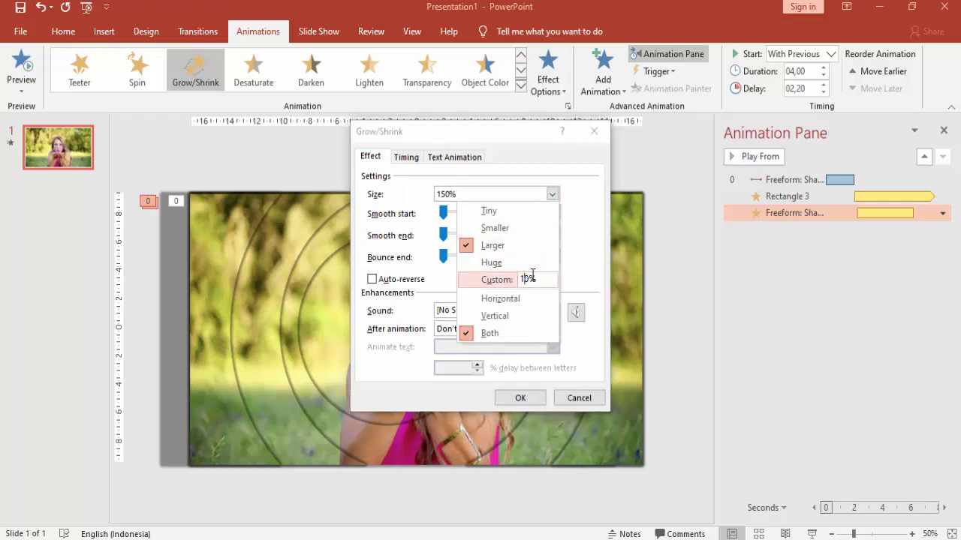
type("120")
key("Return")
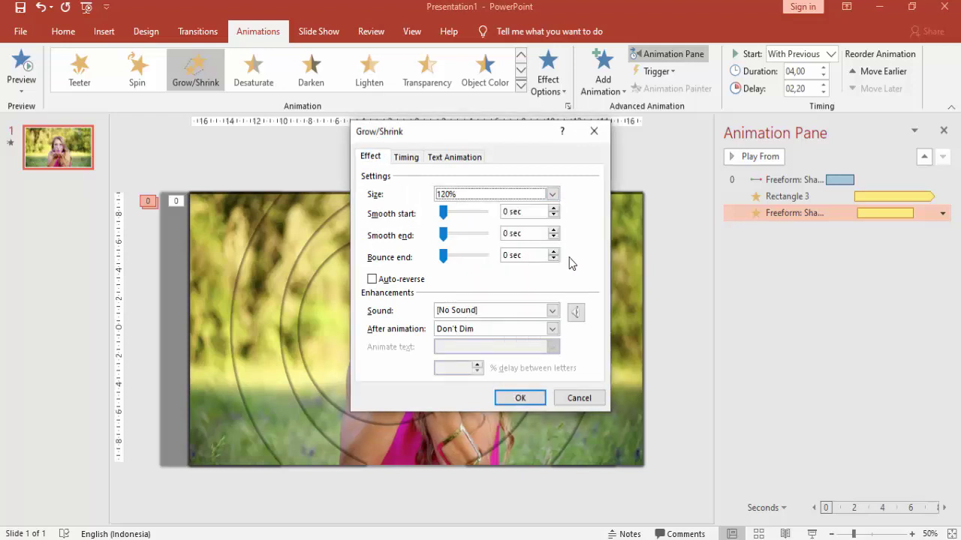
left_click_drag(525, 215, 495, 212)
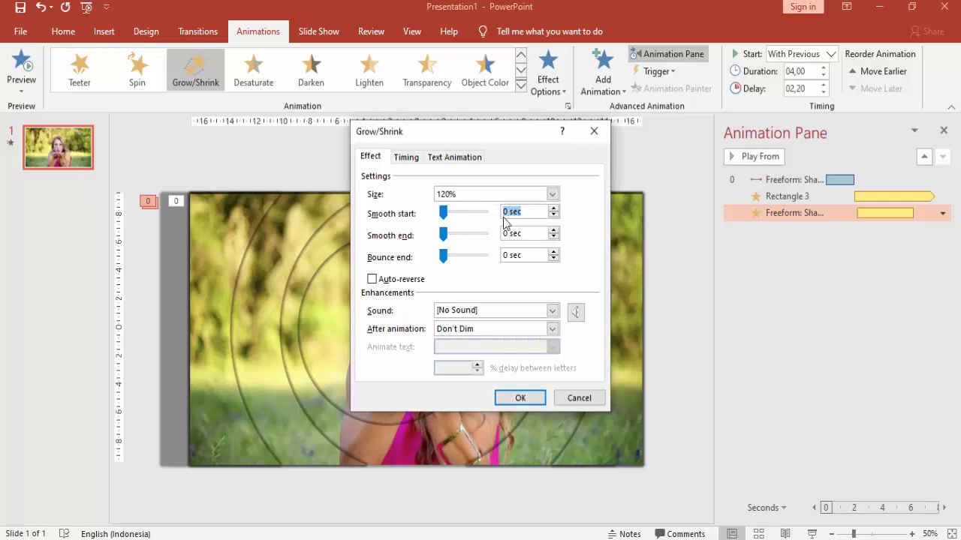
type("1")
key("Tab")
type("1")
key("Tab")
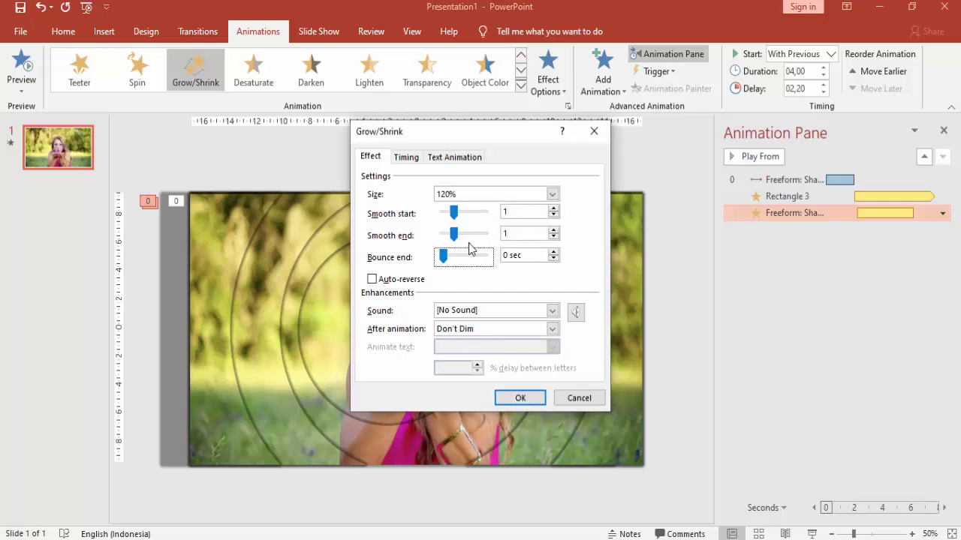
left_click(390, 283)
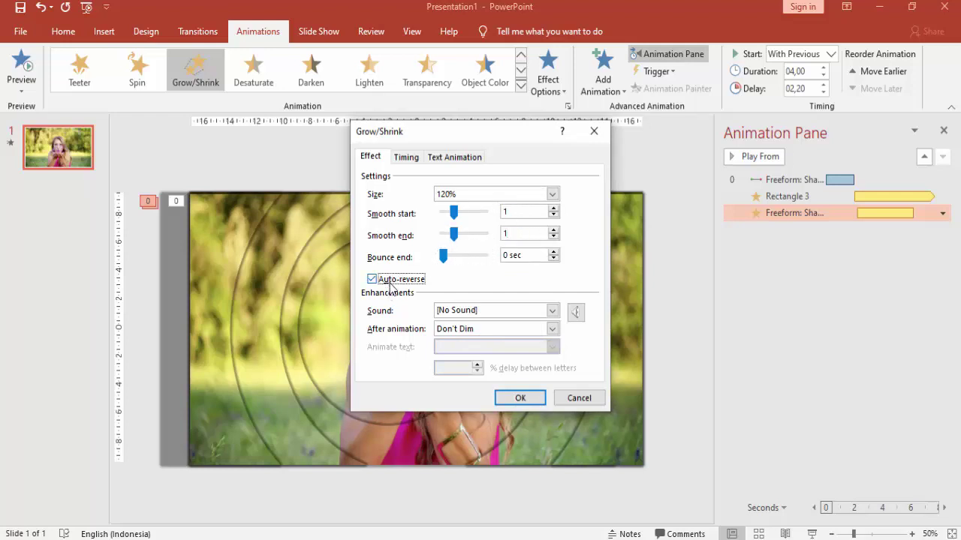
Make the Freeform pulse repeat until the end of the slide and apply it.
left_click(406, 158)
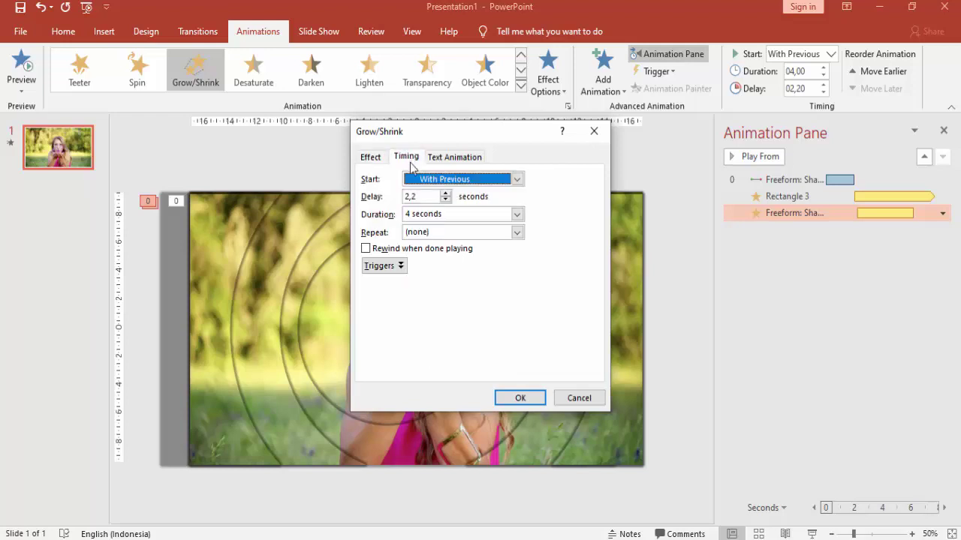
left_click(518, 233)
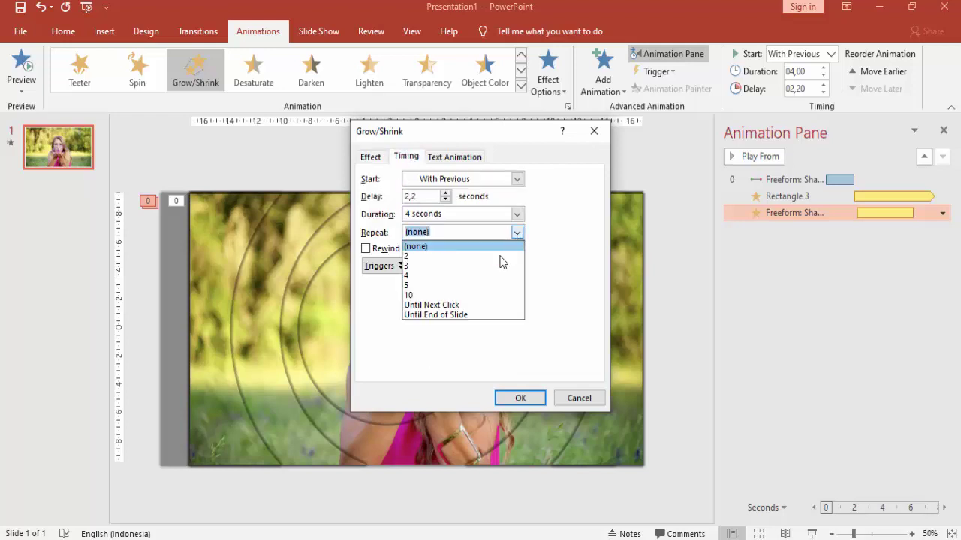
left_click(473, 314)
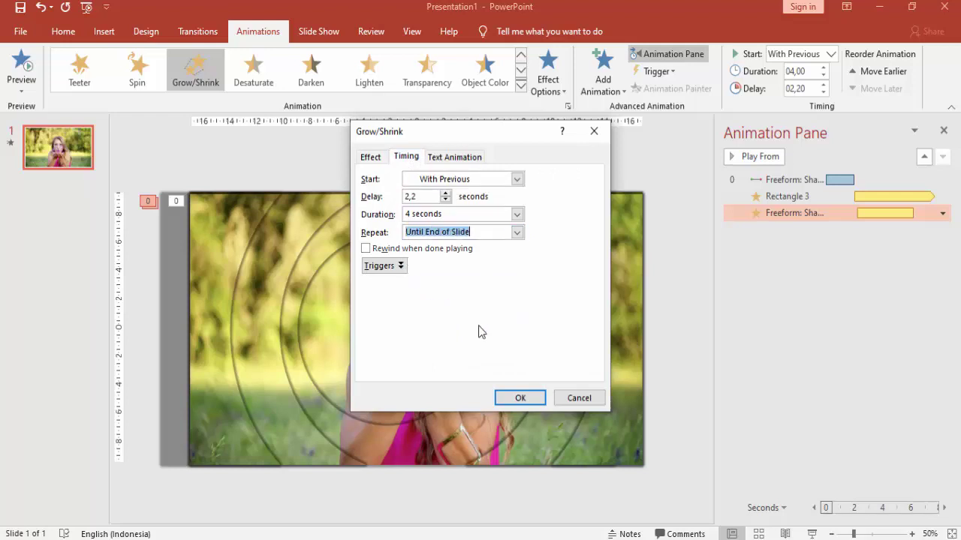
left_click(520, 397)
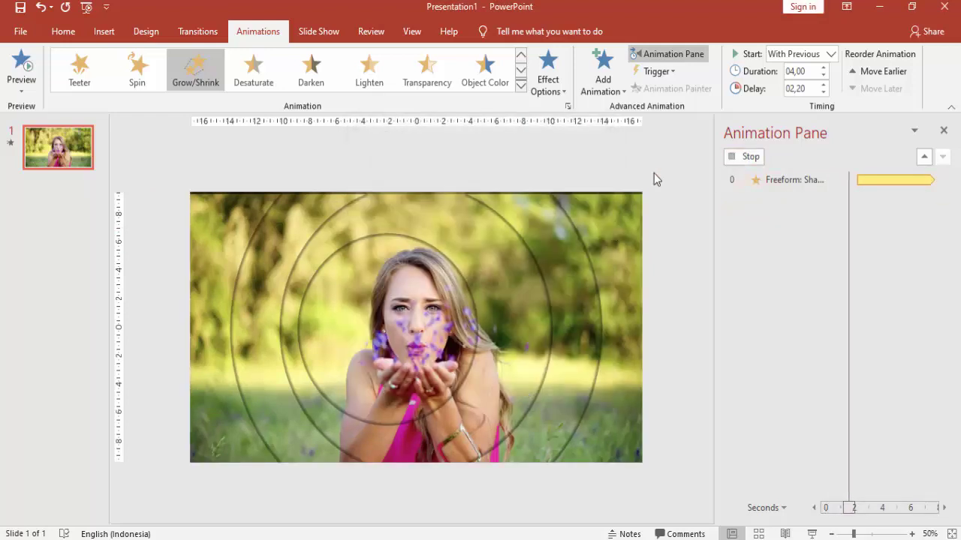
left_click(733, 160)
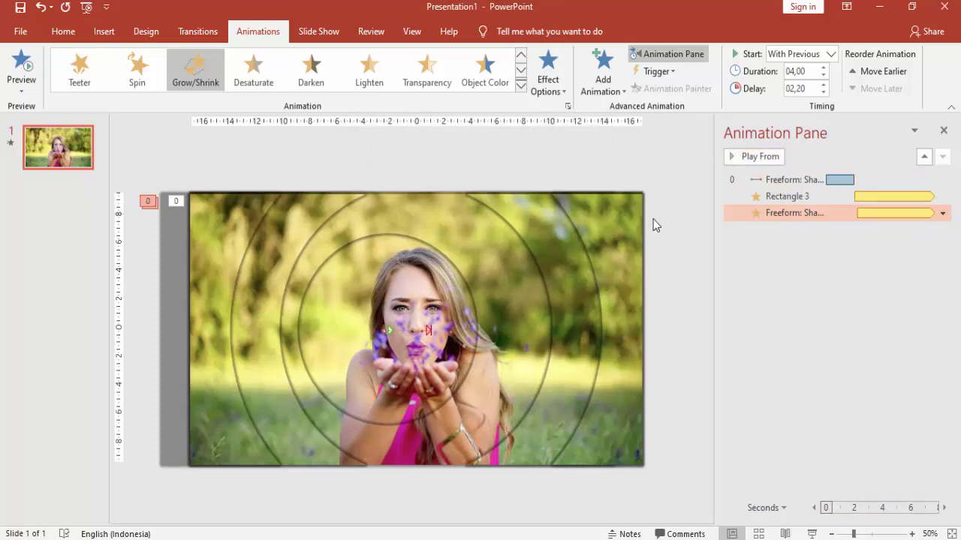
Add a Grow/Shrink emphasis to the next ring shape.
left_click(563, 259)
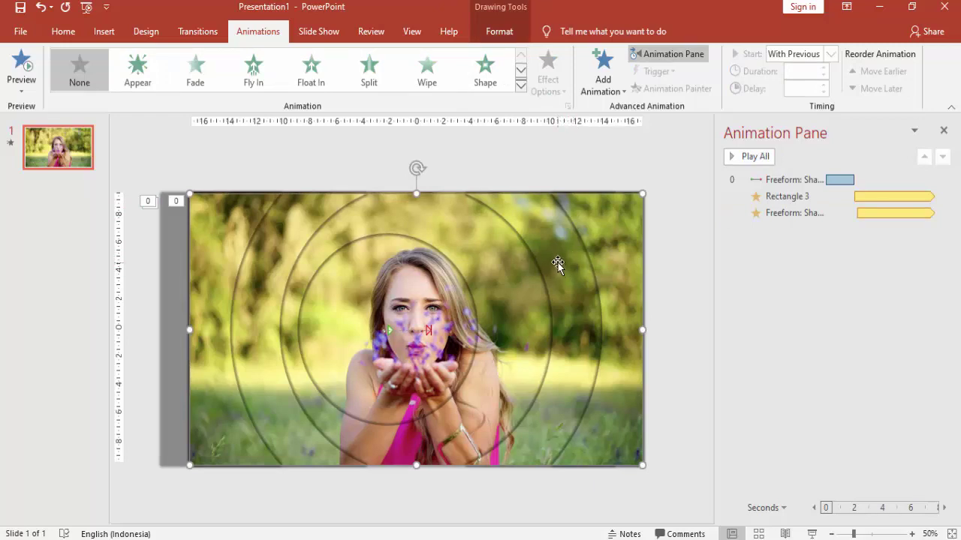
left_click(605, 72)
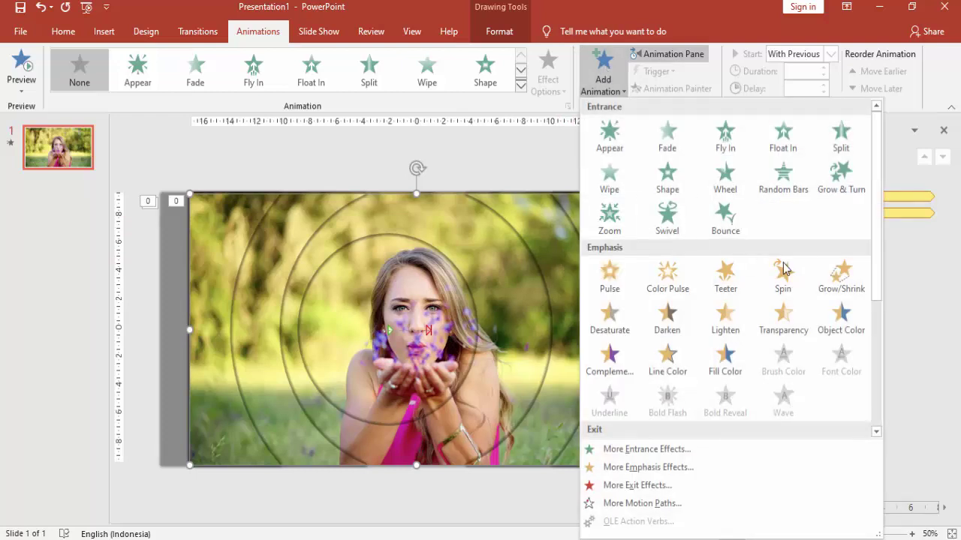
left_click(841, 274)
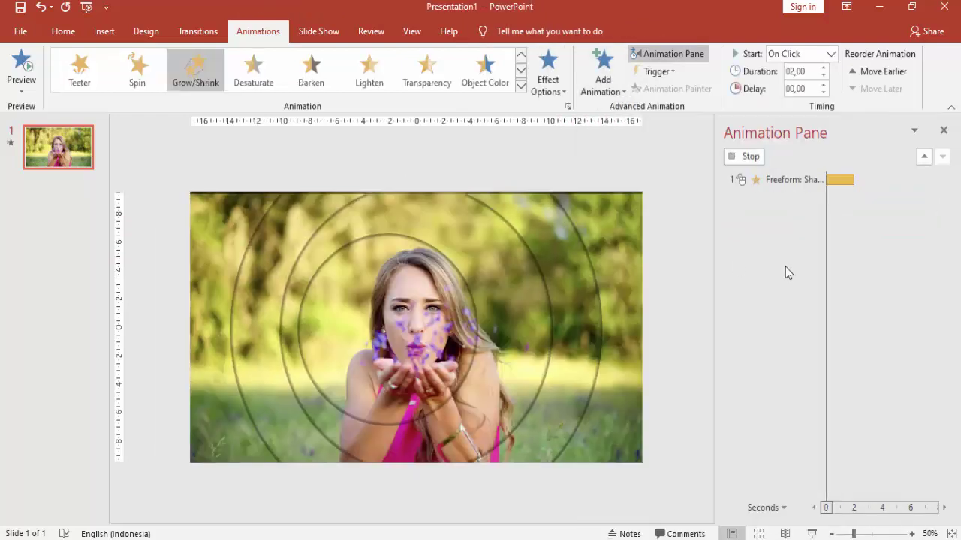
left_click(747, 155)
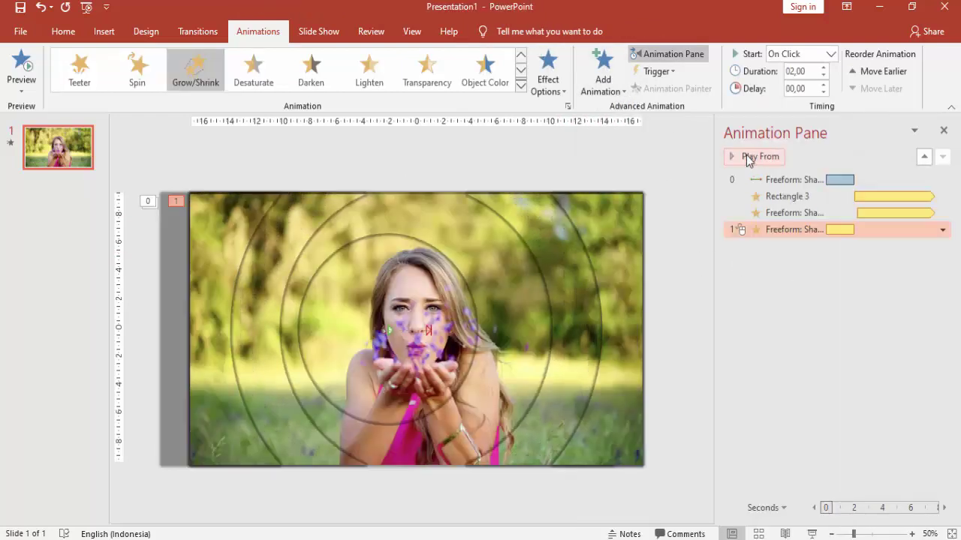
Set that ring's pulse to With Previous, 4-second duration and 02,50 delay.
left_click(831, 55)
left_click(794, 85)
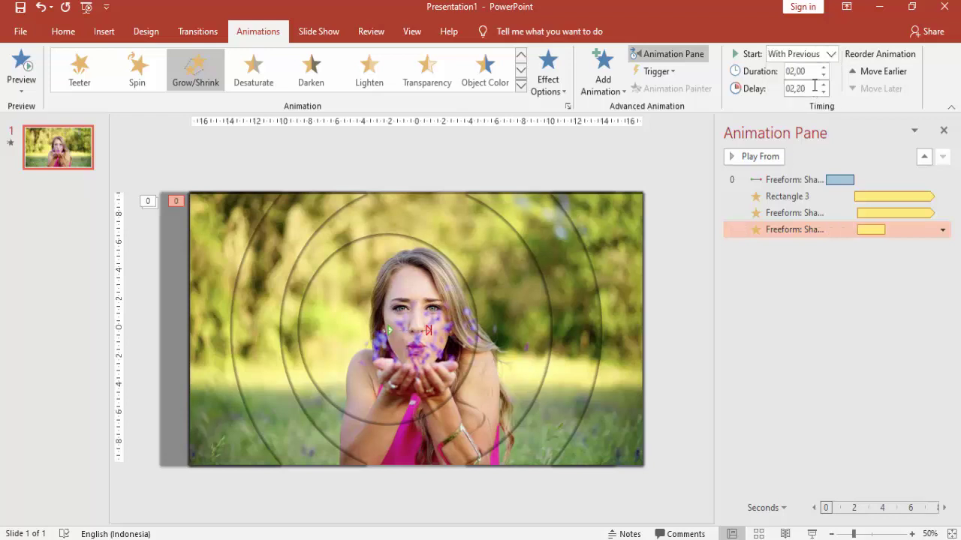
double_click(809, 73)
type("4")
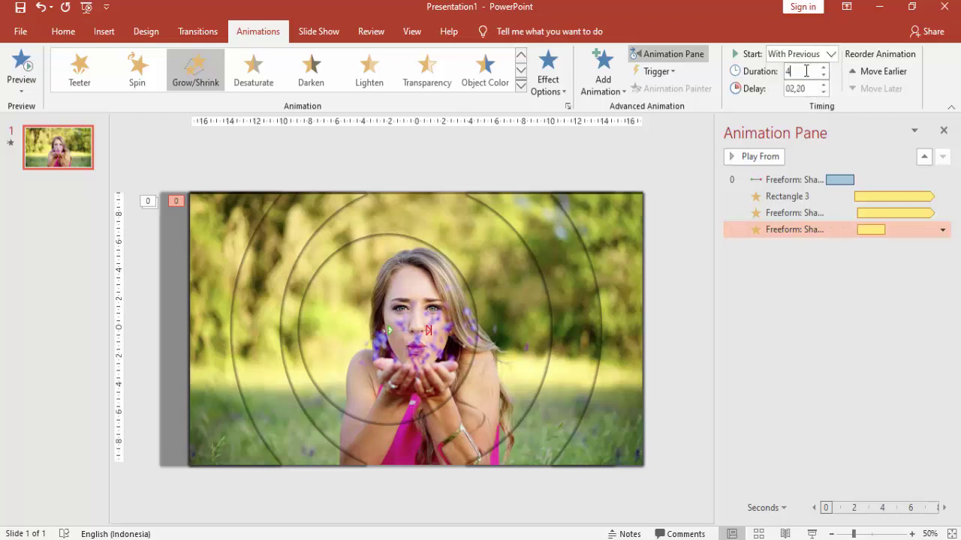
key("Tab")
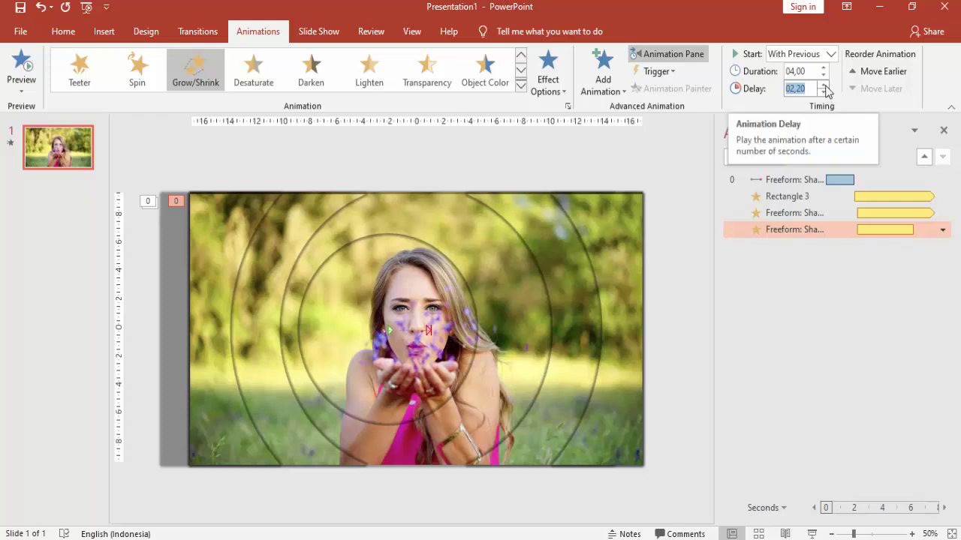
left_click(824, 85)
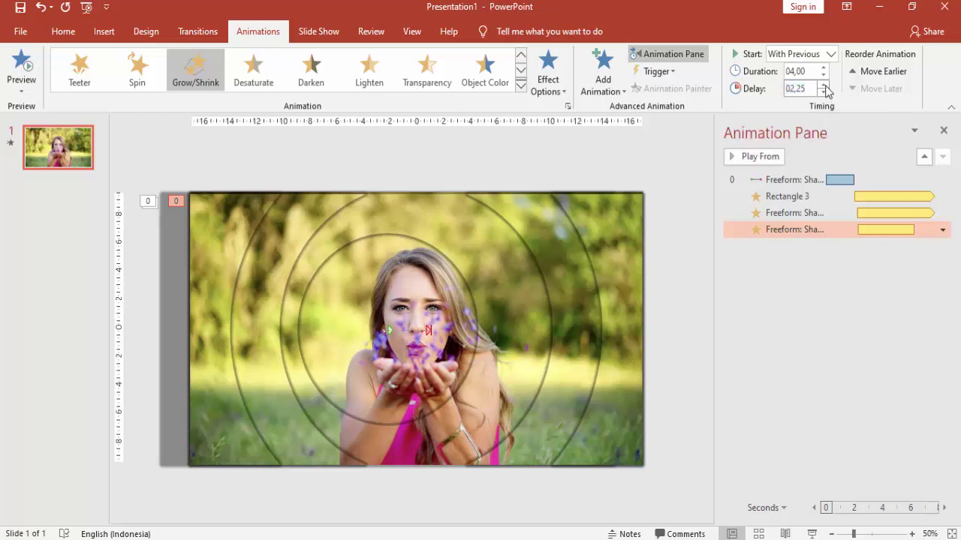
left_click(842, 214)
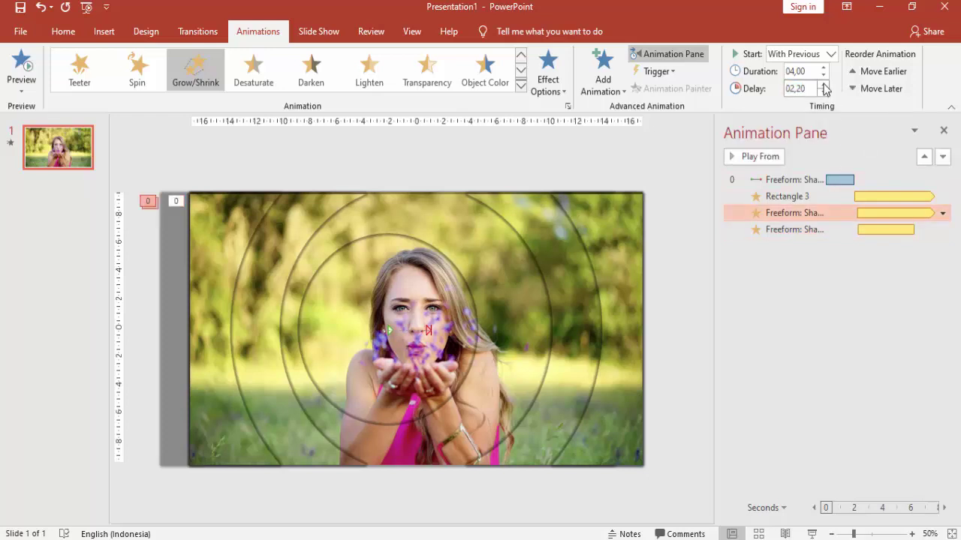
left_click(846, 228)
left_click(825, 84)
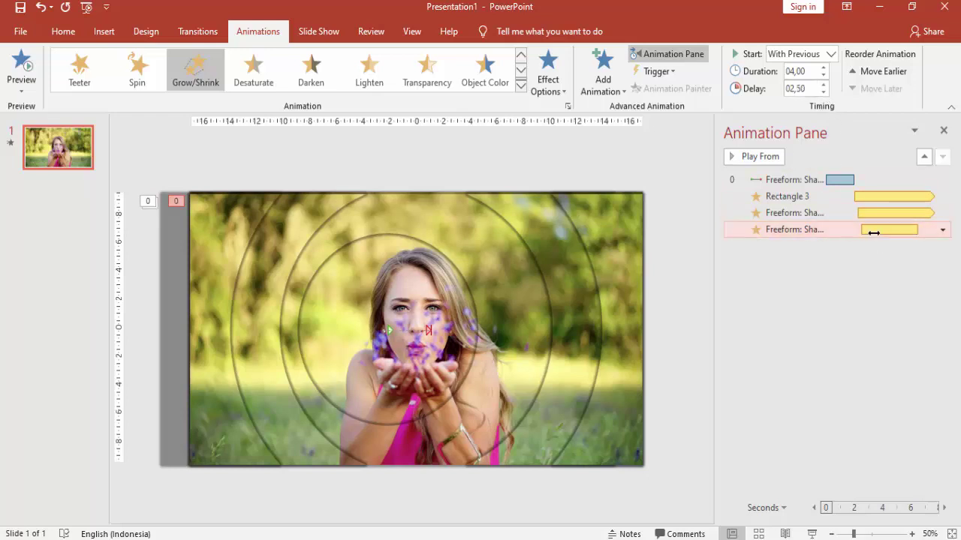
Make the second ring's pulse repeat until the slide ends and grow to 120%.
double_click(869, 229)
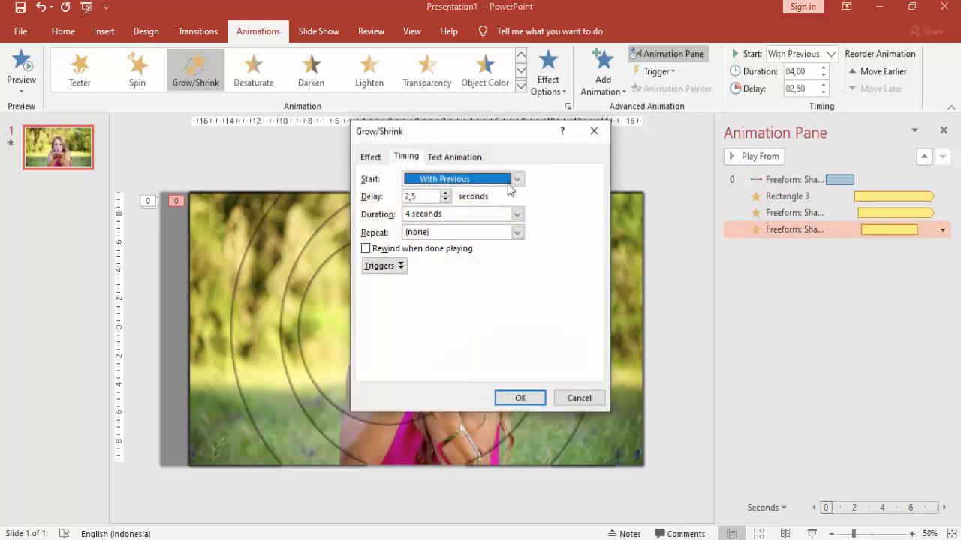
left_click(517, 233)
left_click(473, 314)
left_click(372, 157)
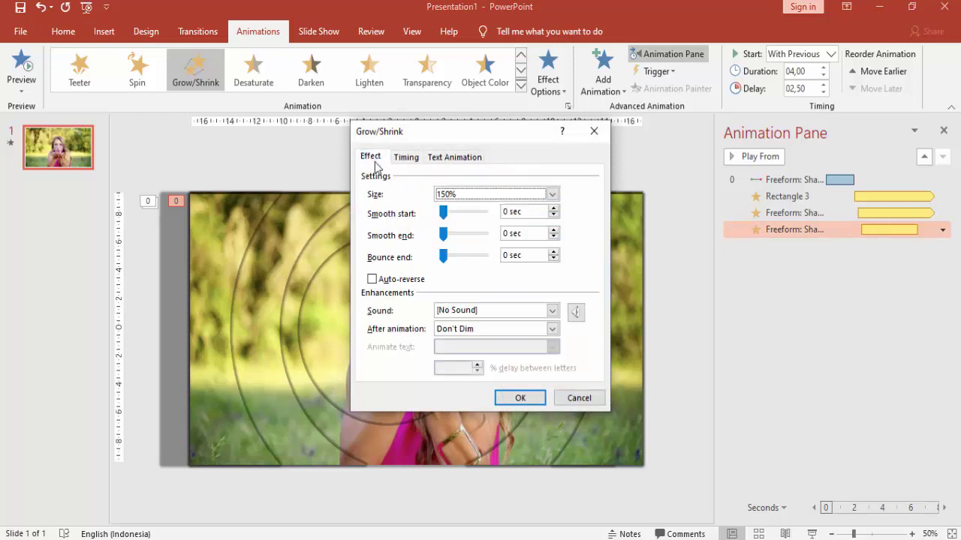
left_click(552, 194)
type("120")
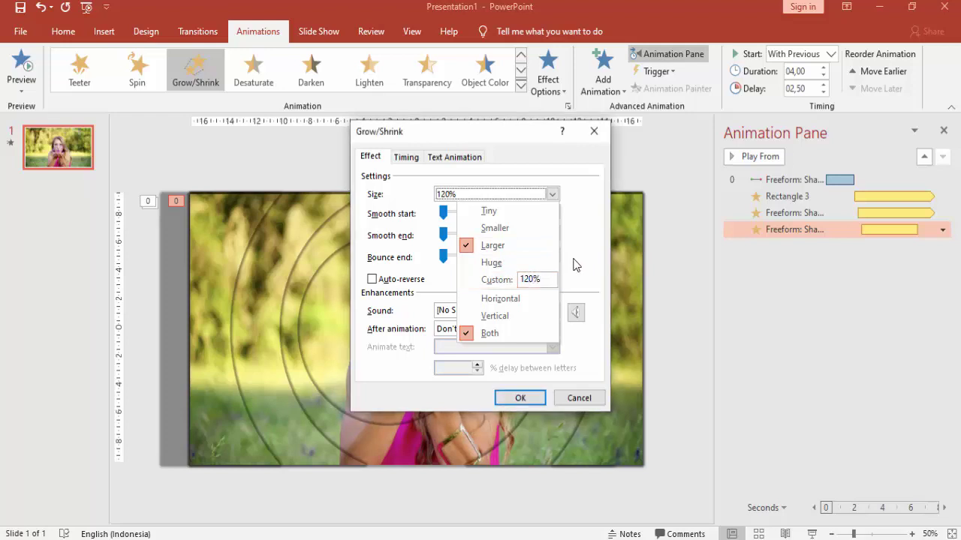
key("Return")
Give the second ring's pulse 1-second smooth start and end with auto-reverse, and apply it.
double_click(532, 212)
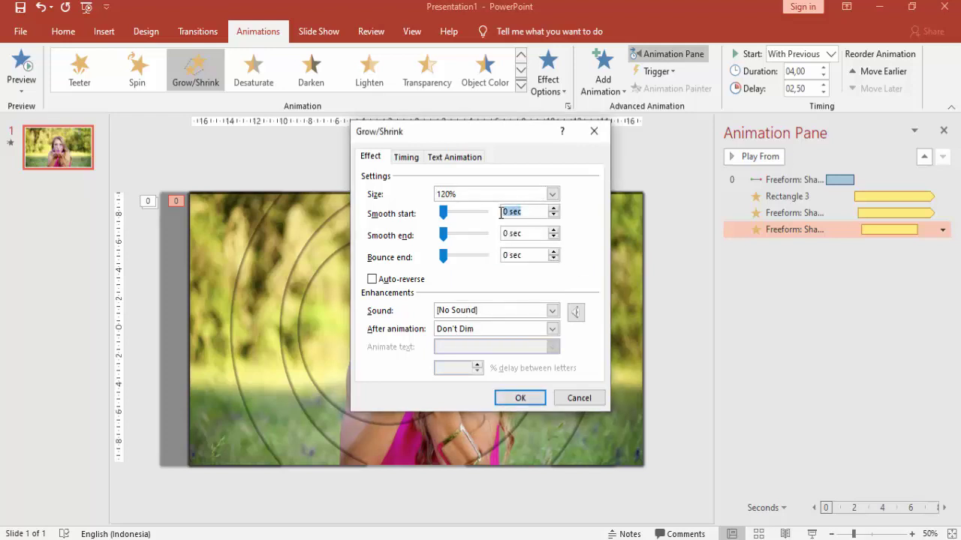
type("1")
left_click_drag(532, 234, 504, 234)
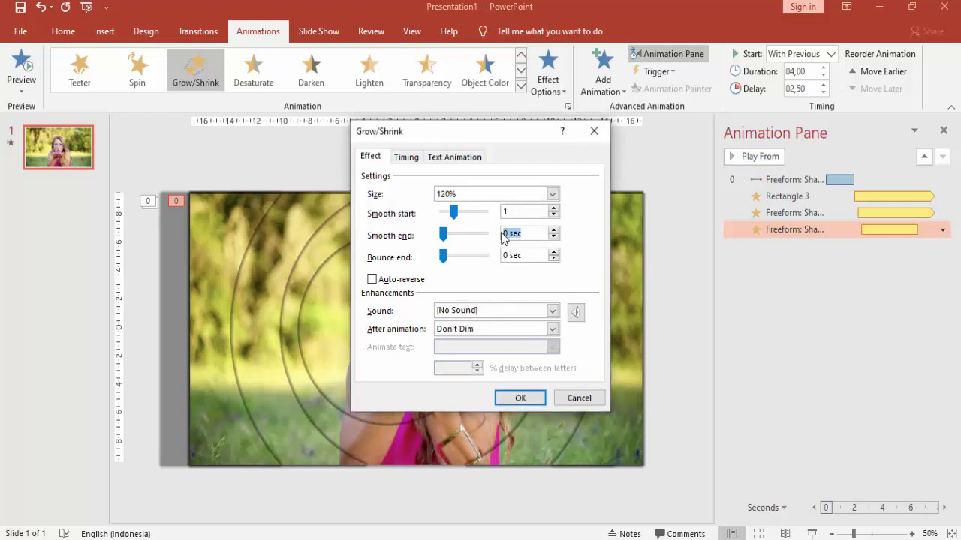
type("1")
key("Tab")
left_click(372, 279)
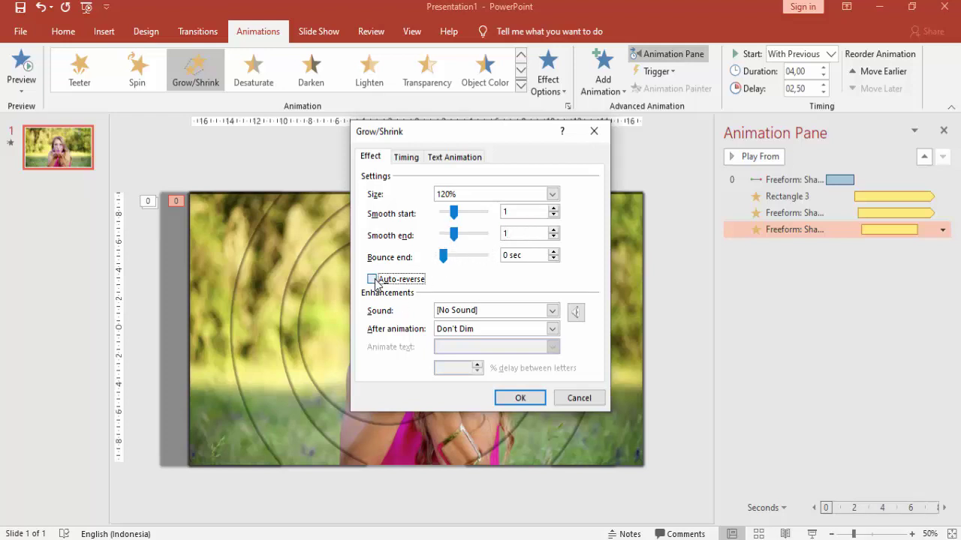
left_click(519, 399)
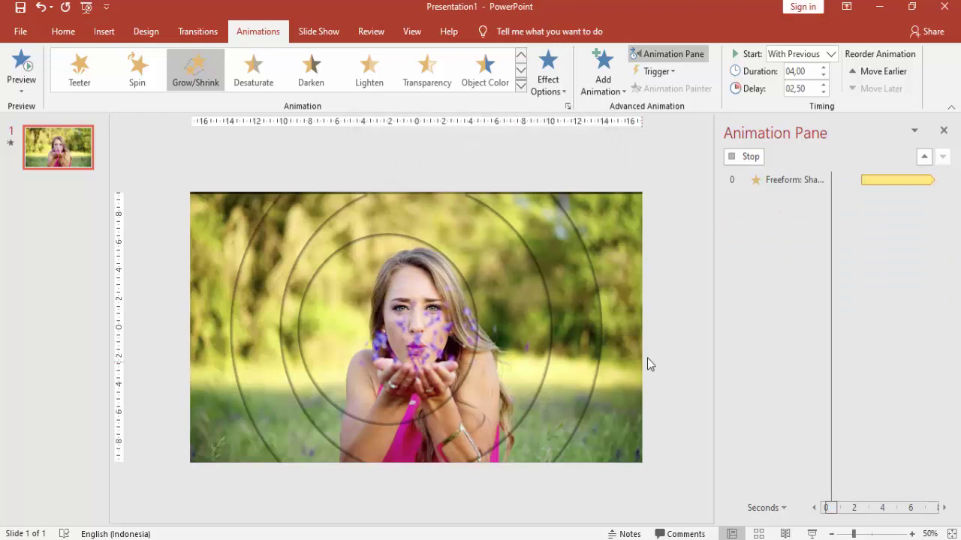
left_click(742, 161)
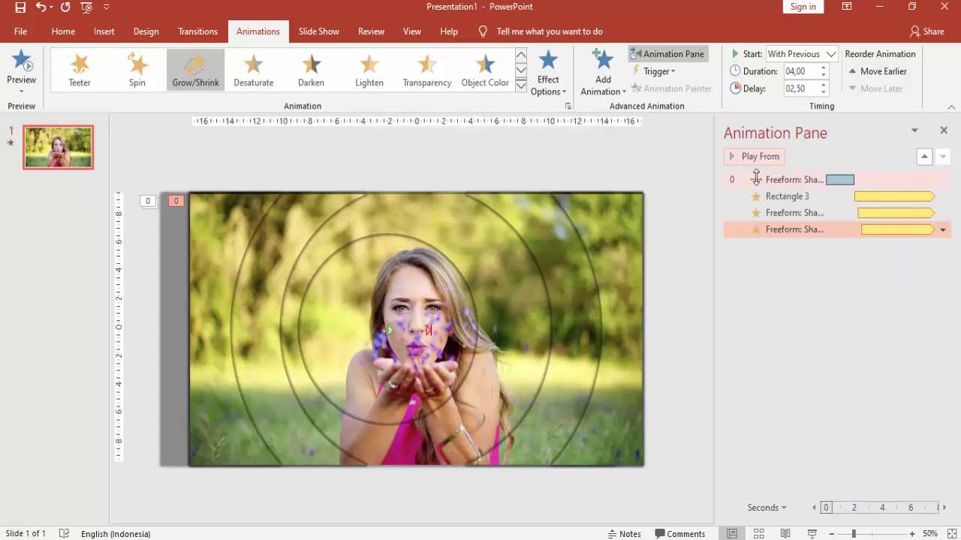
left_click(617, 286)
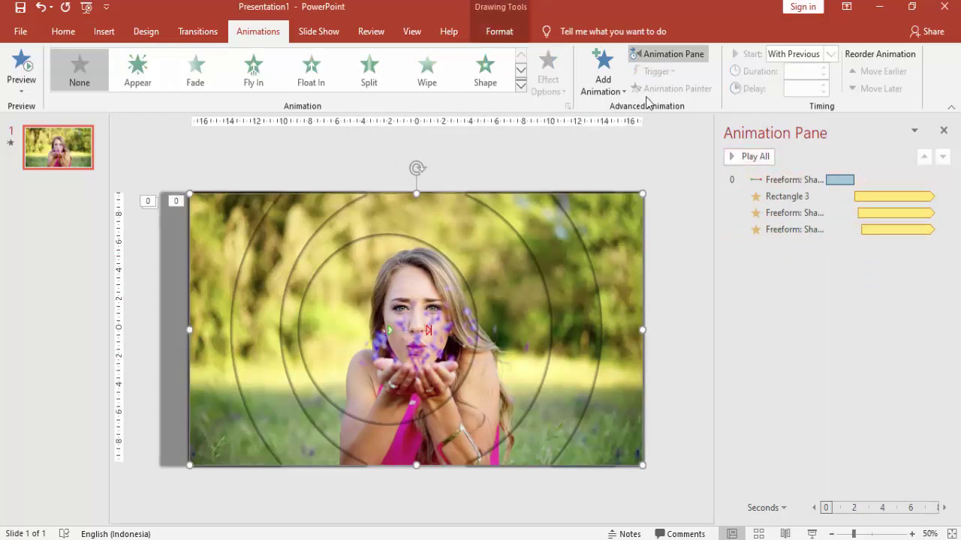
Add a Grow/Shrink to the last ring: With Previous, 4 seconds, 02,75 delay.
left_click(615, 81)
left_click(840, 279)
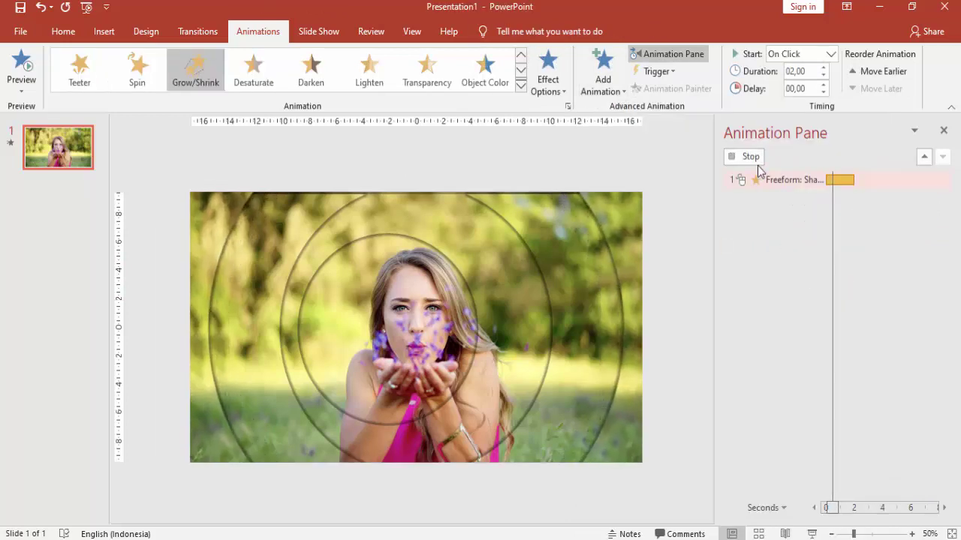
left_click(757, 158)
left_click(830, 54)
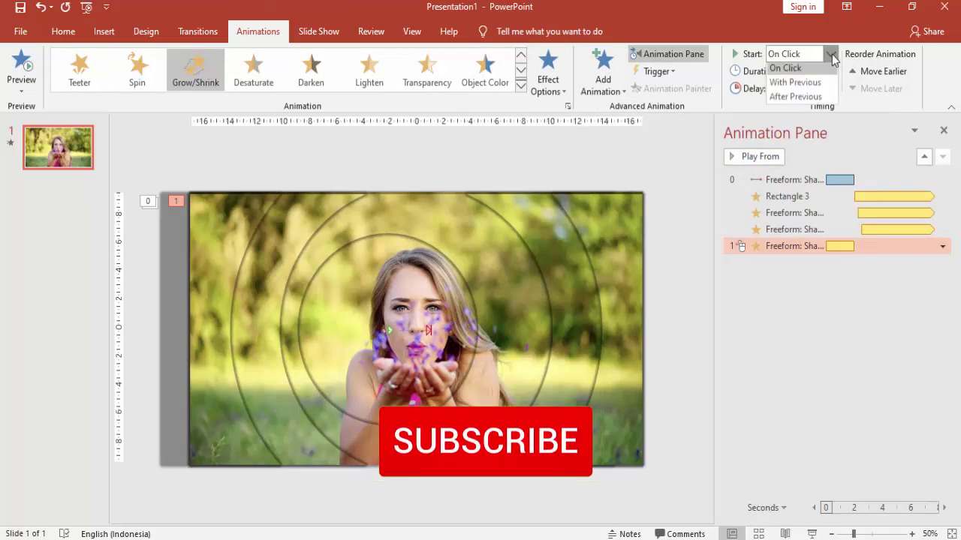
left_click(796, 82)
left_click(809, 71)
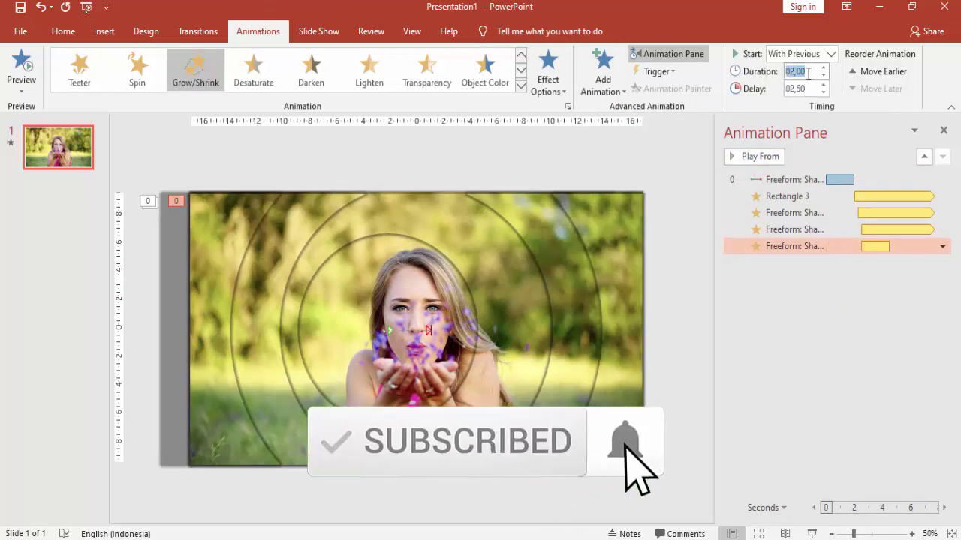
type("4")
key("Tab")
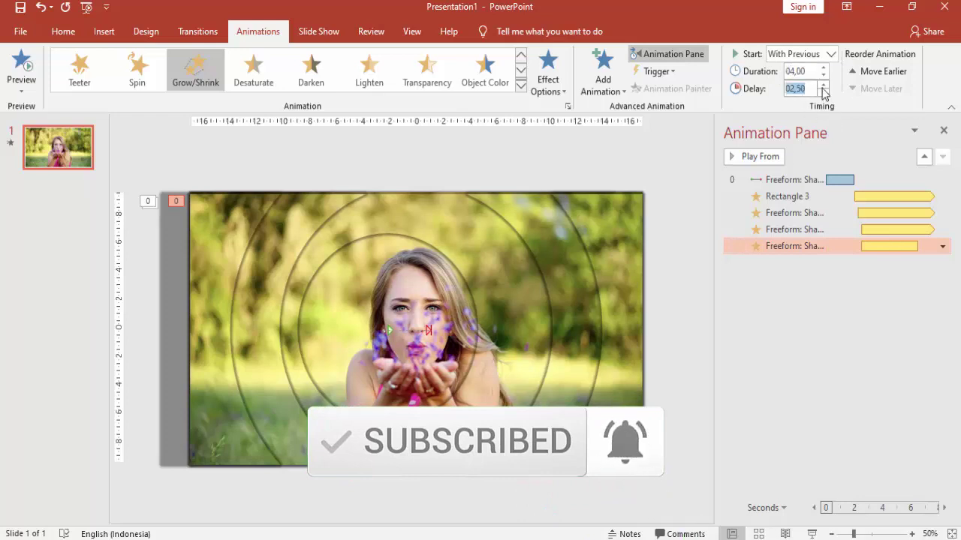
left_click(822, 87)
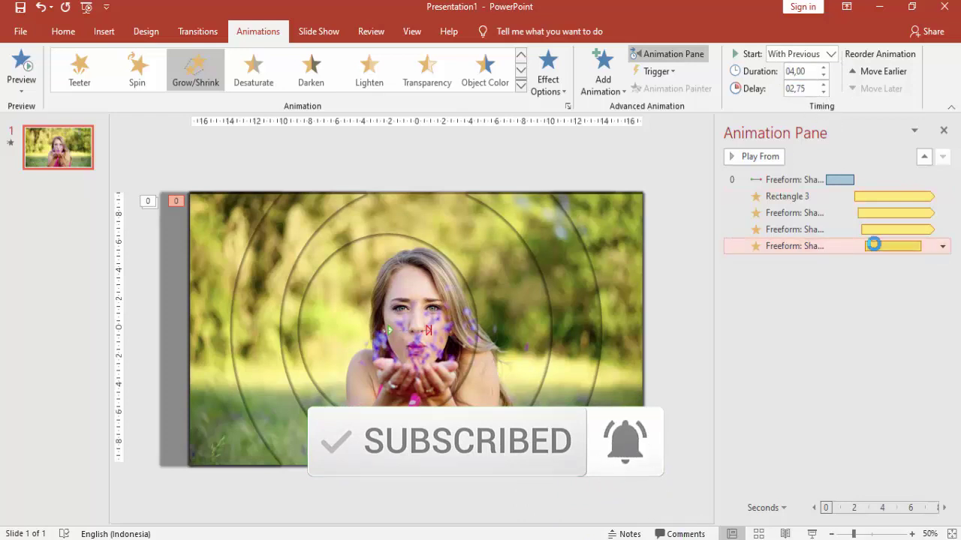
Make the last ring's pulse repeat until slide end, grow 120%, ease 1 second, auto-reverse.
double_click(873, 244)
left_click(516, 232)
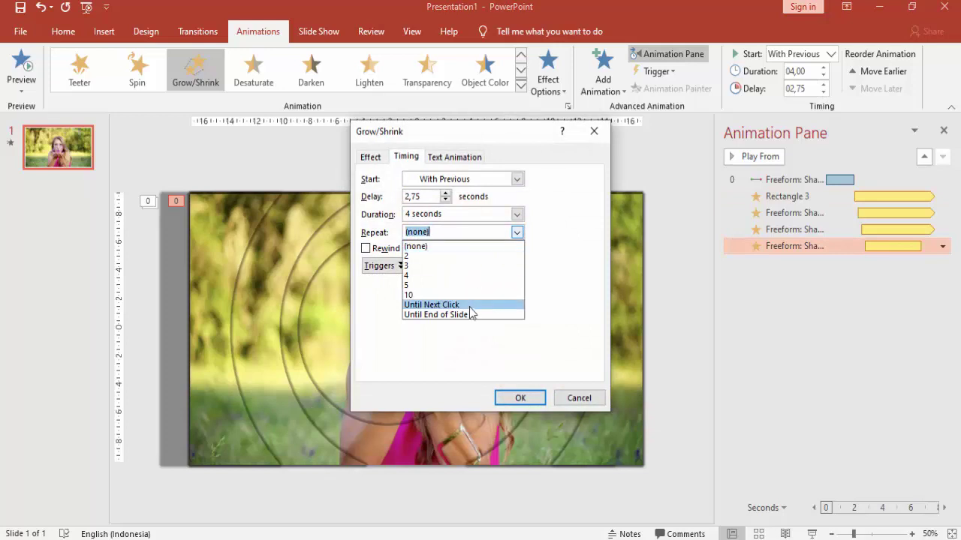
left_click(450, 314)
left_click(370, 156)
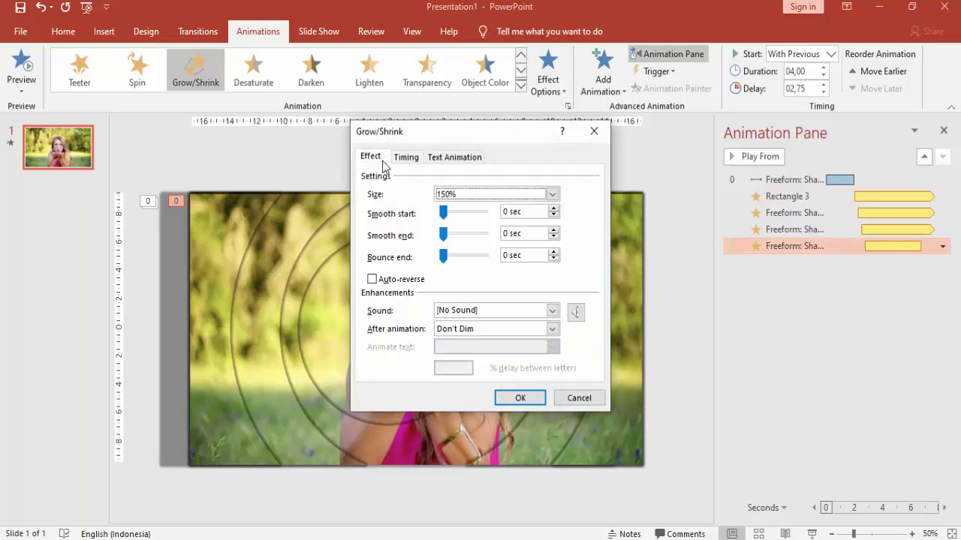
left_click(515, 195)
left_click(532, 276)
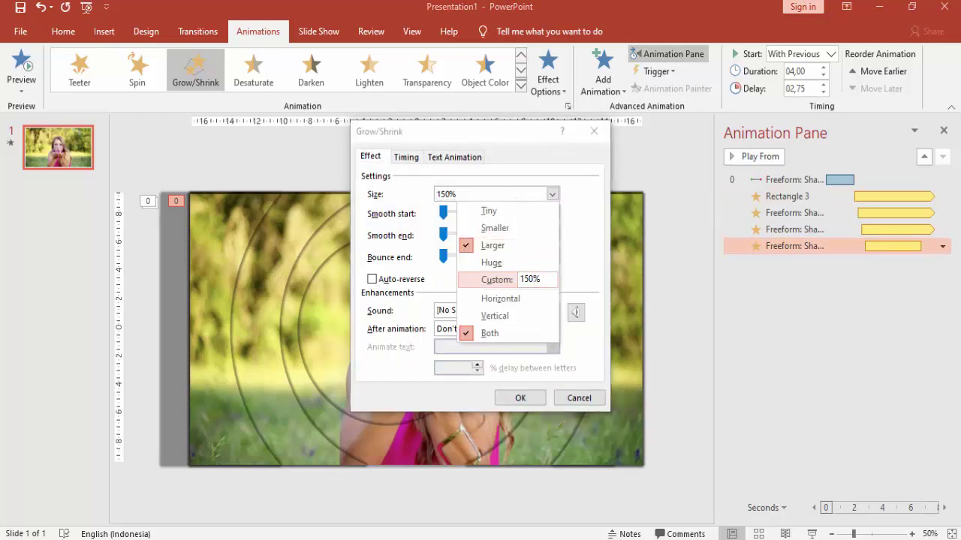
type("2")
key("Return")
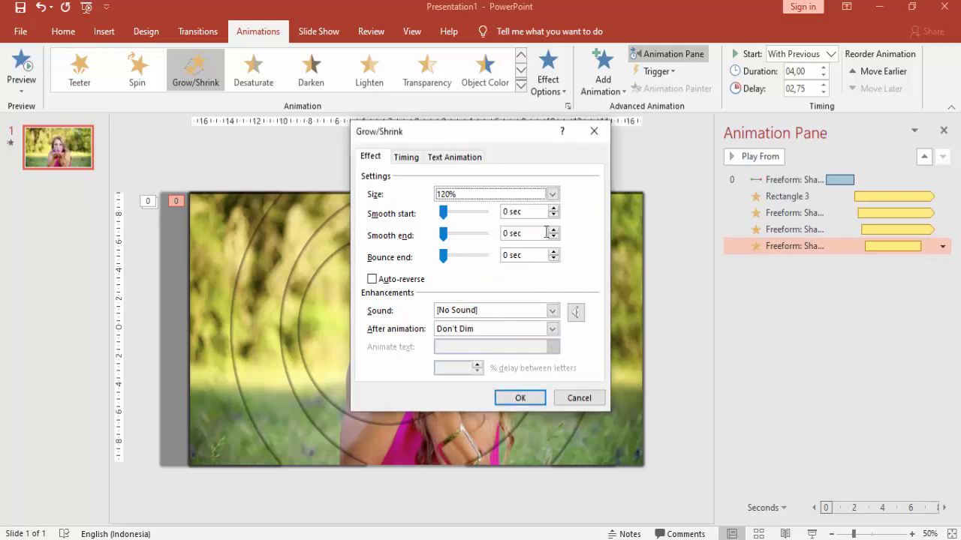
mouse_move(531, 213)
left_mouse_down()
mouse_move(497, 212)
mouse_move(500, 234)
left_mouse_up()
type("11")
left_click(372, 279)
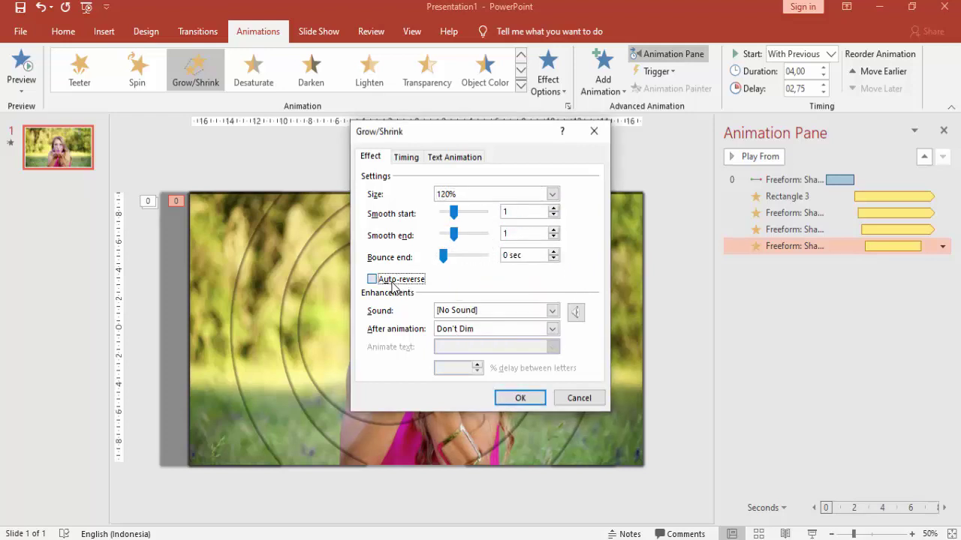
left_click(507, 395)
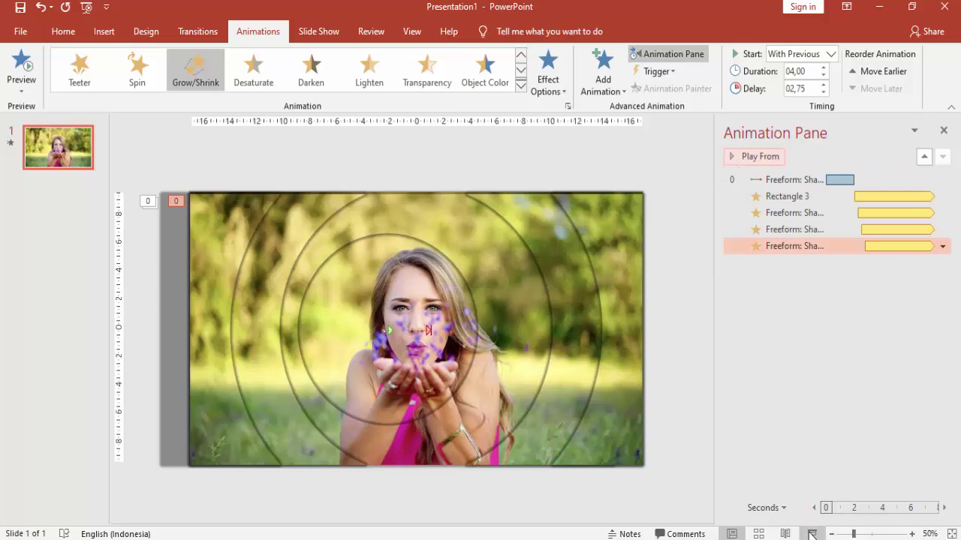
left_click(811, 534)
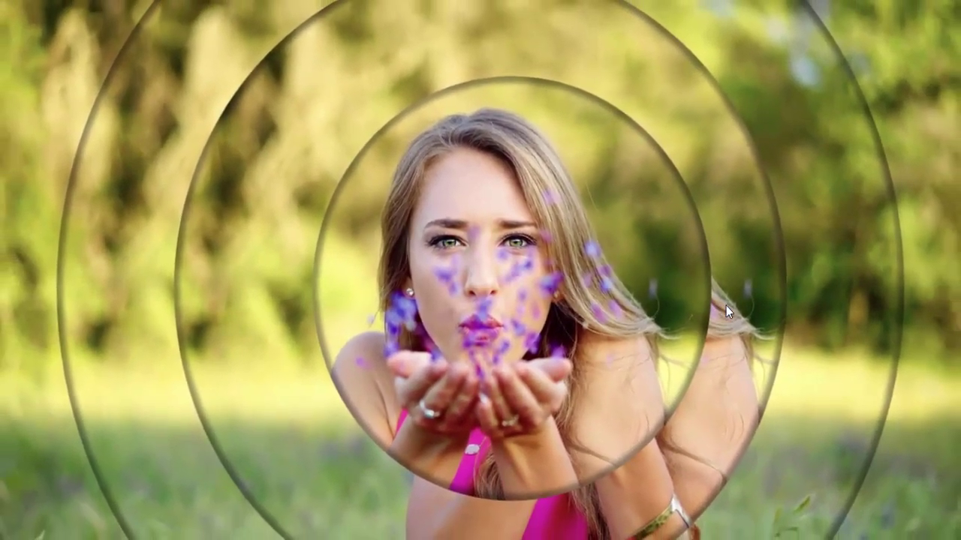
key("Escape")
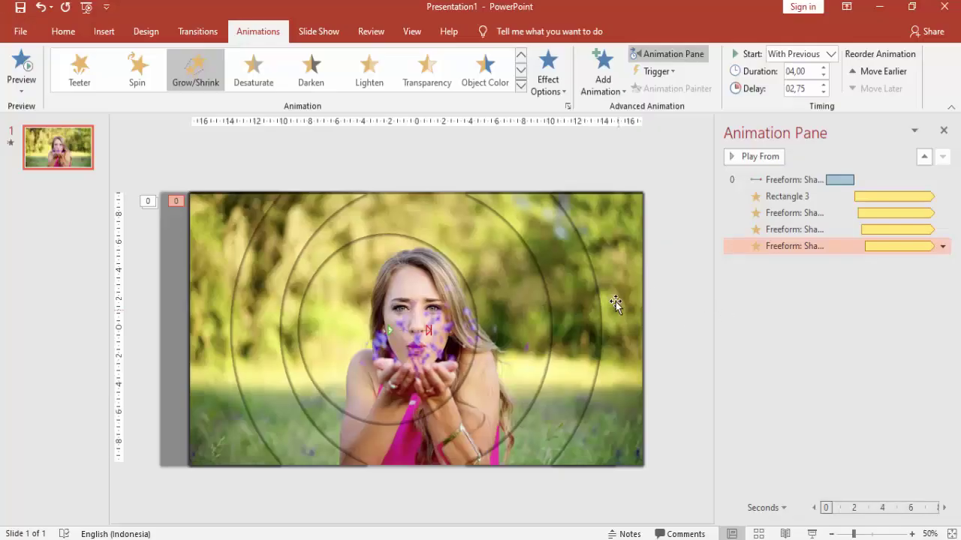
left_click(661, 284)
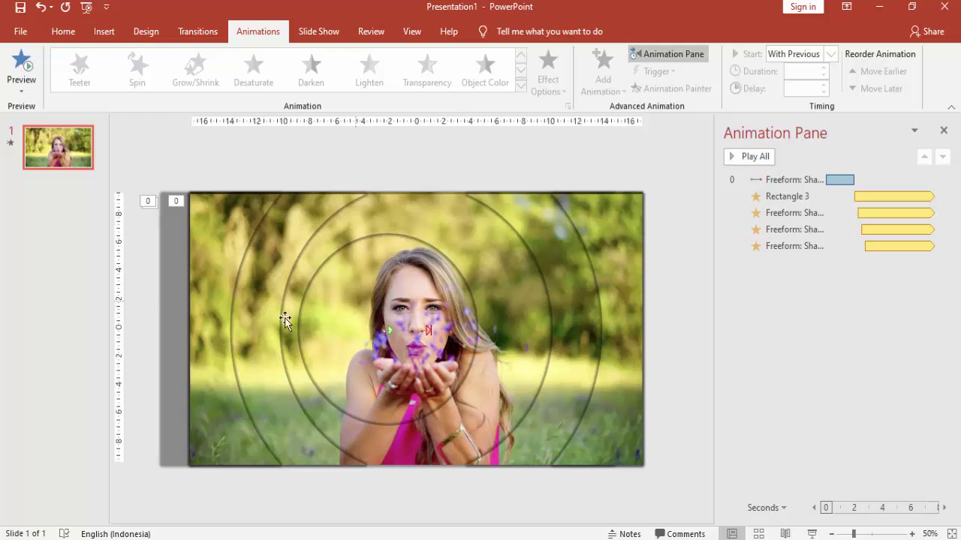
Insert a text box above the slide reading 'EFEK PARALLAX'.
left_click(114, 32)
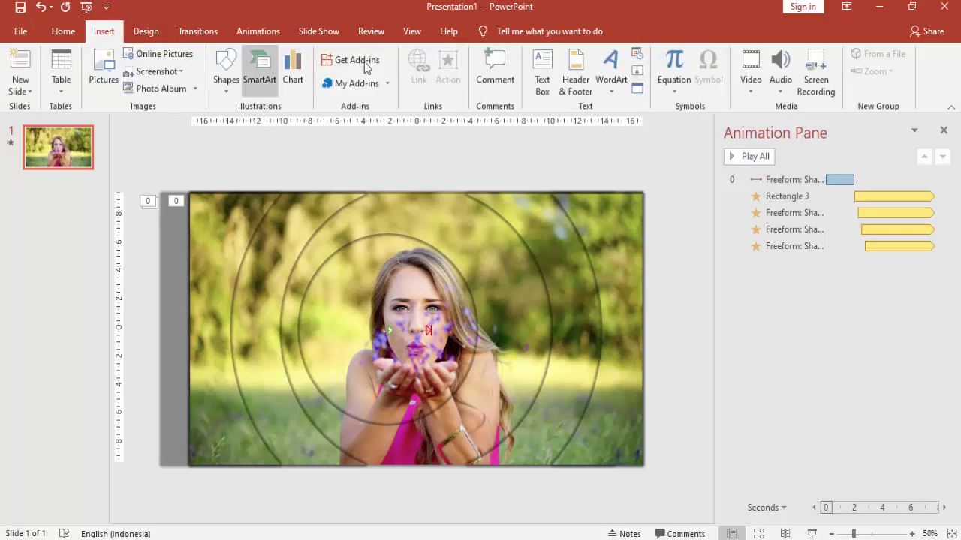
left_click(539, 73)
left_click(348, 147)
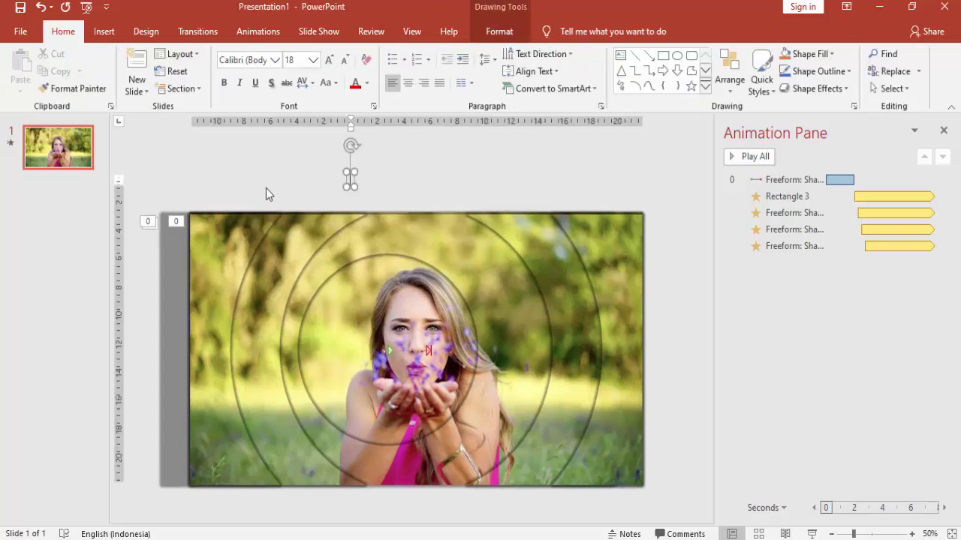
key("ctrl+v")
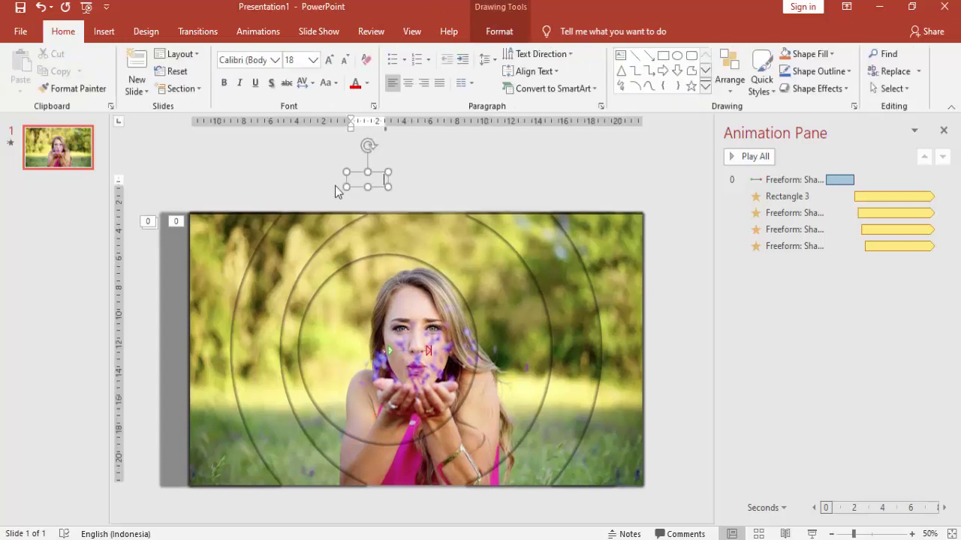
key("ctrl+z")
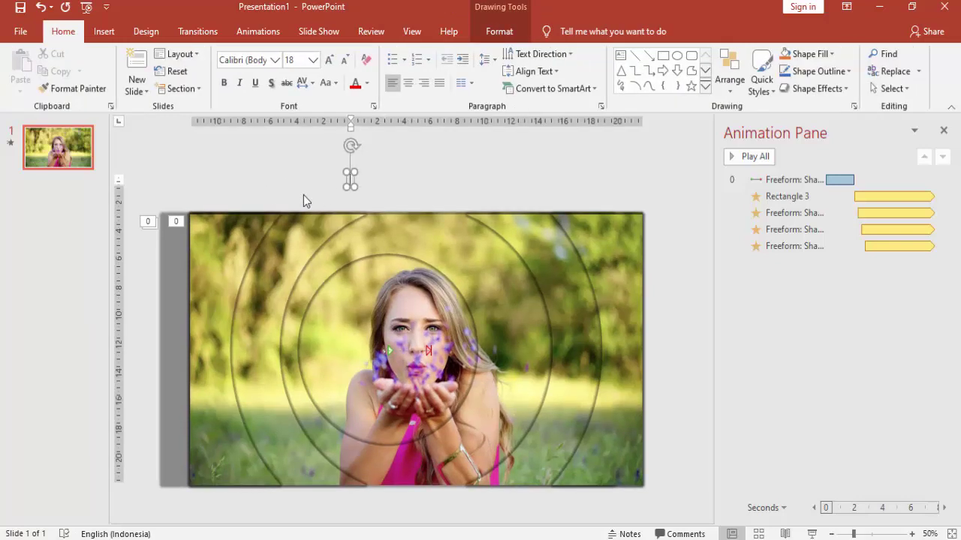
type("EFEK P")
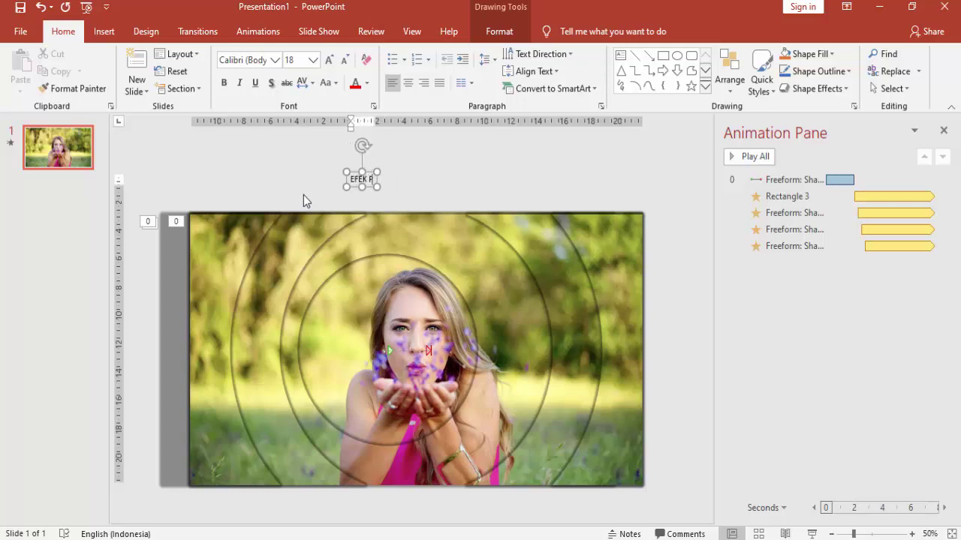
type("ARAL")
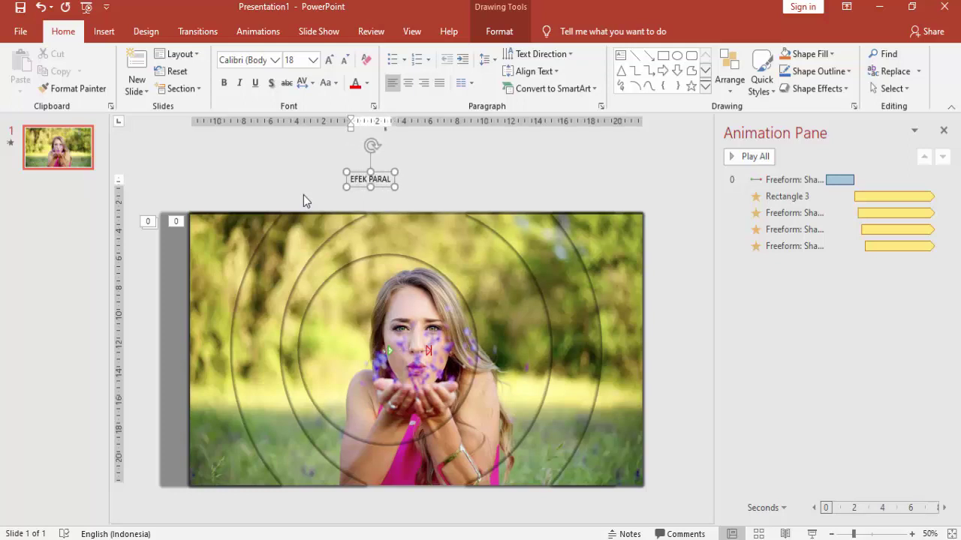
type("LAX")
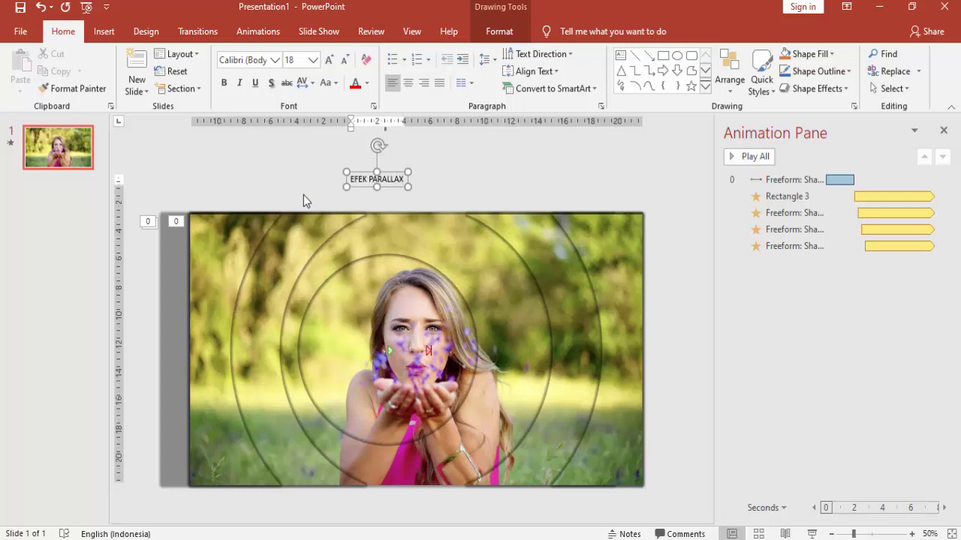
Format the title text as League Spartan, bold, 24 pt, in white.
left_click(384, 173)
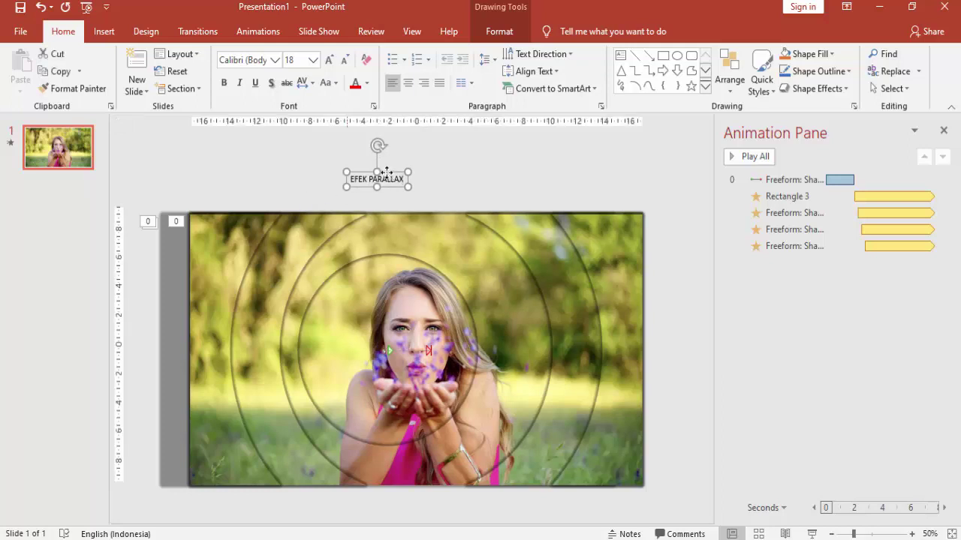
left_click(261, 64)
type("League Spart")
key("Return")
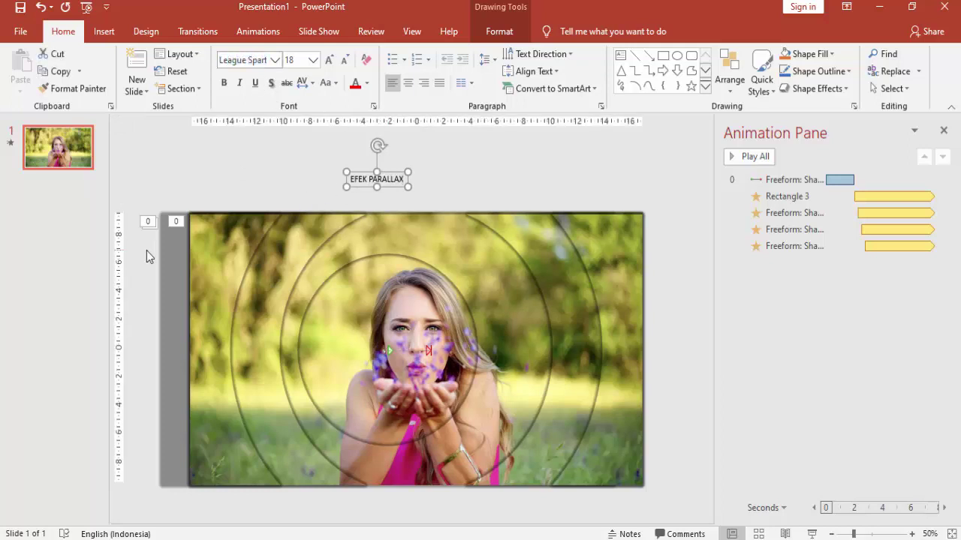
left_click(314, 62)
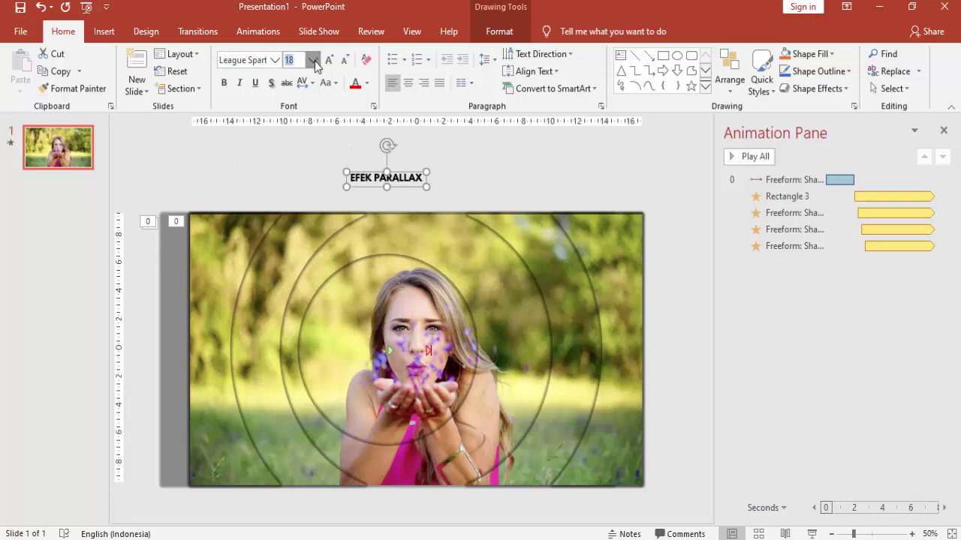
left_click(313, 60)
left_click(296, 222)
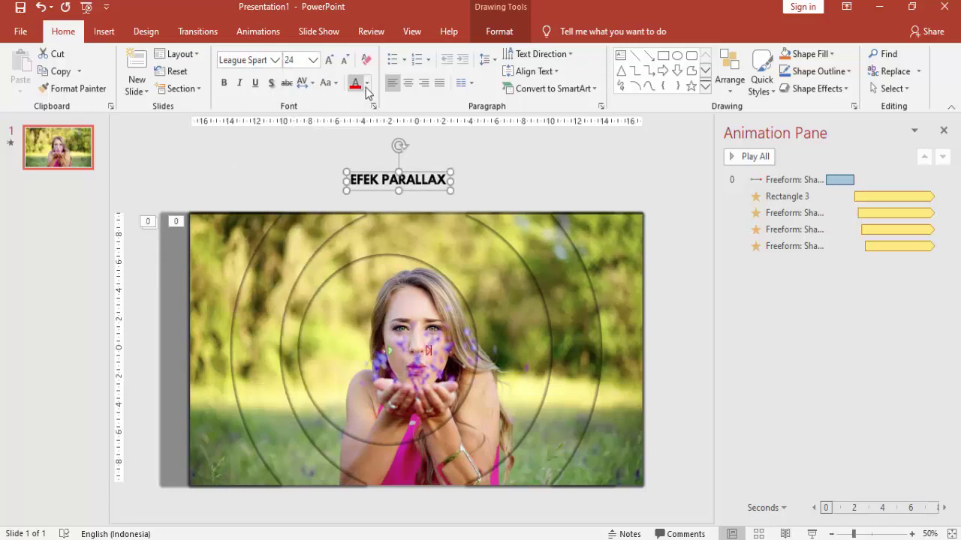
left_click(367, 83)
left_click(355, 118)
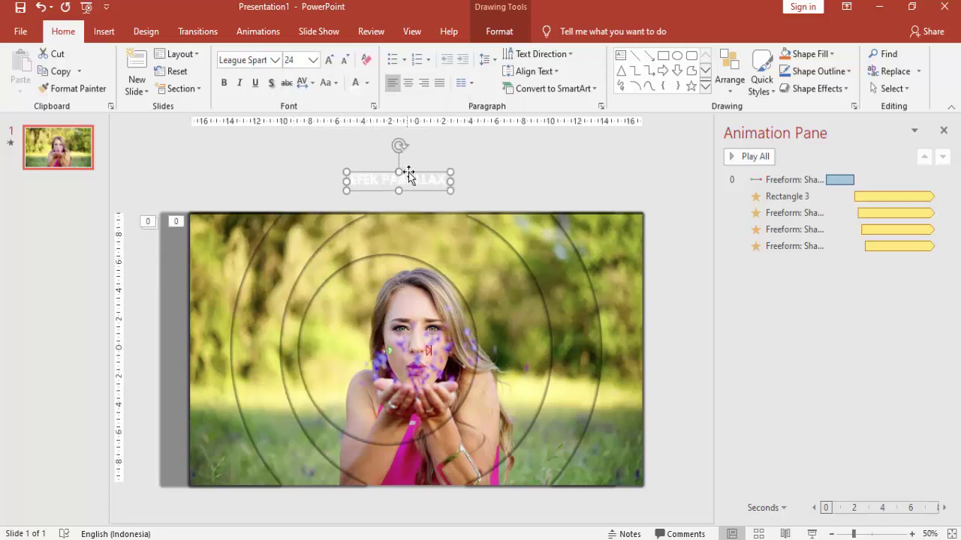
Move the EFEK PARALLAX title onto the centre of the photo.
scroll(409, 179, "down", 1)
left_click_drag(409, 178, 423, 355)
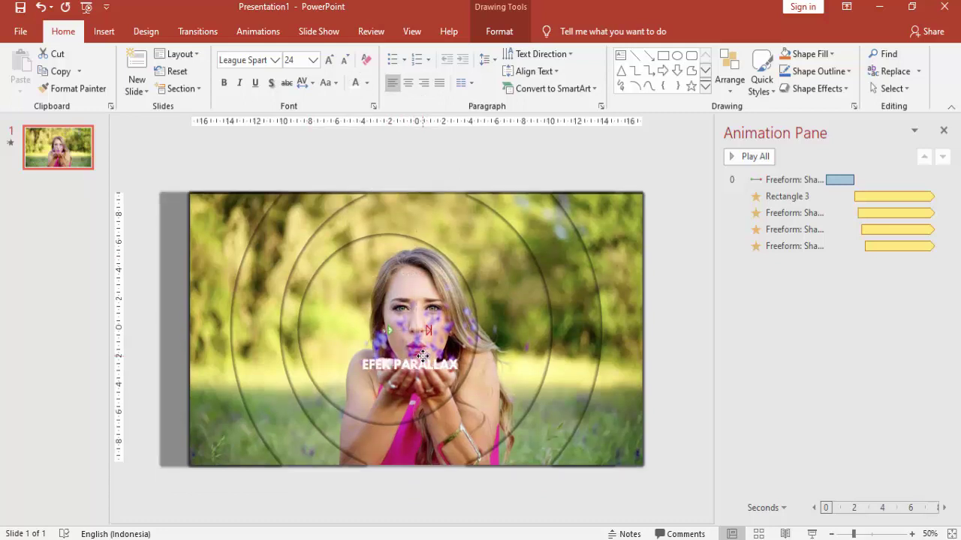
left_click_drag(422, 356, 423, 355)
scroll(474, 340, "up", 2, "ctrl")
scroll(475, 344, "up", 2, "ctrl")
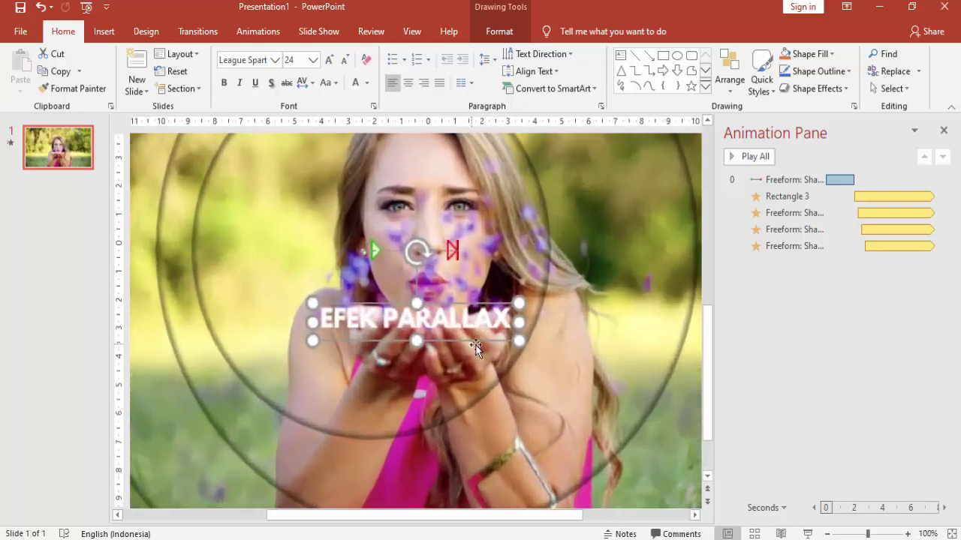
scroll(479, 330, "up", 1, "ctrl")
Duplicate the title just below it, retype it as 'POWERPOINT', and set it to 40 pt.
left_click_drag(475, 301, 439, 340)
triple_click(331, 354)
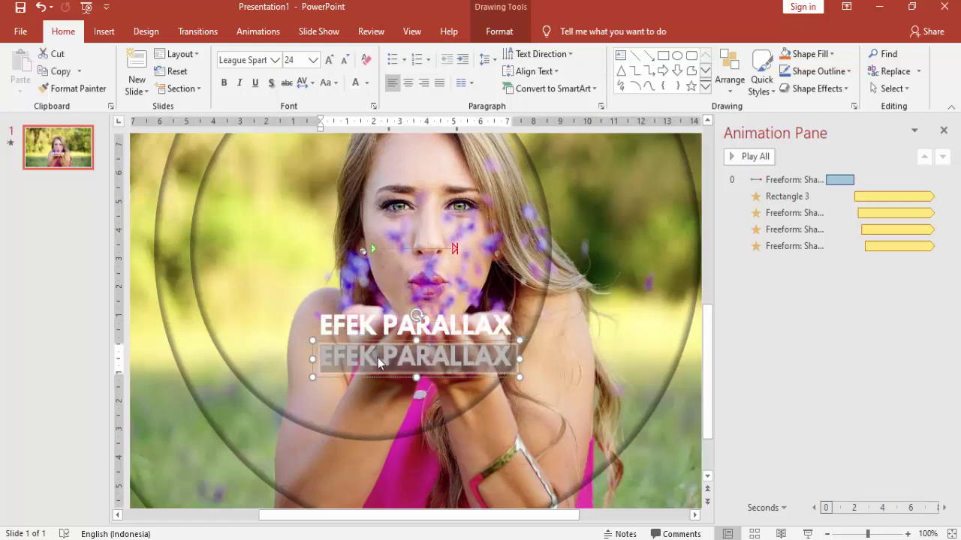
type("POWERPOI")
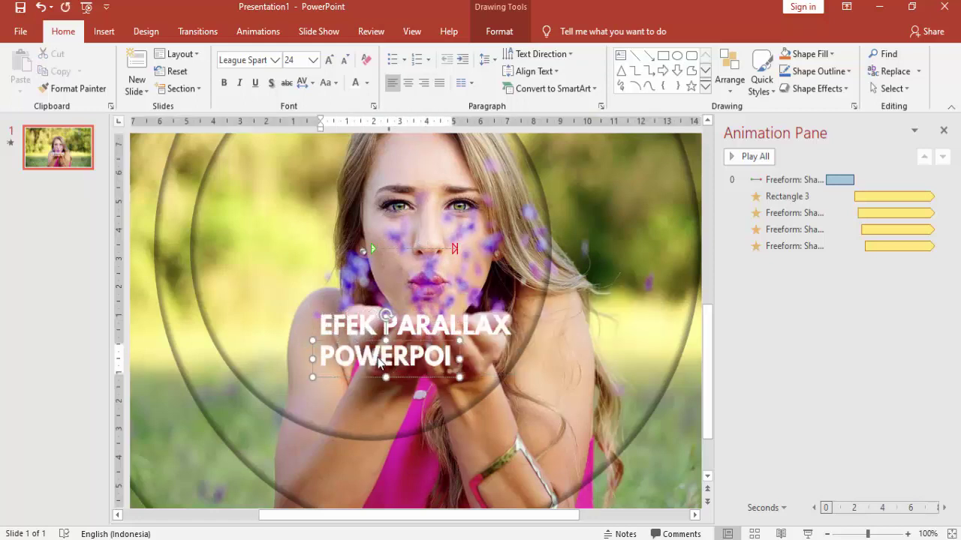
type("NT")
left_click(421, 338)
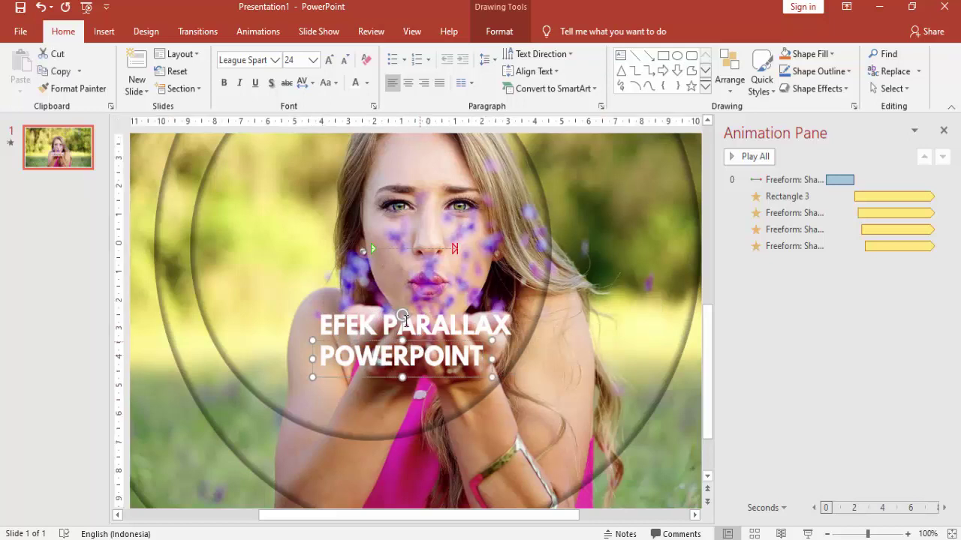
left_click(312, 60)
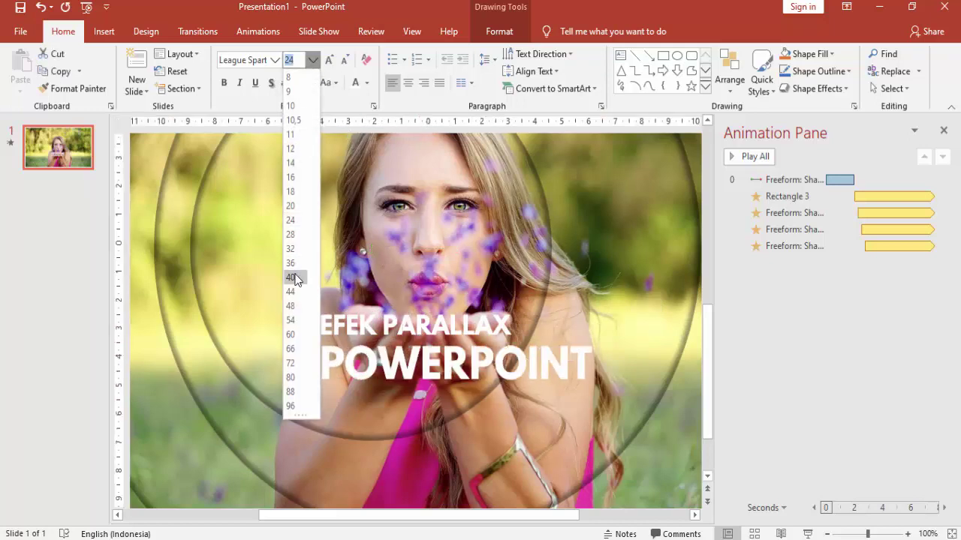
left_click(295, 278)
Position the POWERPOINT line under the title and centre-align its text.
left_click_drag(480, 345, 440, 343)
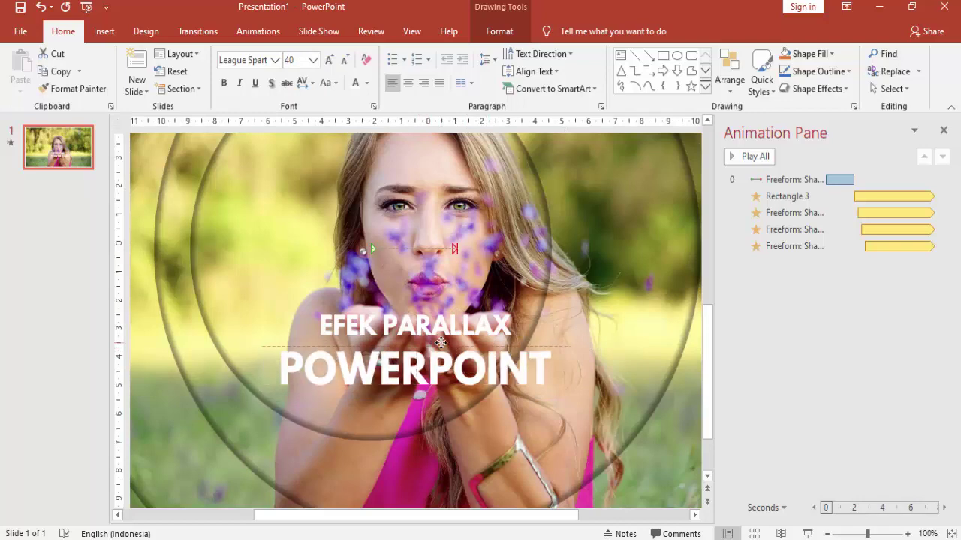
left_click(407, 82)
left_click(448, 330)
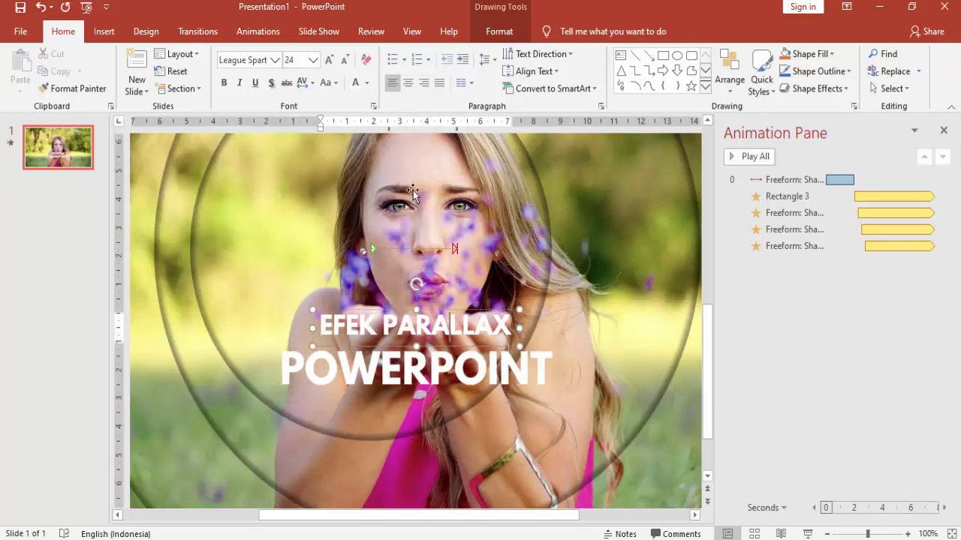
scroll(470, 304, "down", 1, "ctrl")
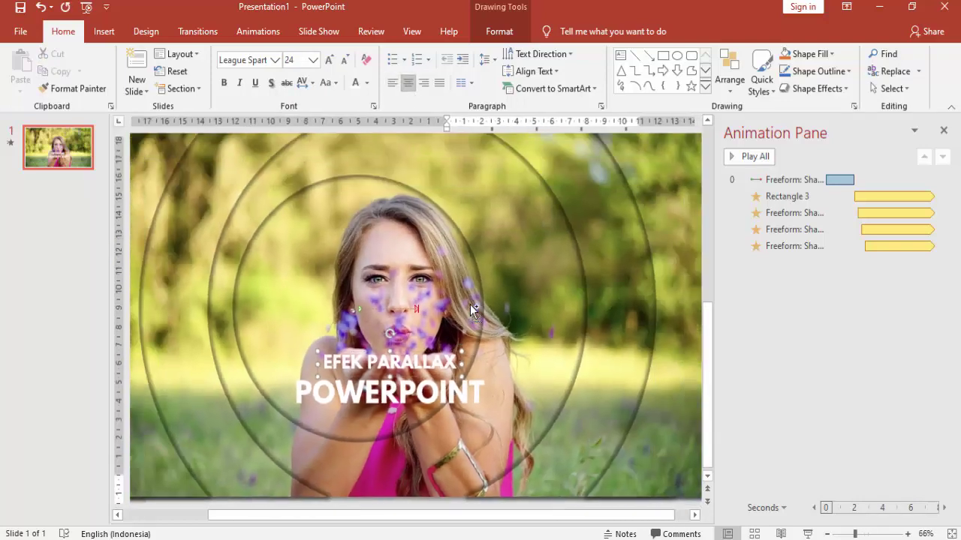
scroll(470, 304, "down", 2, "ctrl")
scroll(451, 345, "down", 2, "ctrl")
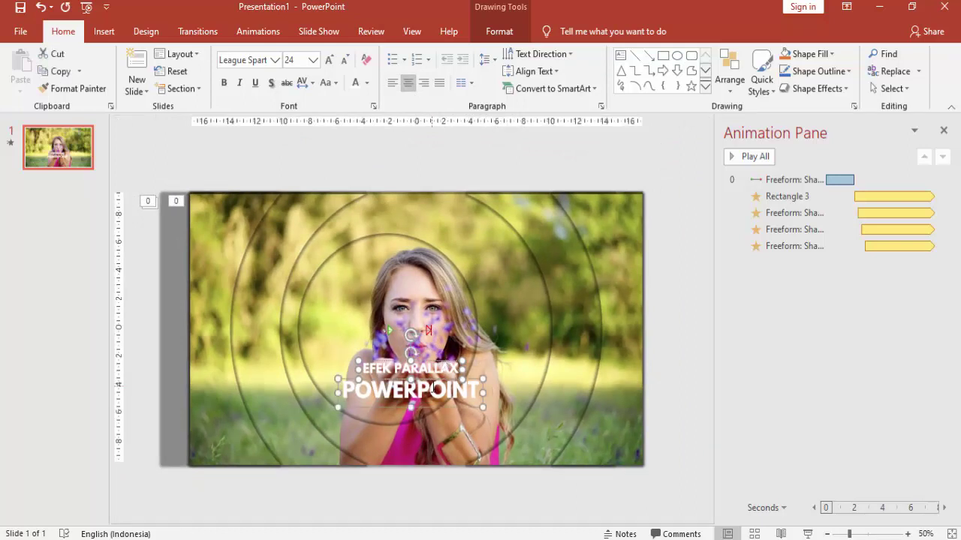
Nudge both title boxes slightly and select them in the Selection Pane.
left_click(437, 379, "shift")
mouse_move(438, 379)
left_mouse_down()
mouse_move(429, 373)
mouse_move(432, 382)
left_mouse_up()
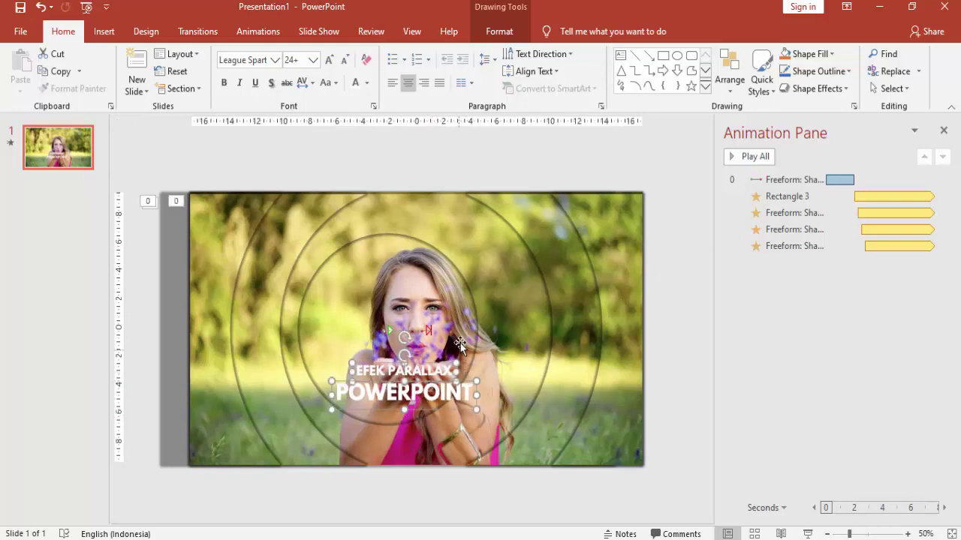
left_click(734, 90)
left_click(751, 325)
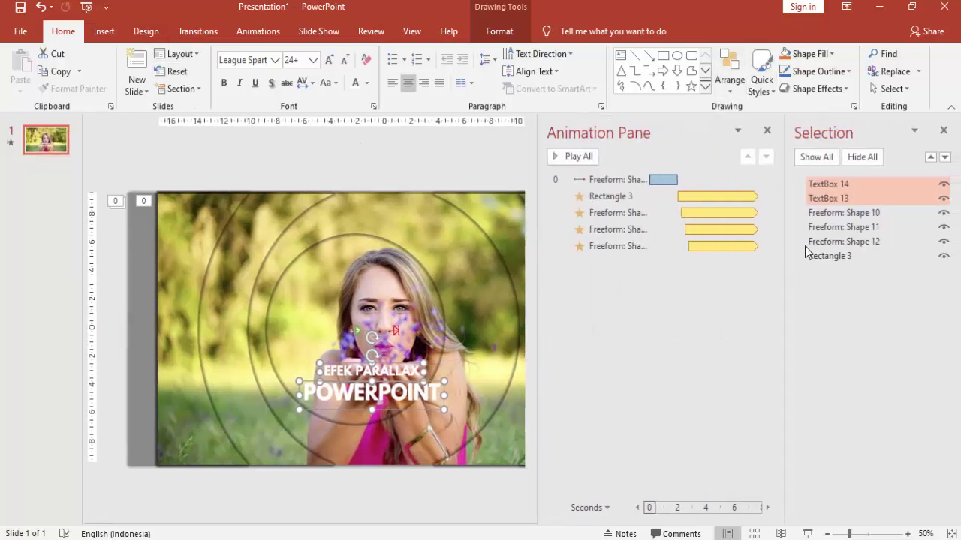
left_click(829, 198, "ctrl")
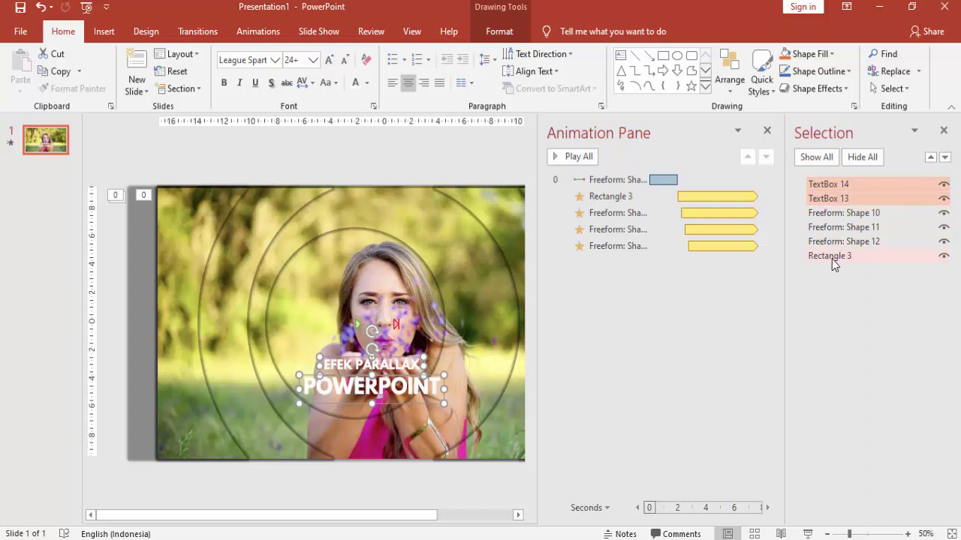
Send both titles back three layers behind the ring shapes, then reselect EFEK PARALLAX.
left_click(945, 158)
left_click(945, 158)
left_click(945, 157)
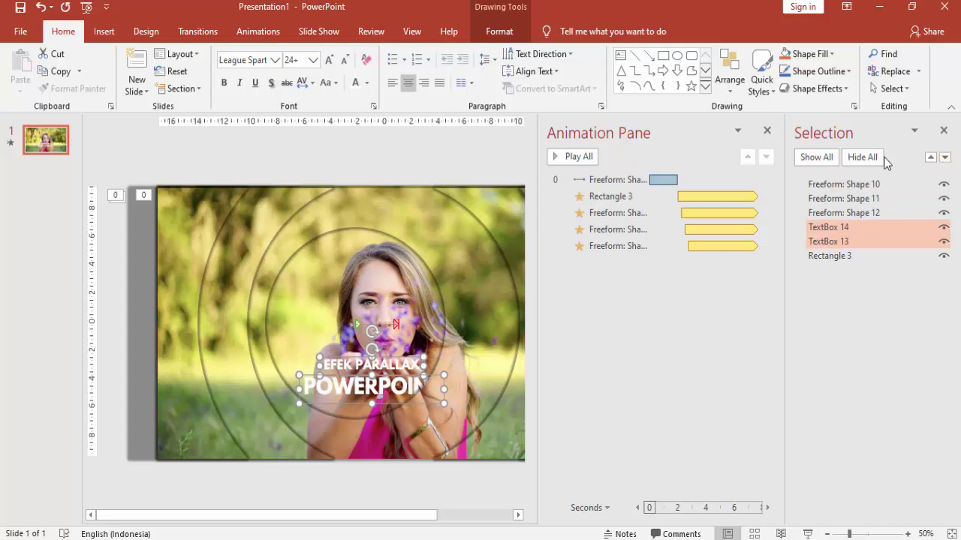
left_click(945, 133)
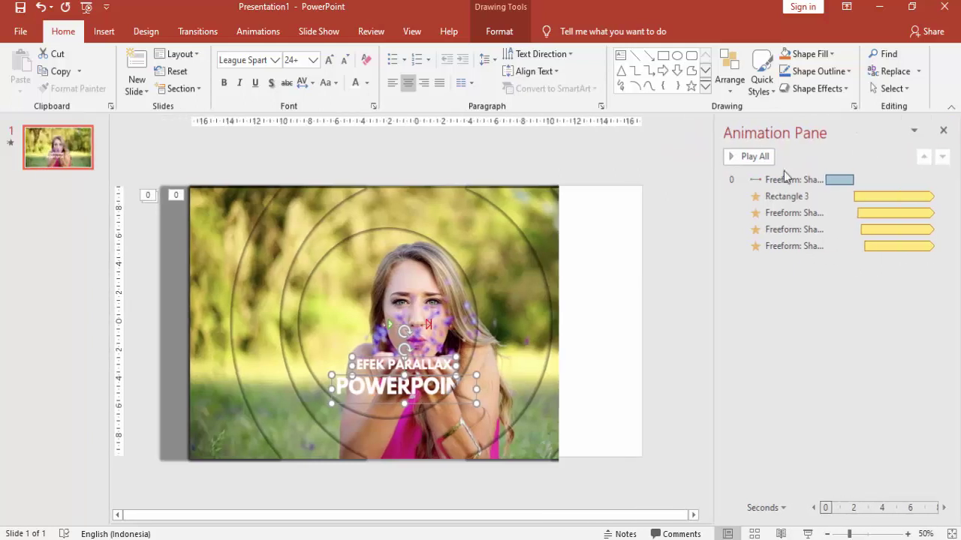
left_click(686, 163)
left_click(455, 366)
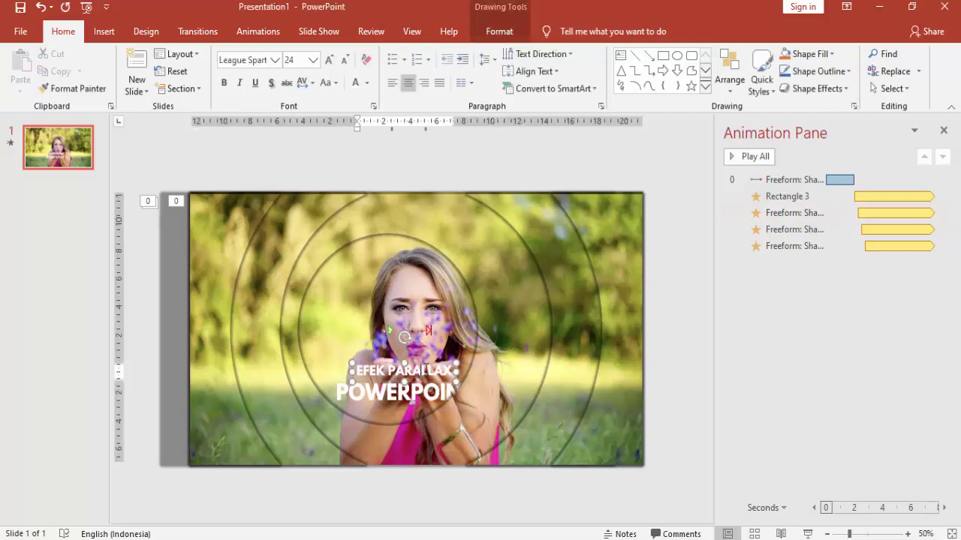
right_click(425, 368)
Give the EFEK PARALLAX text an Offset: Bottom shadow preset.
left_click(475, 335)
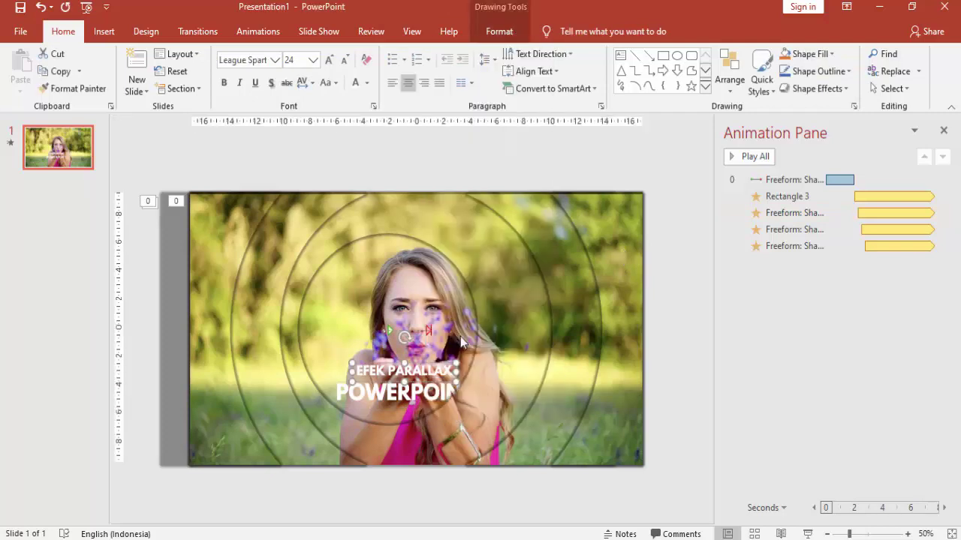
left_click(944, 132)
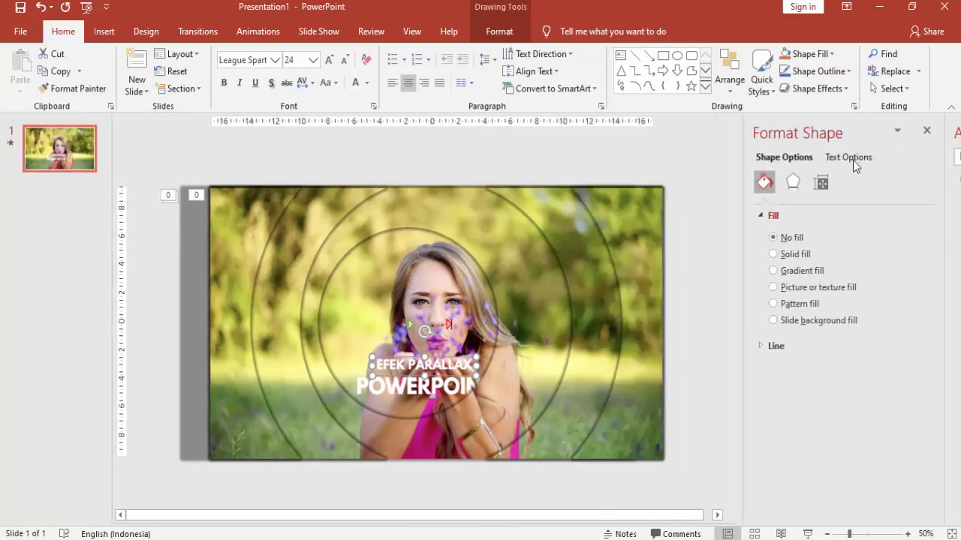
left_click(841, 182)
left_click(861, 159)
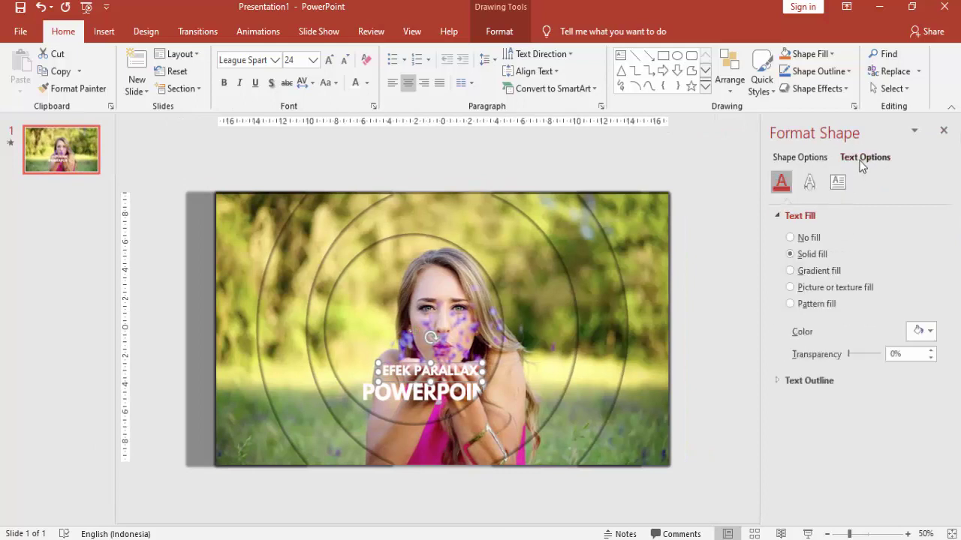
left_click(817, 190)
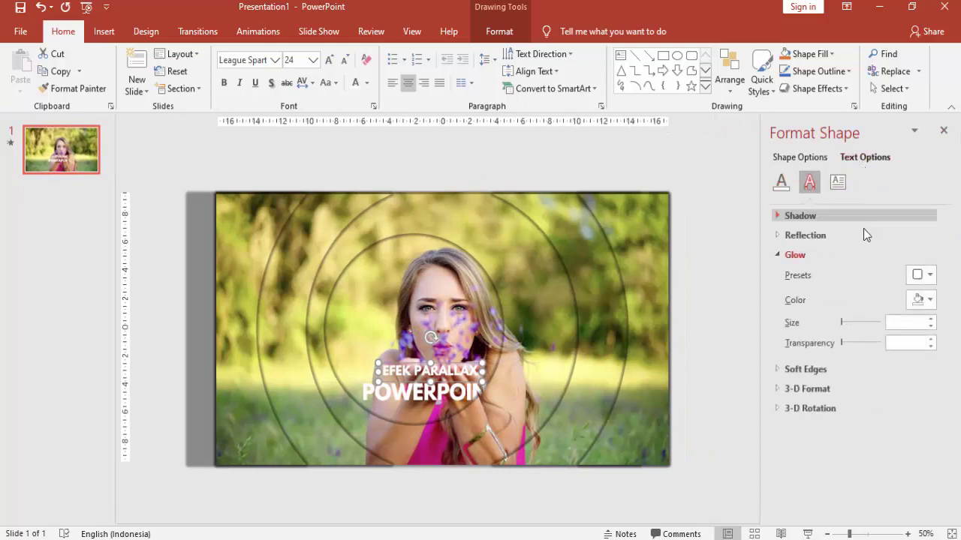
left_click(777, 255)
left_click(782, 216)
left_click(917, 237)
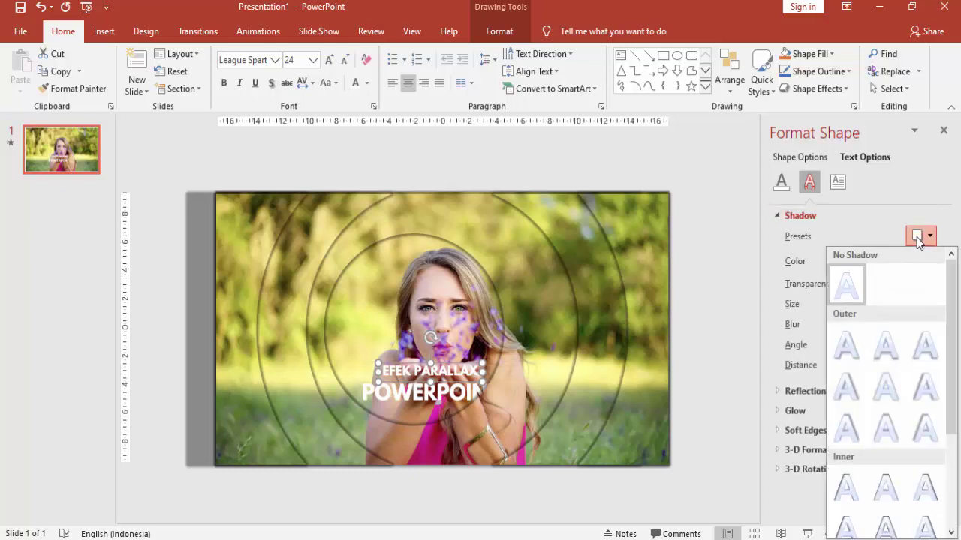
left_click(889, 352)
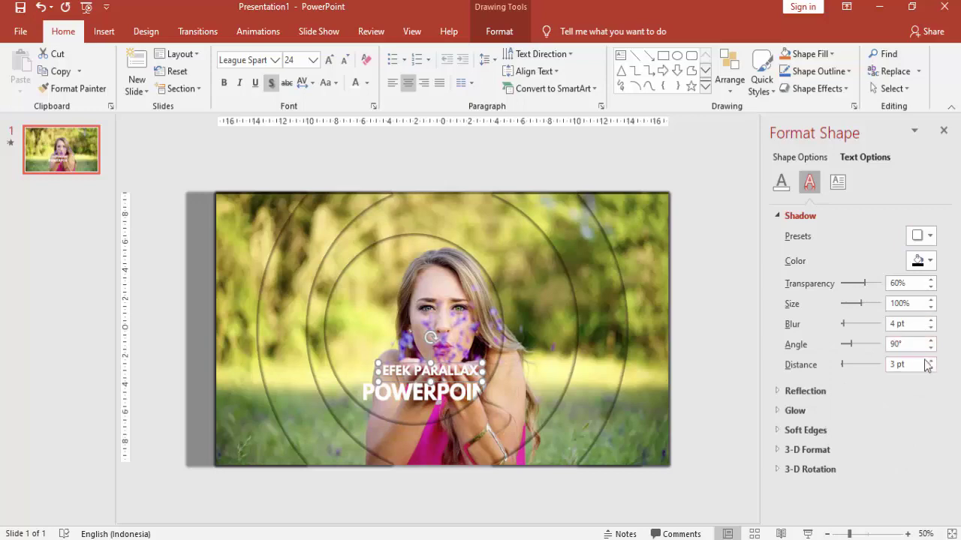
left_click(654, 357)
Apply the Offset: Bottom text shadow to POWERPOINT and raise its distance to 6 pt.
scroll(442, 410, "up", 8)
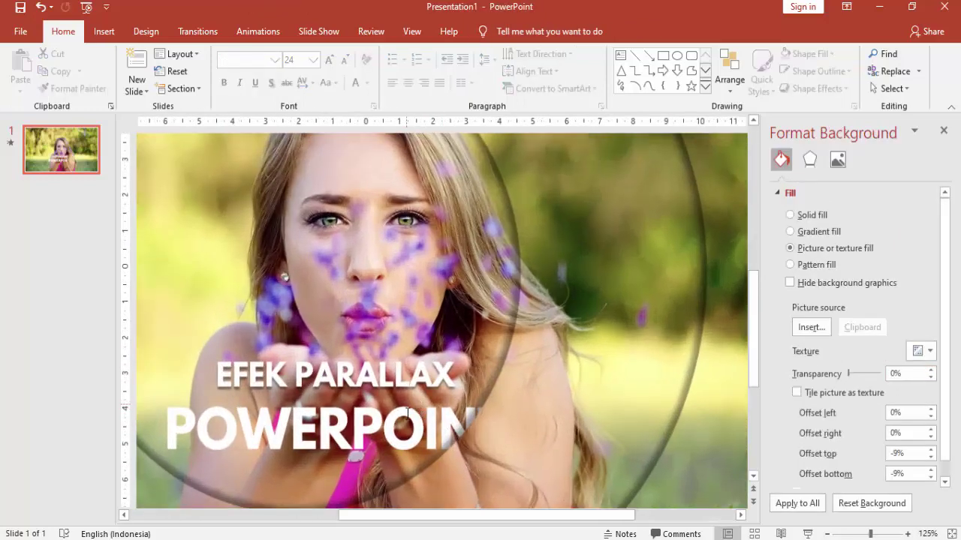
left_click(398, 405)
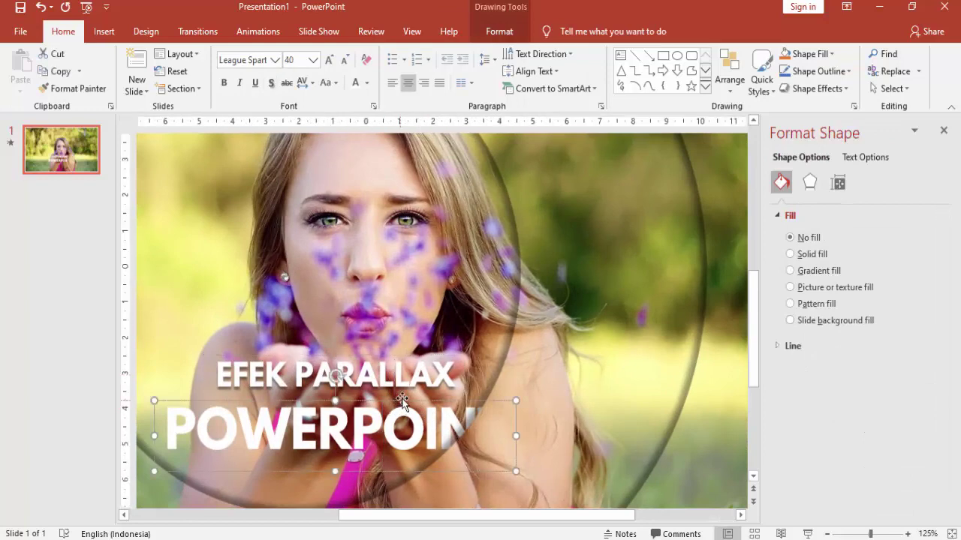
left_click(867, 160)
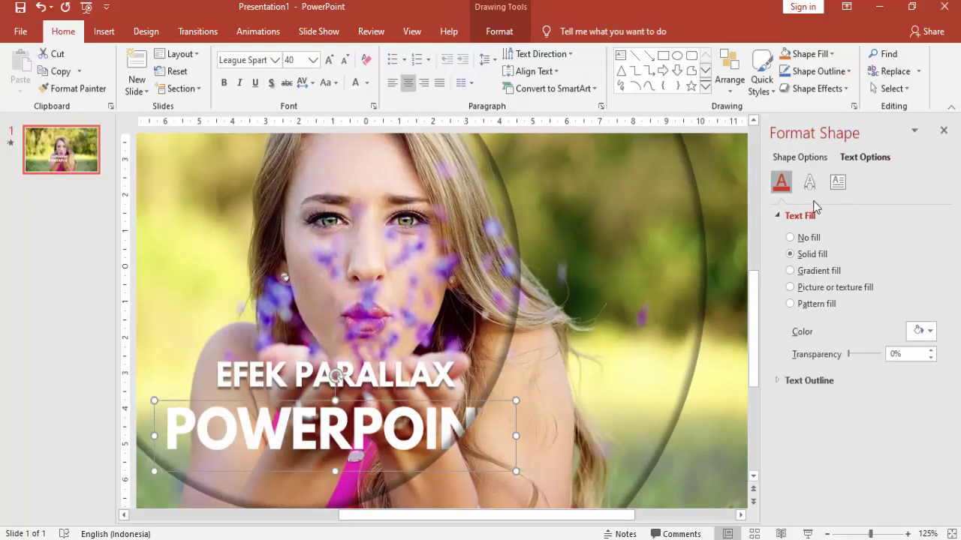
left_click(809, 183)
left_click(928, 237)
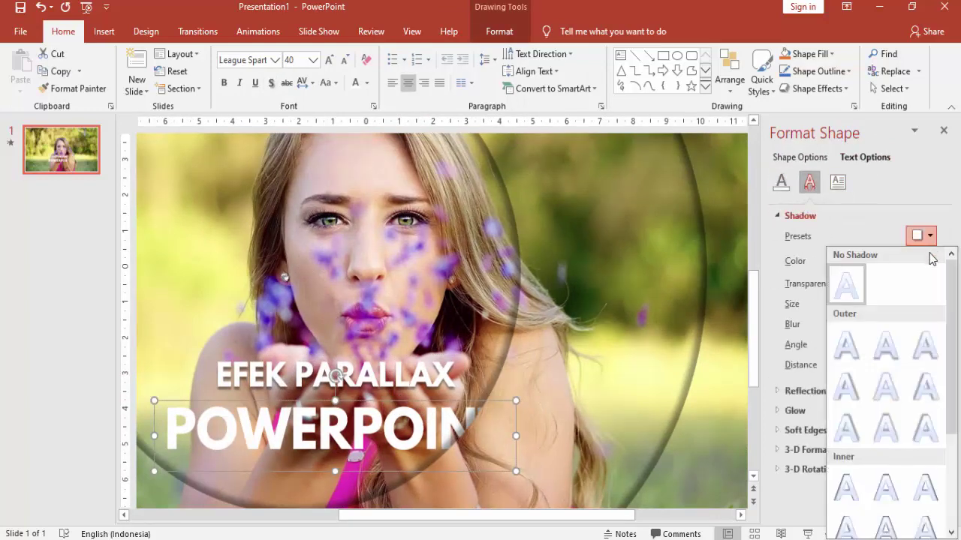
left_click(890, 354)
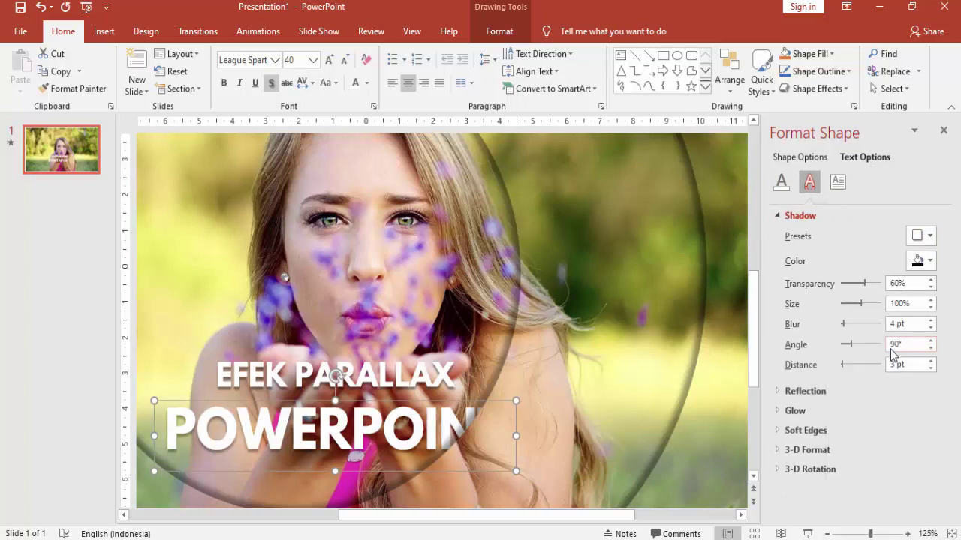
left_click(930, 361)
left_click(931, 362)
left_click(930, 362)
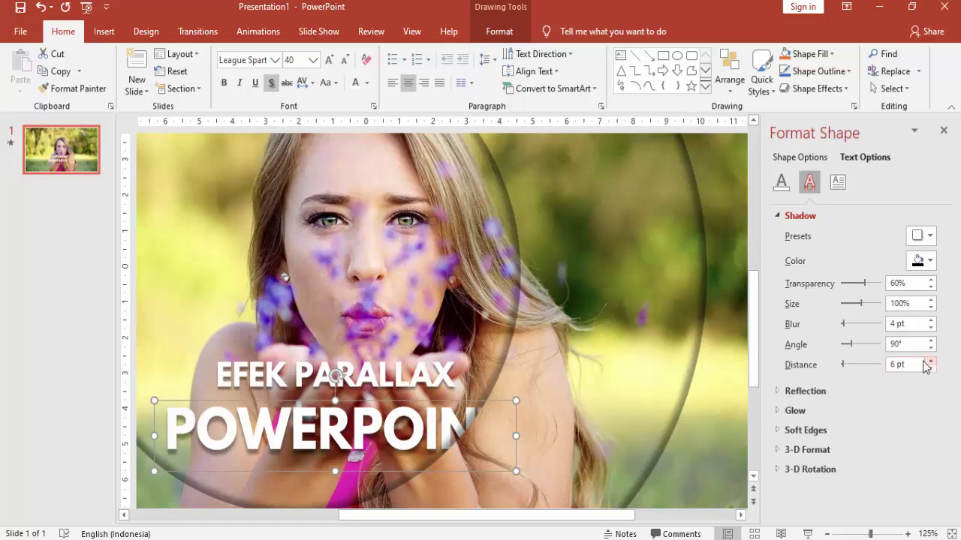
Close the Format Shape pane and reselect the EFEK PARALLAX title.
scroll(700, 285, "down", 5)
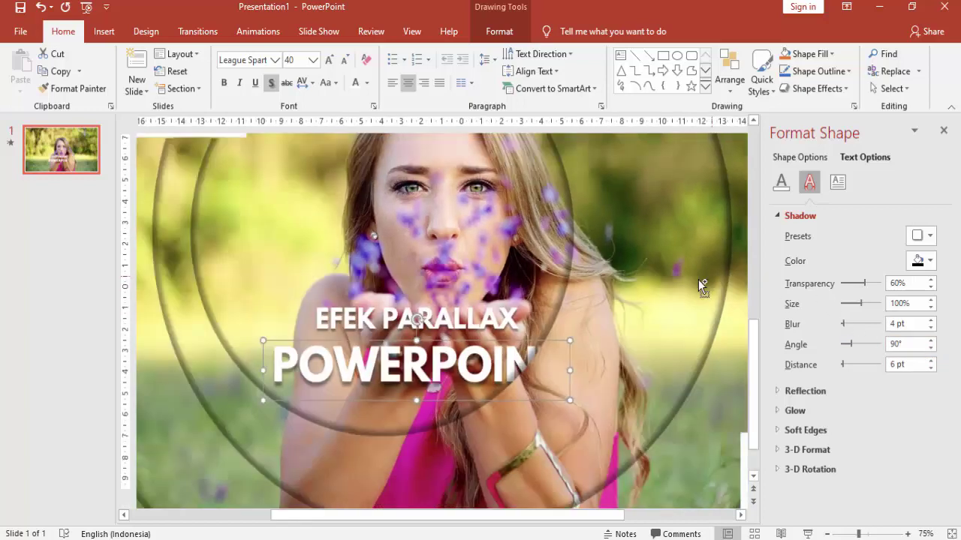
scroll(695, 279, "down", 3)
left_click(698, 271)
left_click(943, 130)
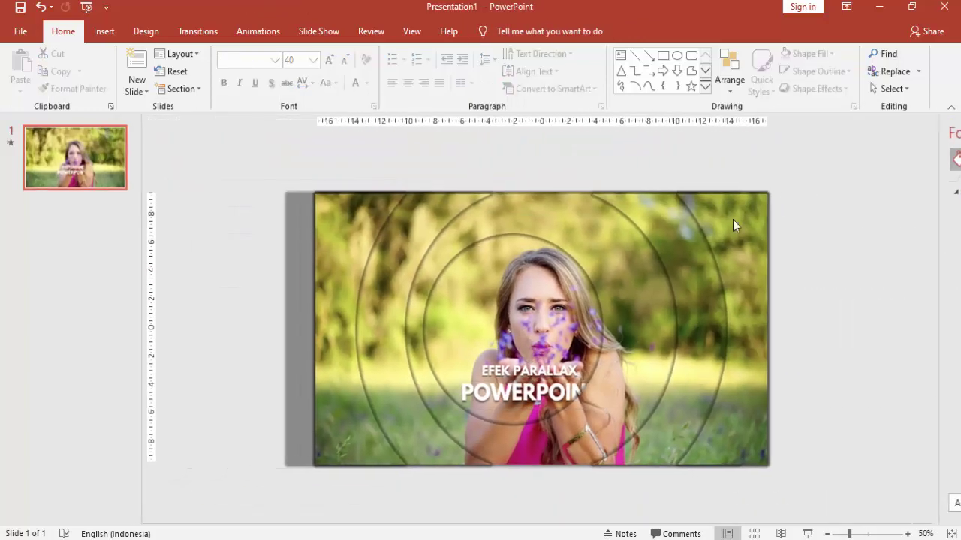
left_click(538, 366)
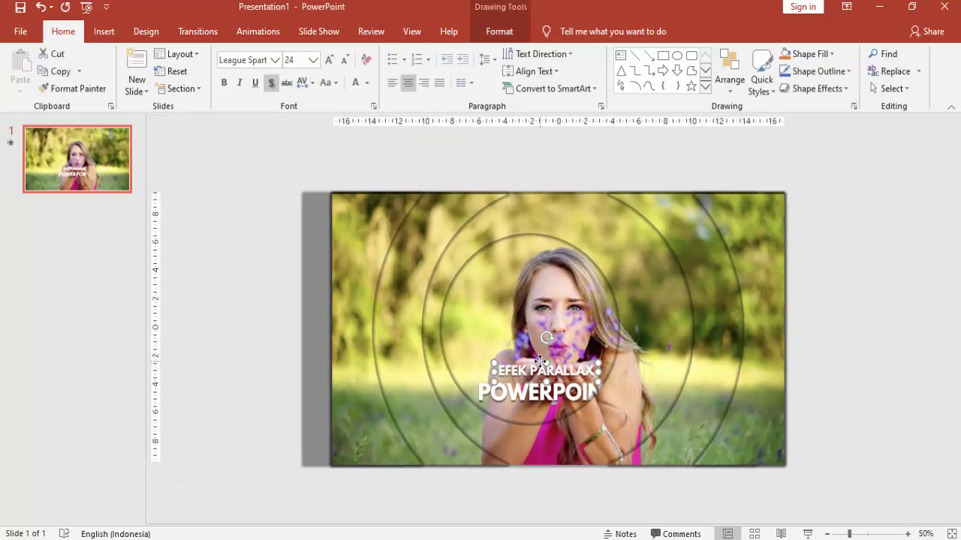
left_click(258, 32)
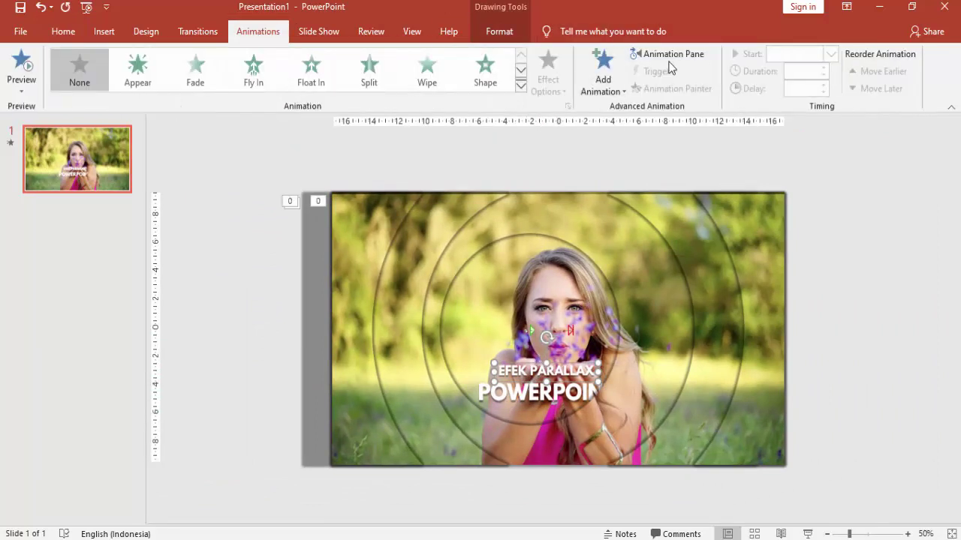
Give EFEK PARALLAX a Fly In entrance from the left, starting With Previous, and adjust its delay.
left_click(637, 56)
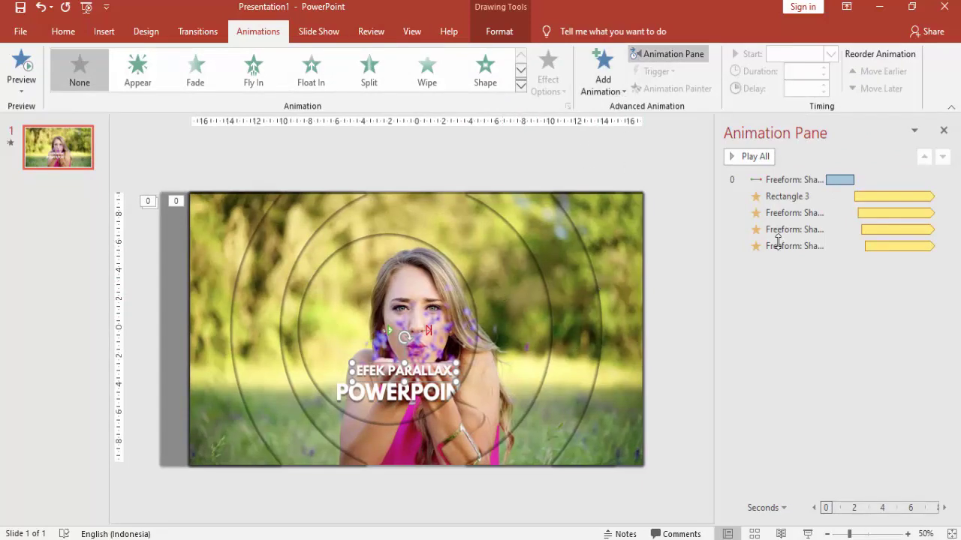
left_click(605, 83)
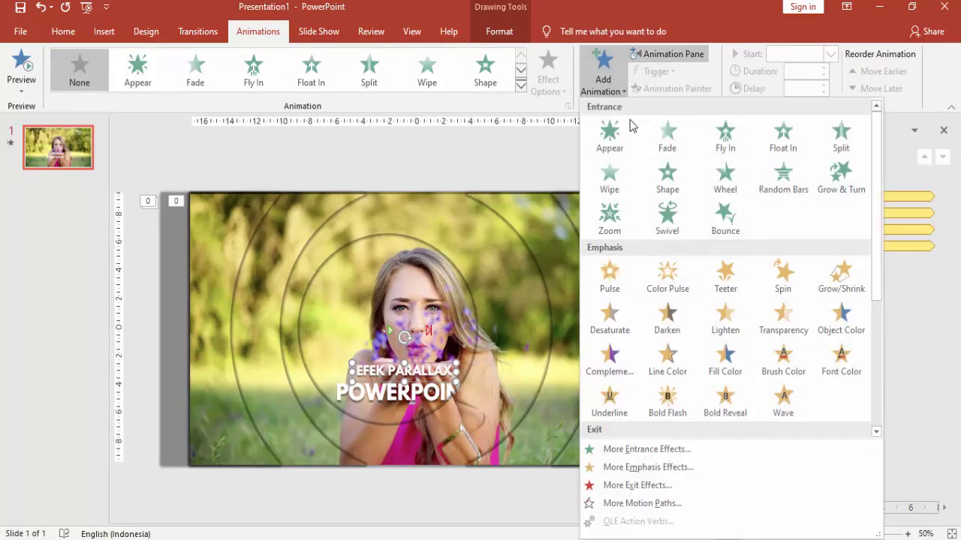
left_click(728, 139)
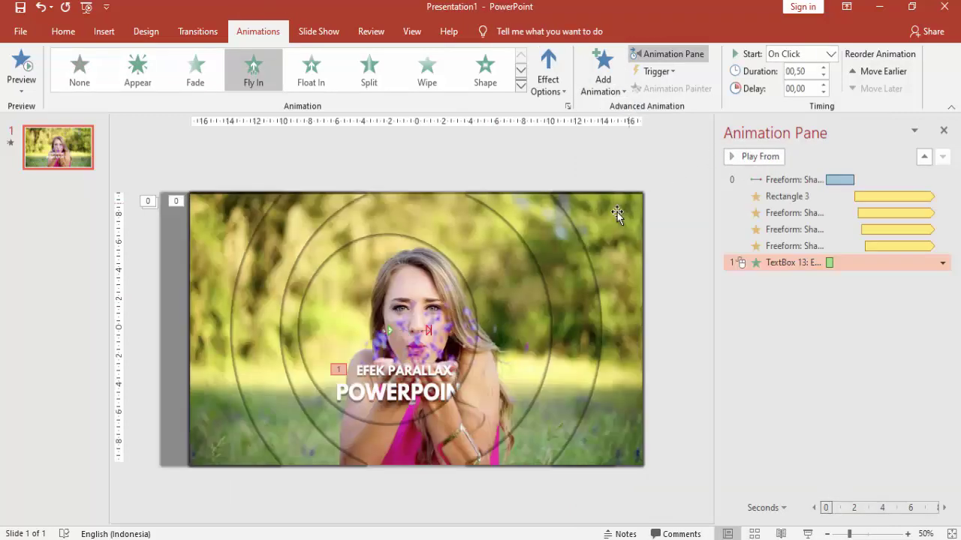
left_click(559, 60)
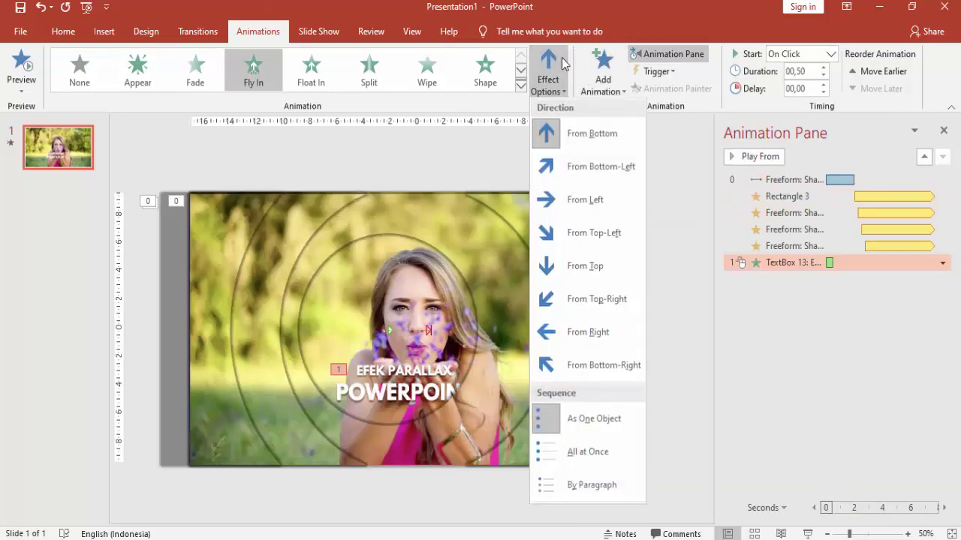
left_click(569, 202)
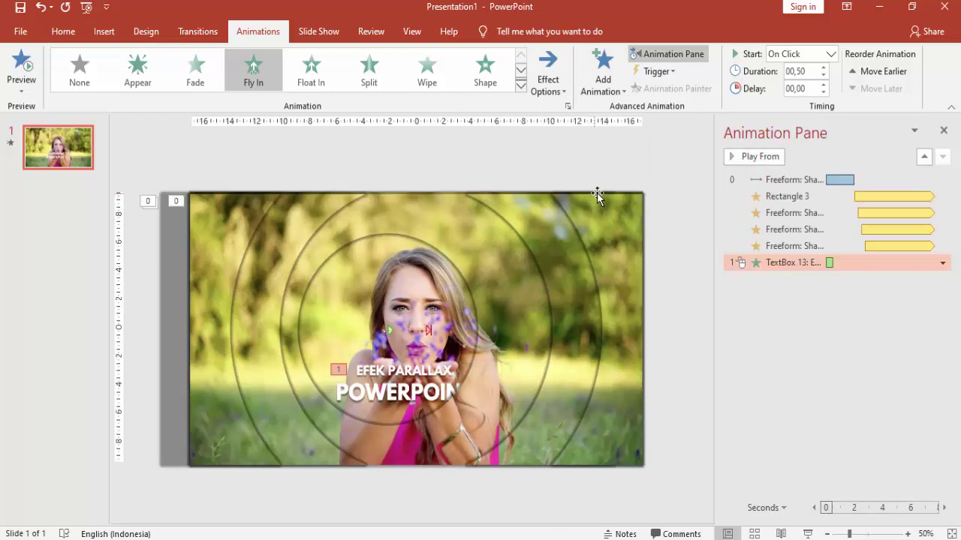
left_click(831, 54)
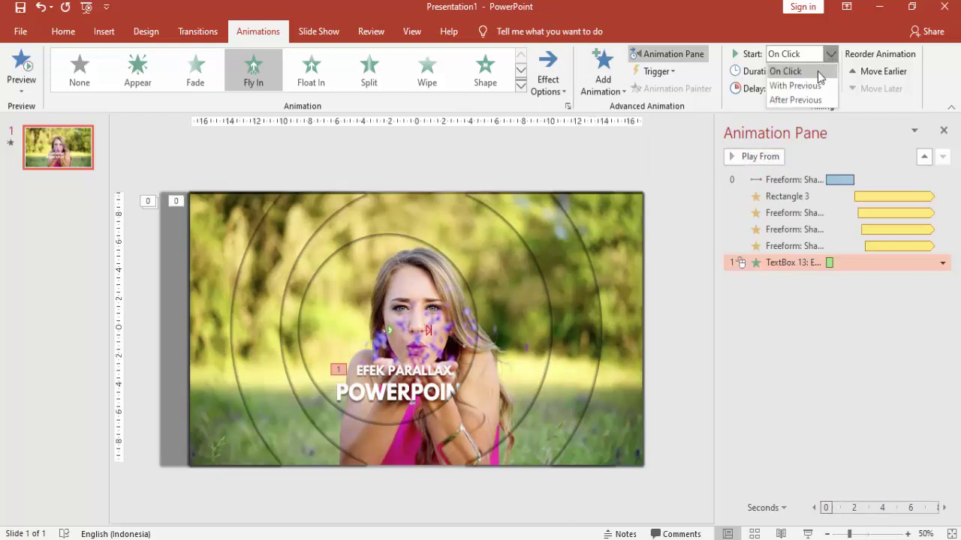
left_click(818, 71)
left_click(822, 84)
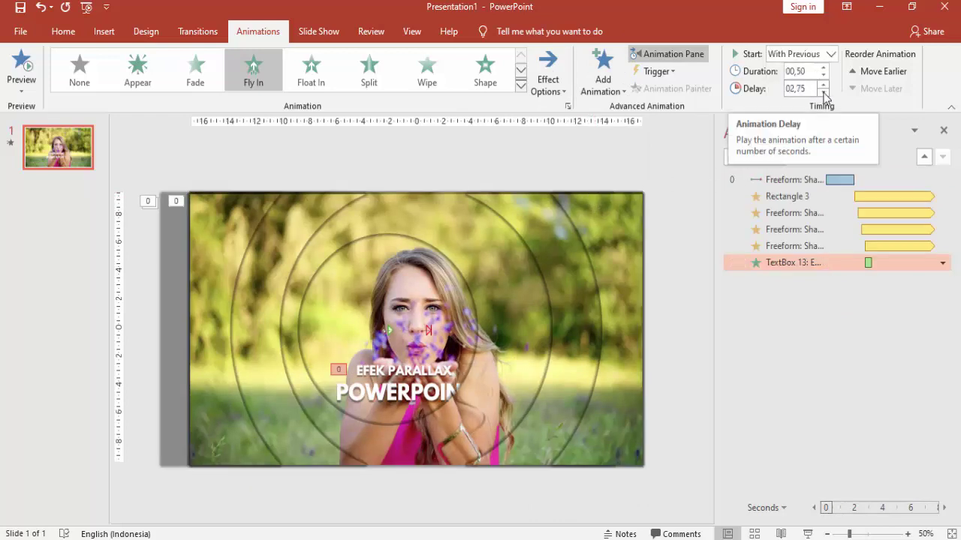
left_click(823, 93)
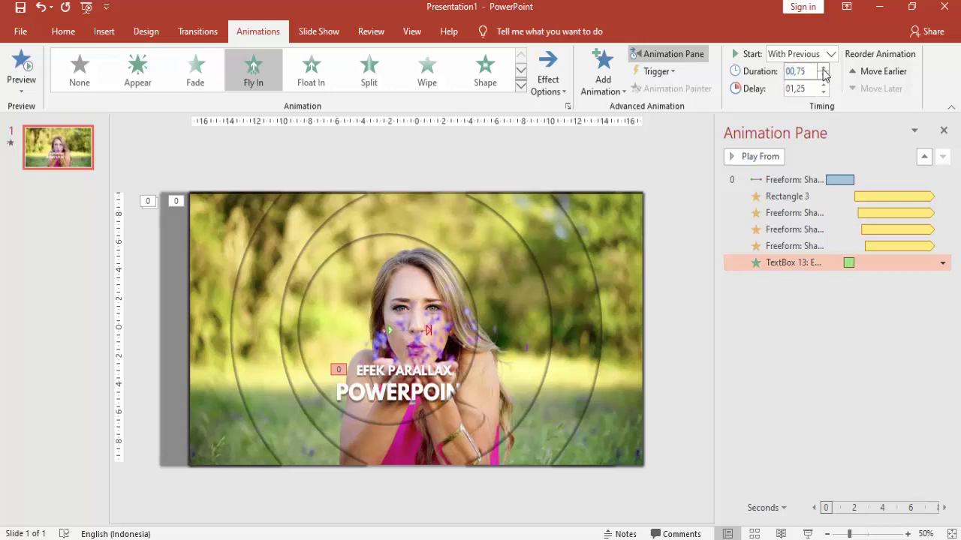
Confirm the fly-in's timing and effect settings: 1 s, 1.3 s delay, 0.59 s bounce end.
double_click(851, 263)
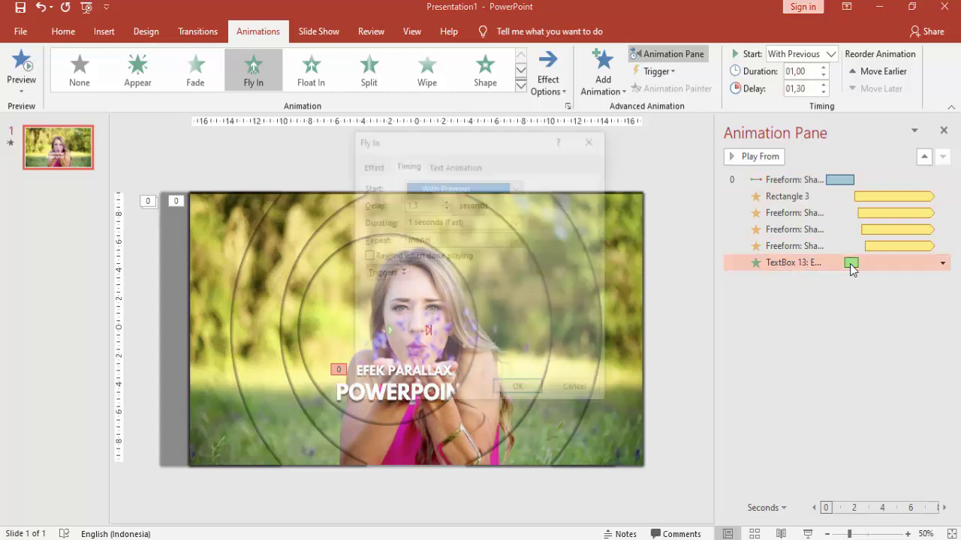
left_click(372, 165)
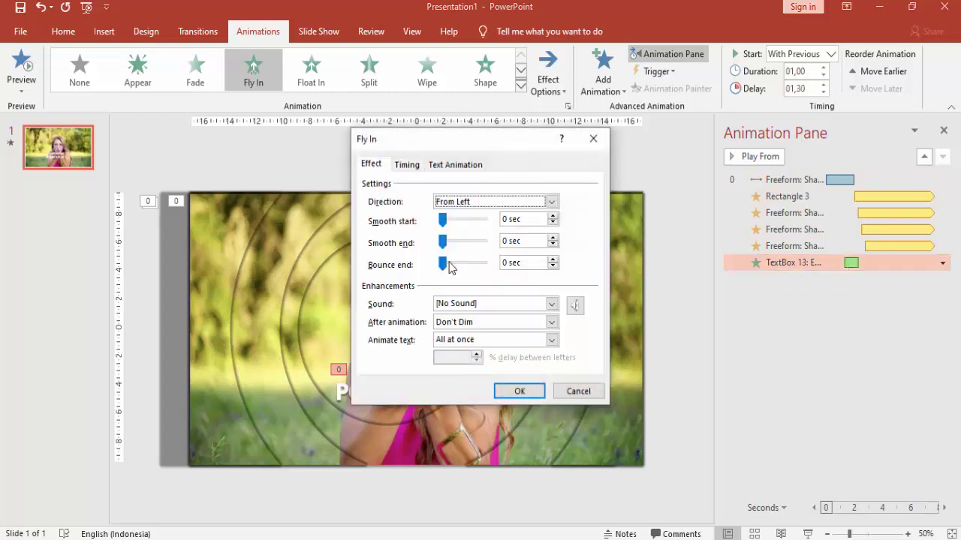
left_click(517, 392)
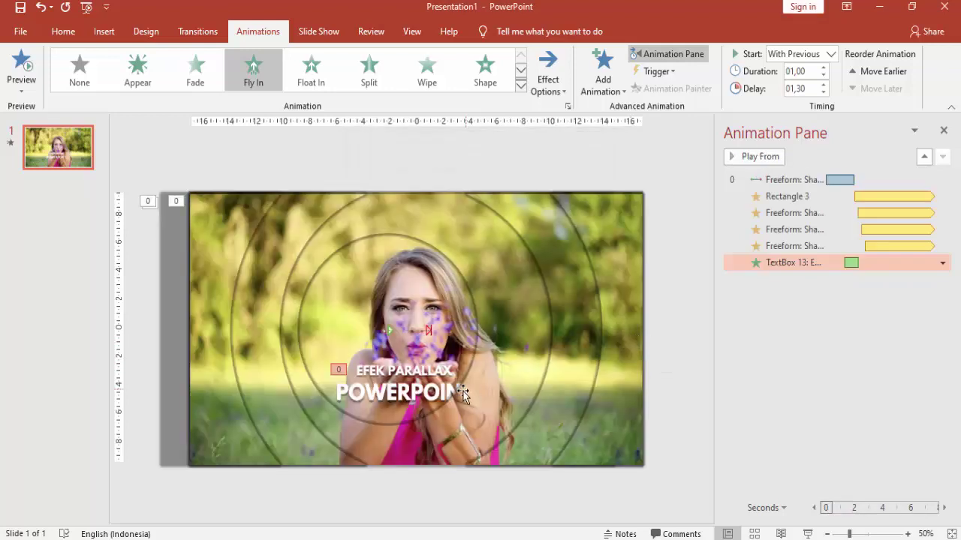
left_click(433, 390)
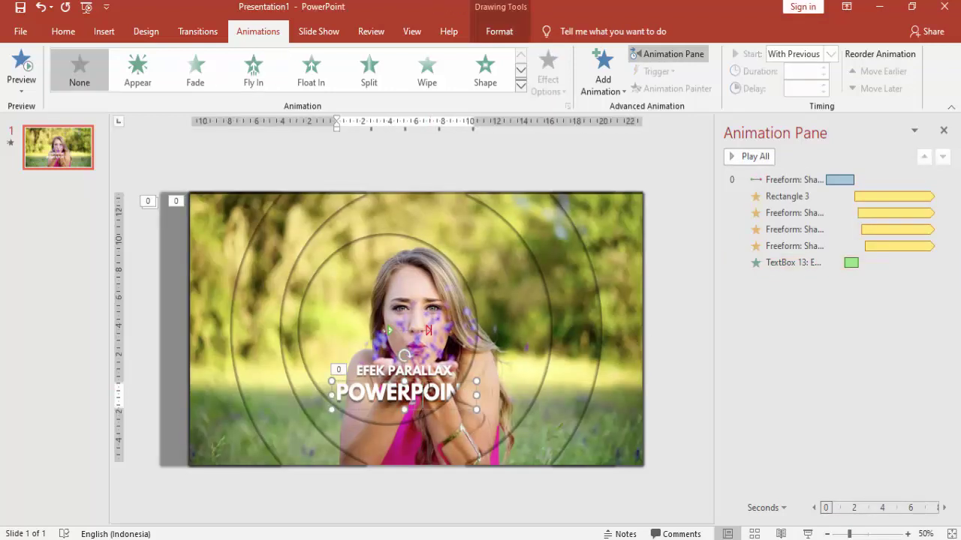
Add a Fly In from the left to POWERPOINT, With Previous, lasting 1 second.
left_click(604, 79)
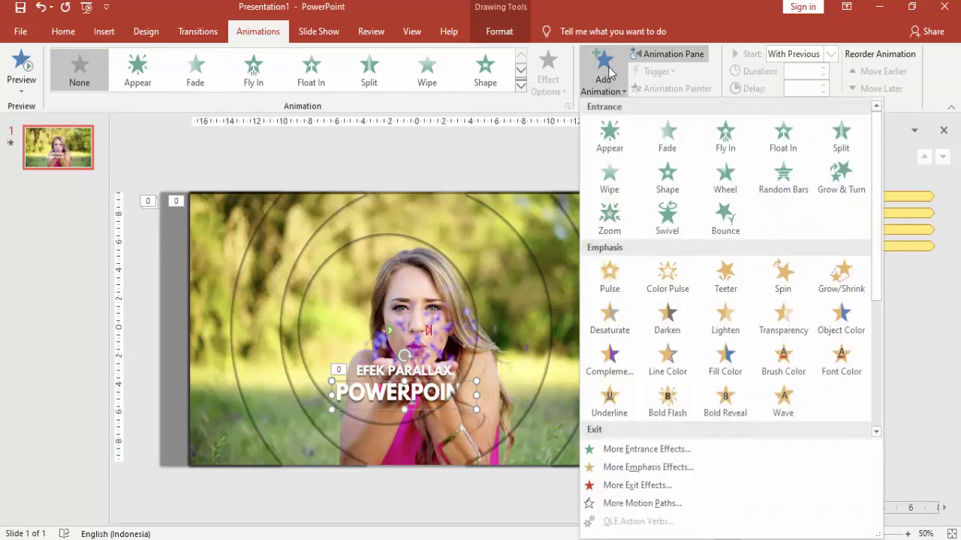
left_click(725, 139)
left_click(559, 82)
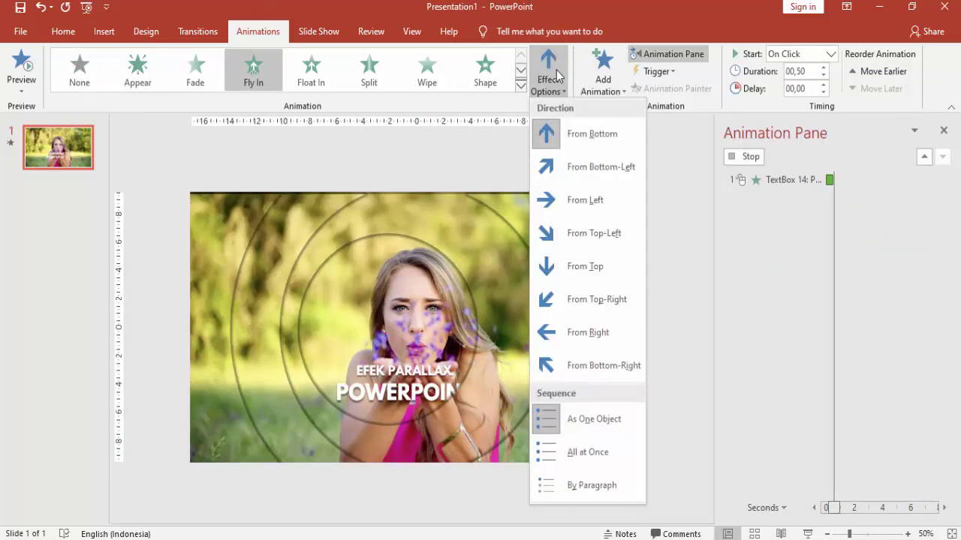
left_click(564, 206)
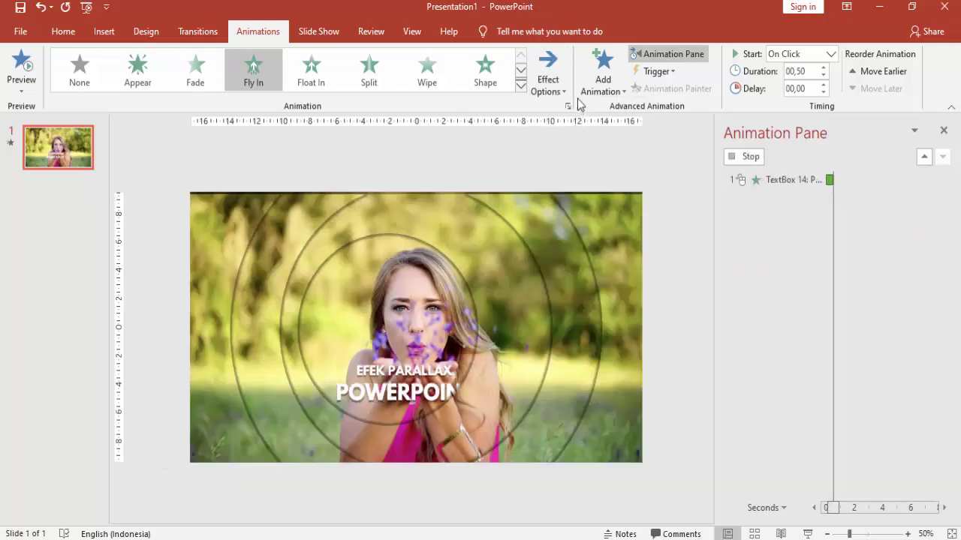
left_click(828, 55)
type("01,3")
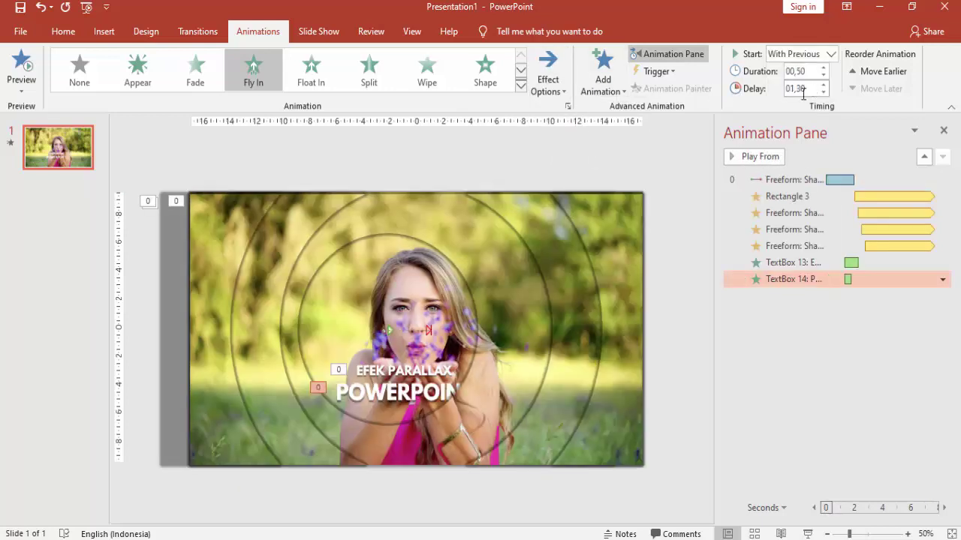
left_click(824, 69)
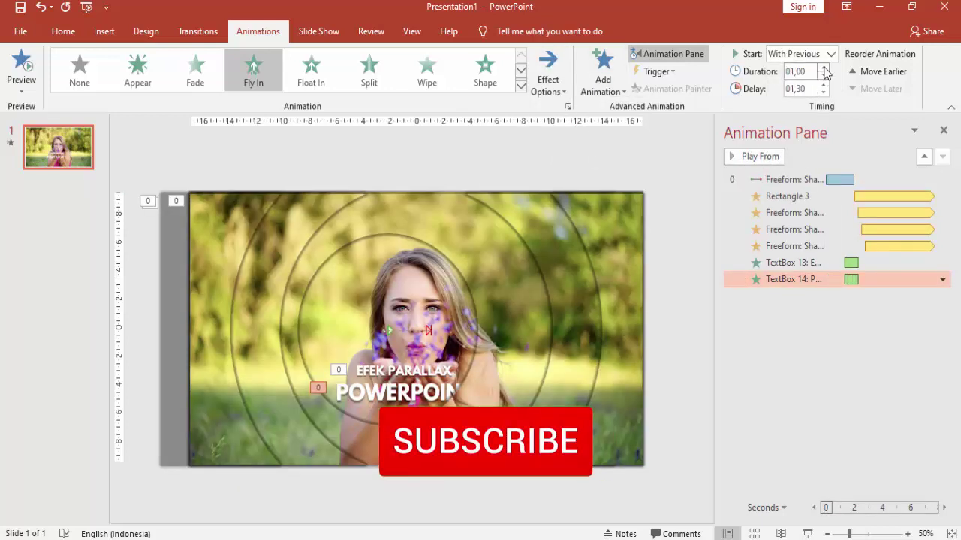
Set the POWERPOINT fly-in's bounce end to 0.55 s, then play the slide show.
double_click(852, 280)
left_click(370, 163)
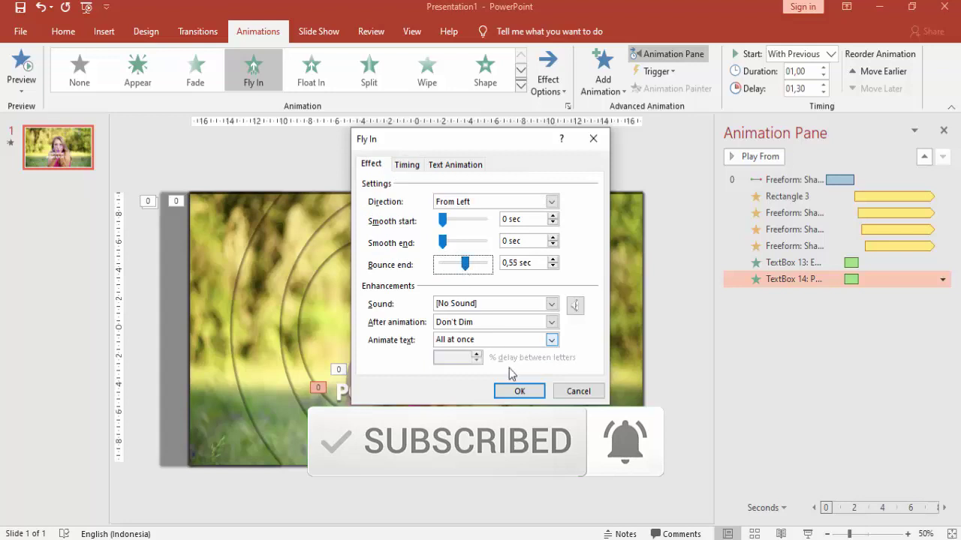
left_click(536, 396)
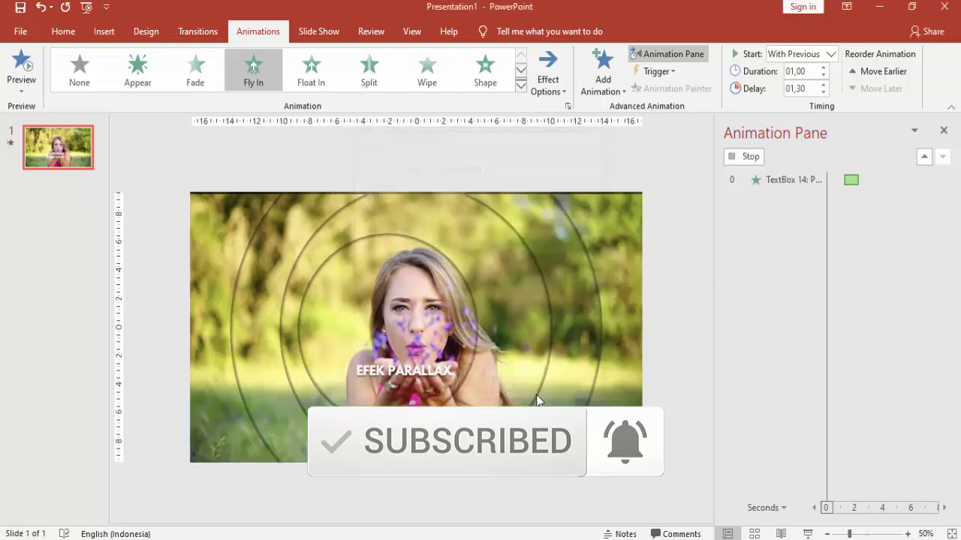
left_click(744, 155)
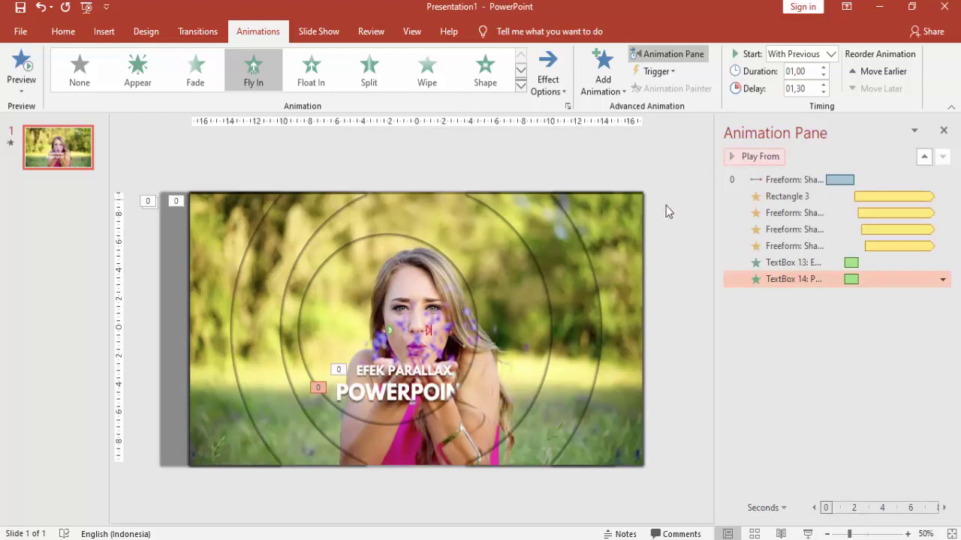
left_click(807, 533)
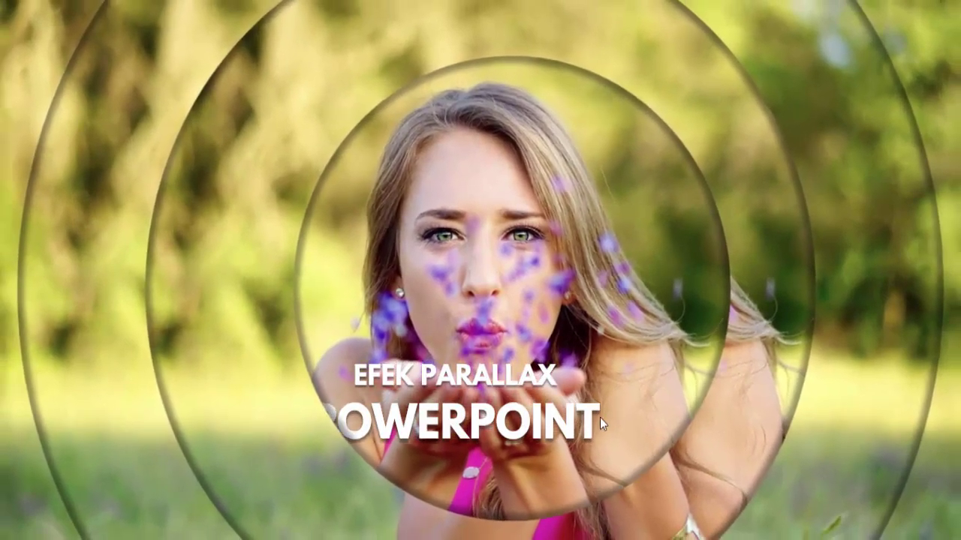
Exit the slide show, select both title boxes, and preview animations from the first effect.
key("Escape")
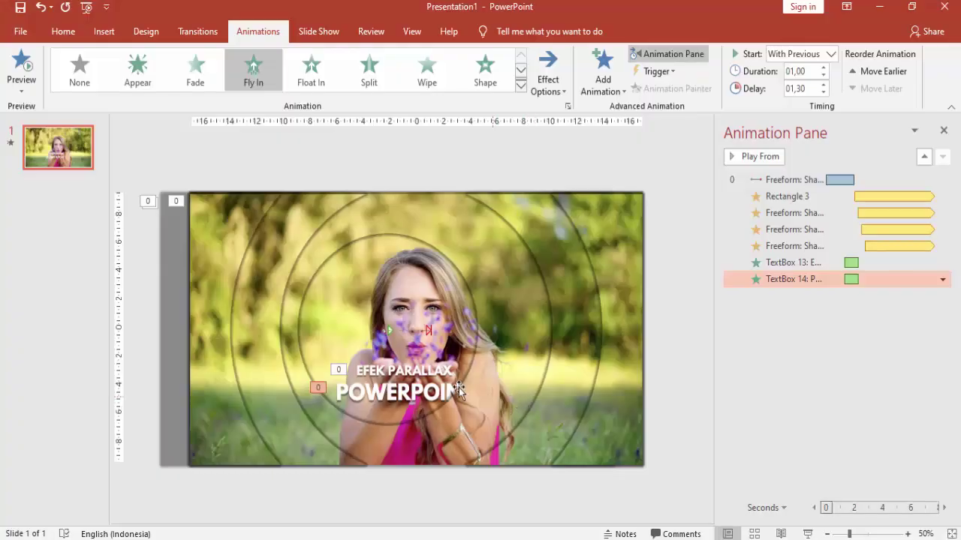
left_click(458, 390)
left_click(429, 394, "shift")
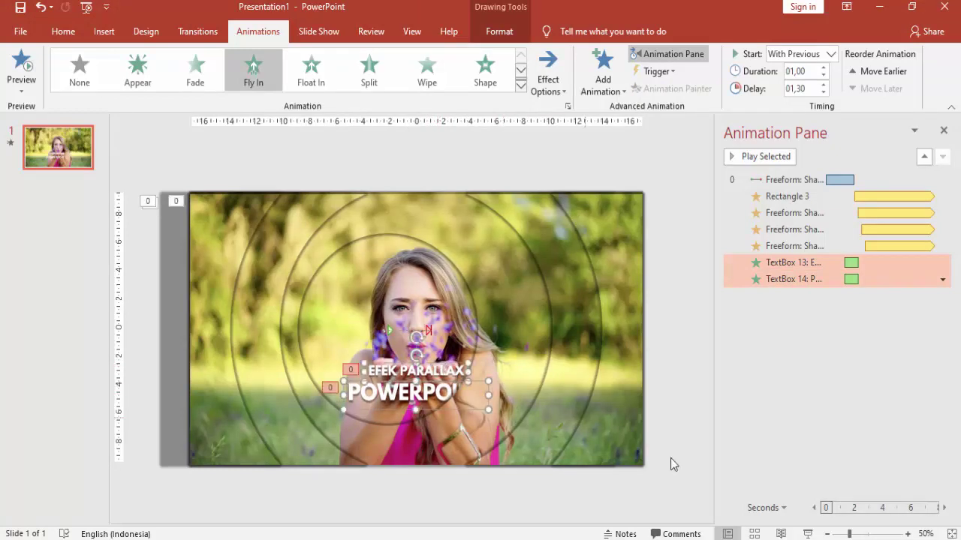
left_click(780, 180)
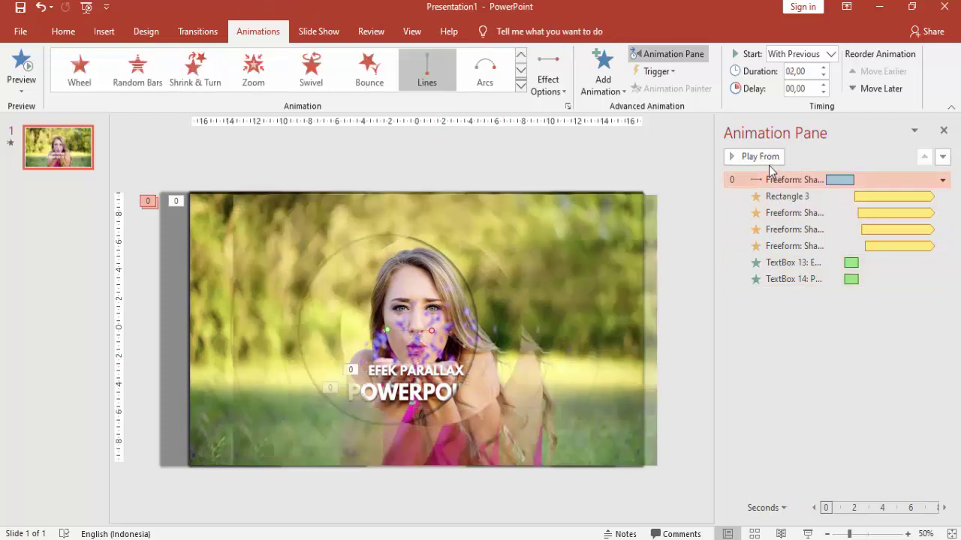
left_click(769, 160)
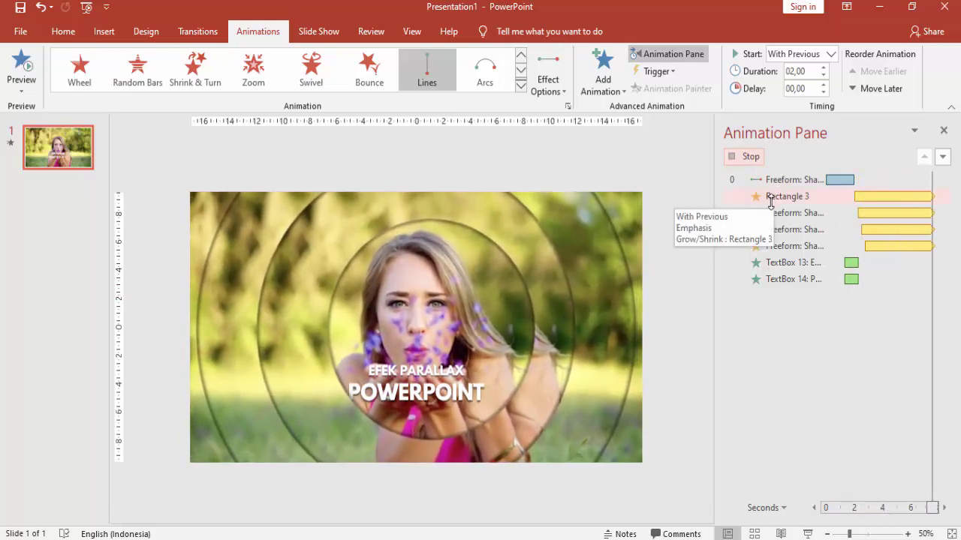
left_click(751, 156)
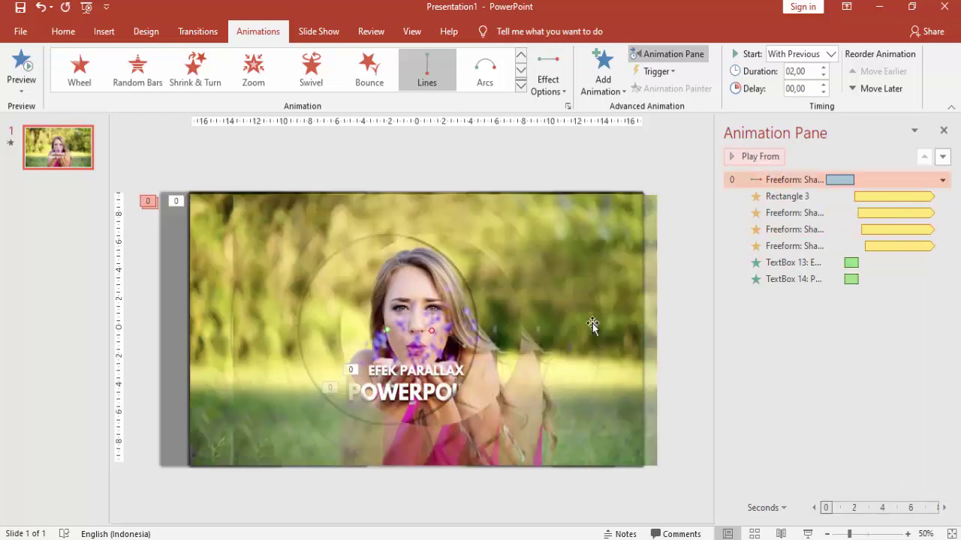
Reselect the title and replay all animations from the start to check them.
left_click(432, 372)
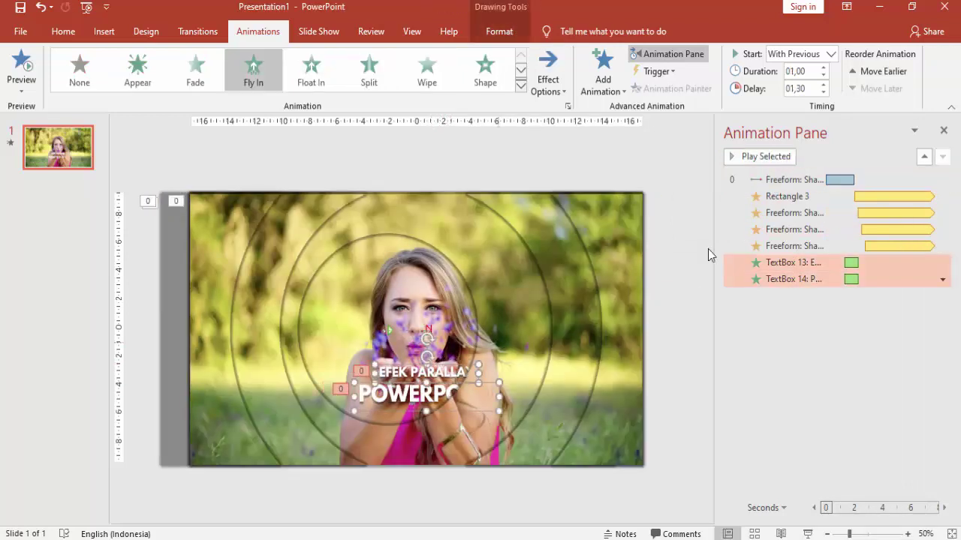
left_click(810, 180)
left_click(766, 156)
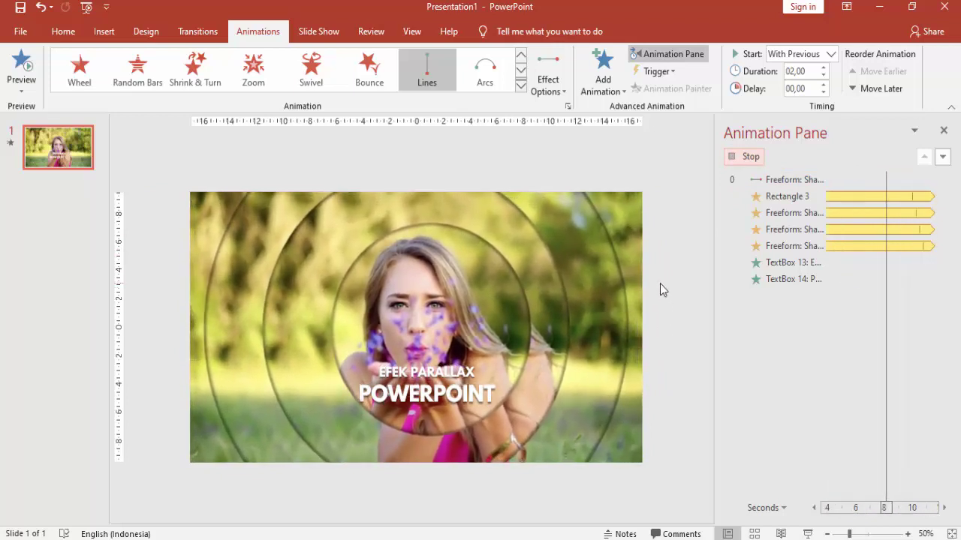
left_click(743, 157)
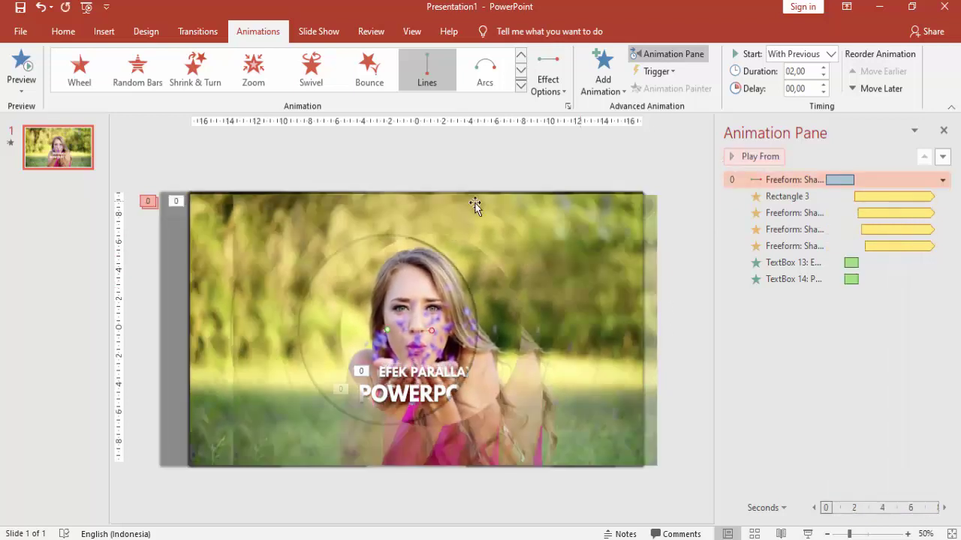
Duplicate slide 1 as slide 2.
right_click(82, 156)
left_click(121, 259)
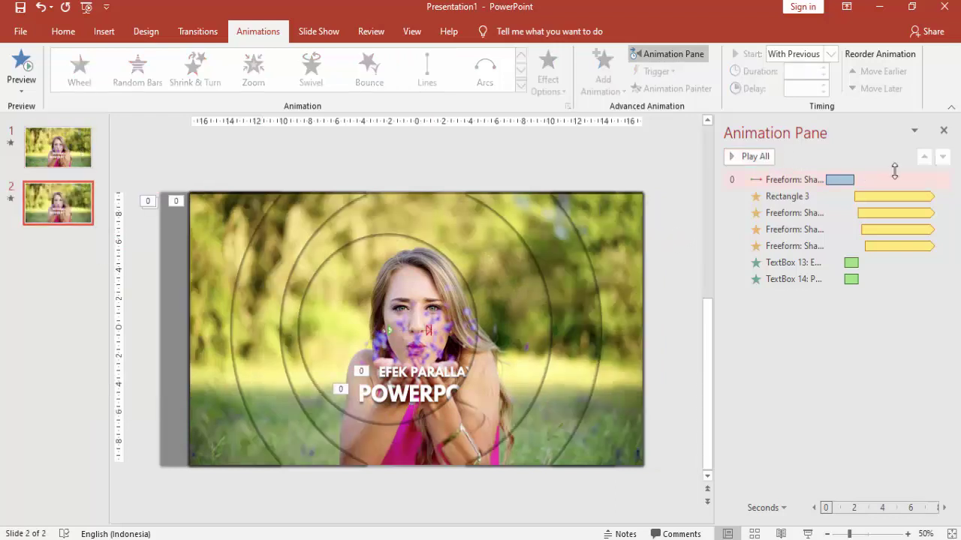
left_click(942, 132)
Set slide 2's background to the snowy mountain photo from the NATURE folder and play it.
right_click(837, 185)
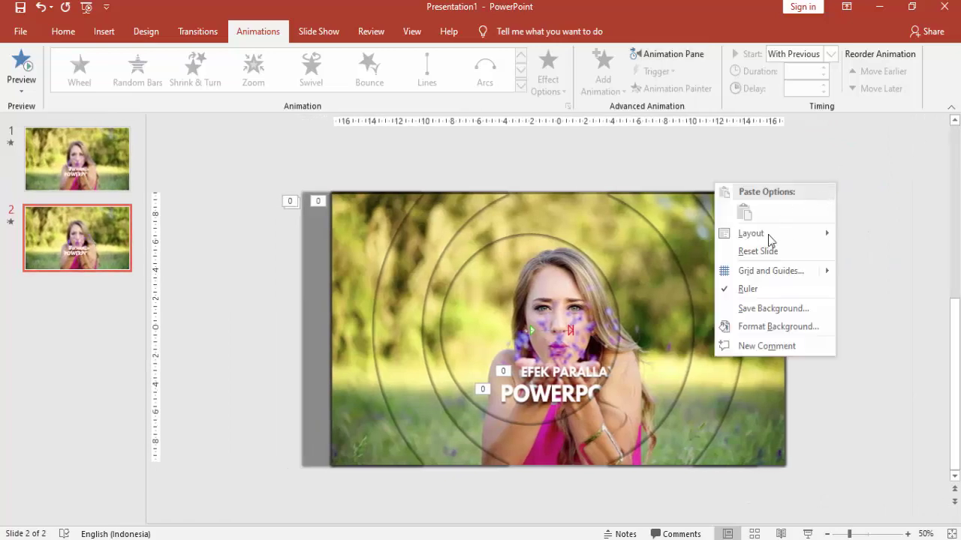
left_click(762, 325)
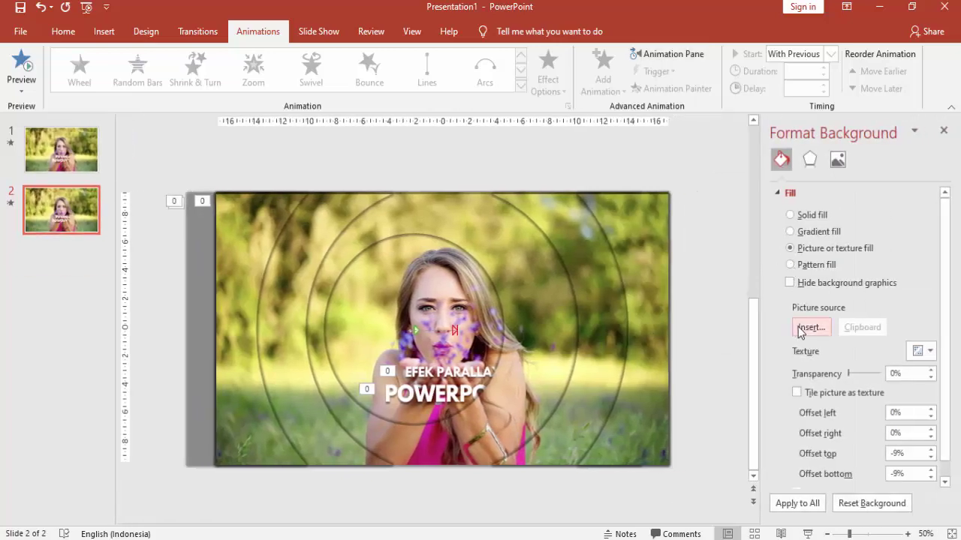
left_click(809, 328)
left_click(342, 193)
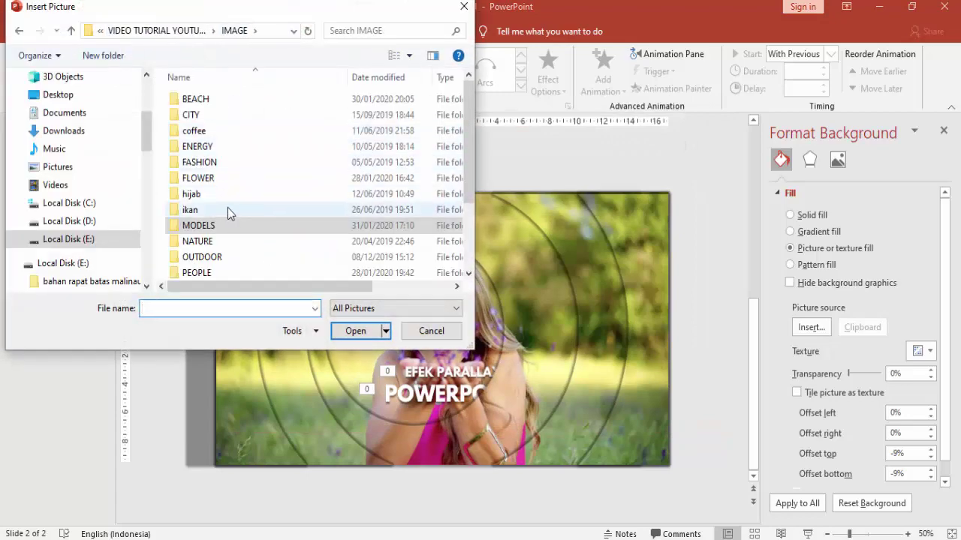
double_click(221, 242)
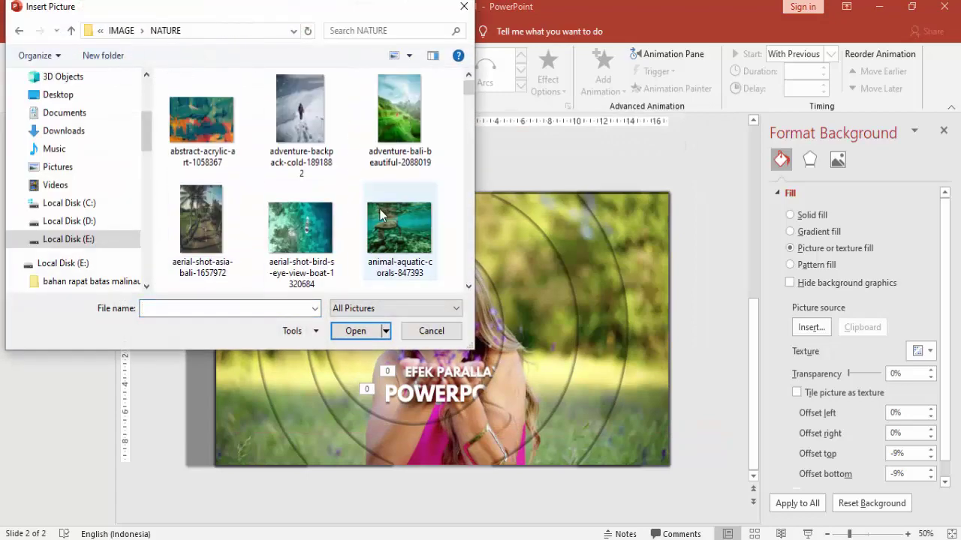
scroll(379, 216, "down", 2)
scroll(359, 218, "down", 3)
scroll(359, 219, "down", 3)
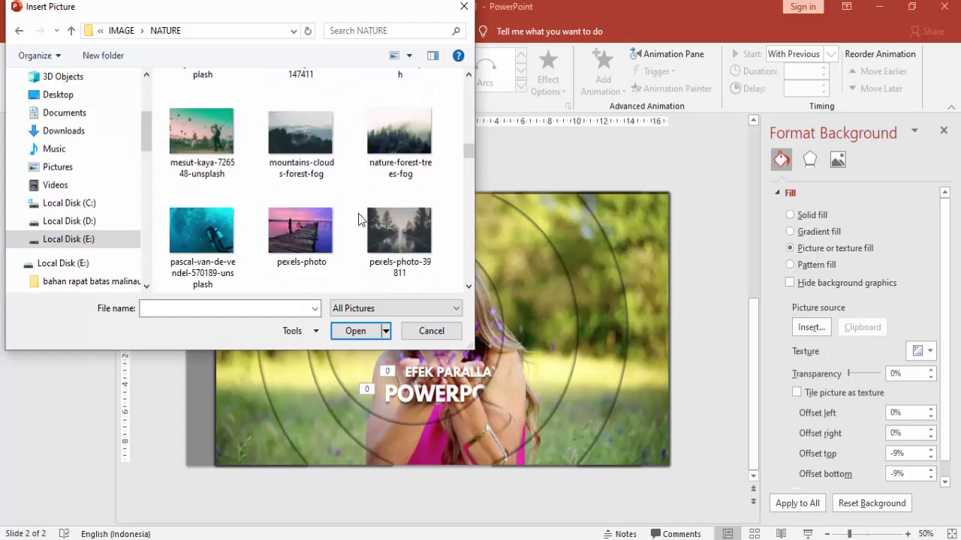
scroll(359, 219, "down", 3)
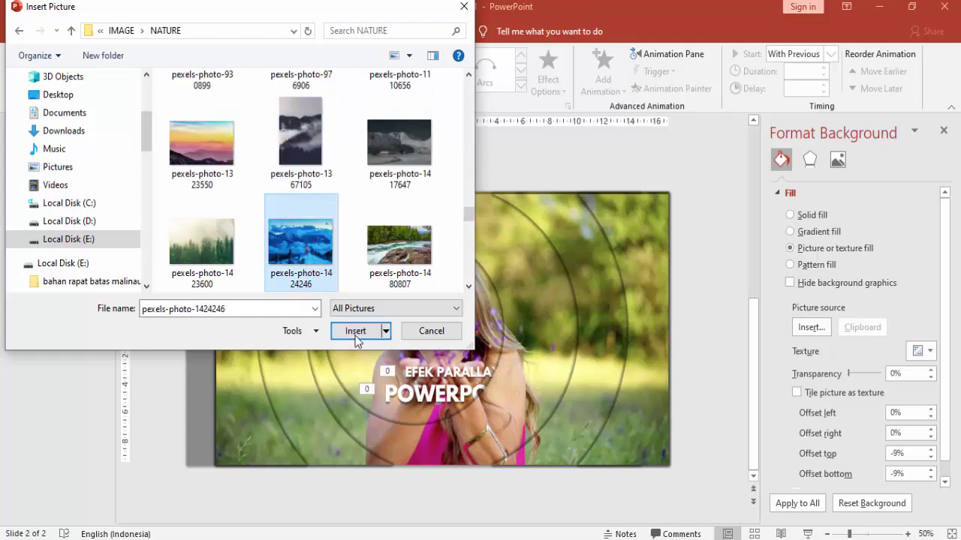
left_click(355, 335)
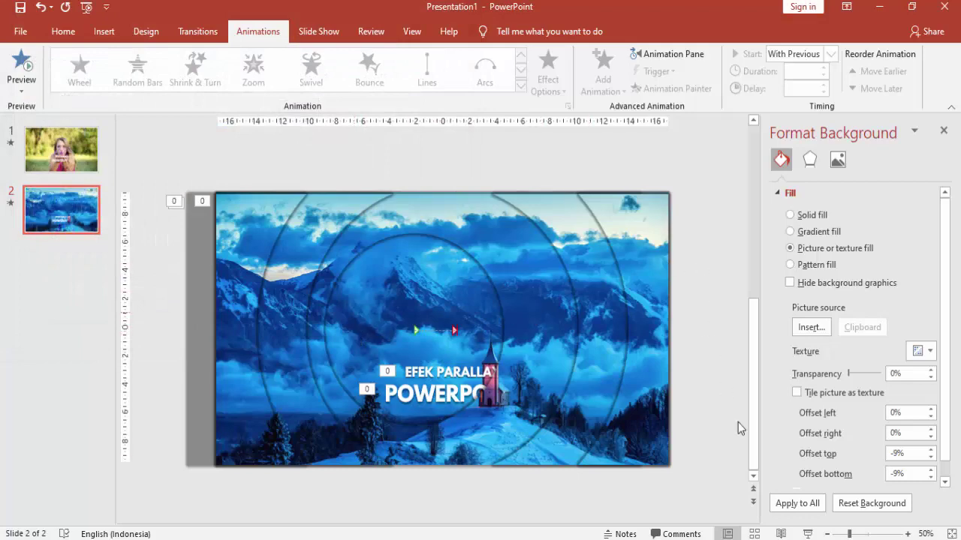
key("shift+F5")
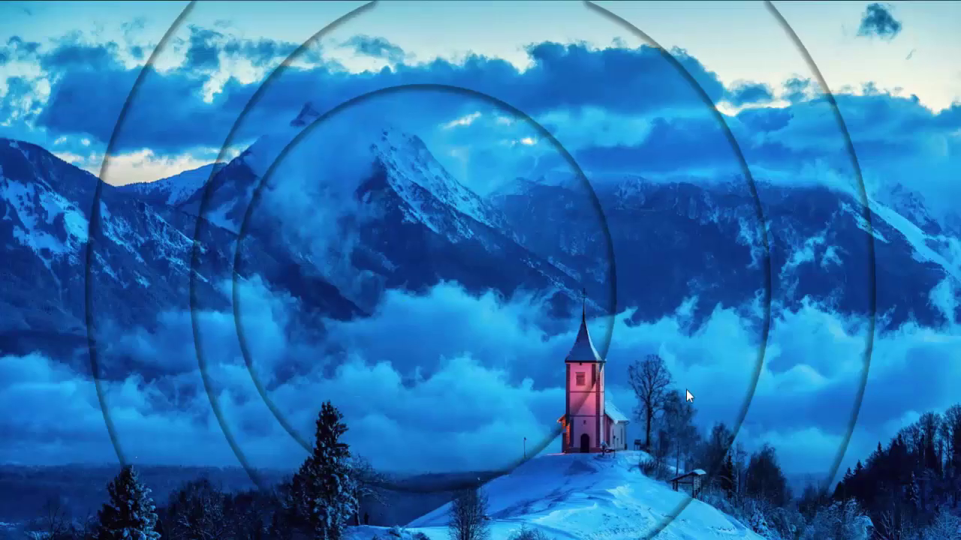
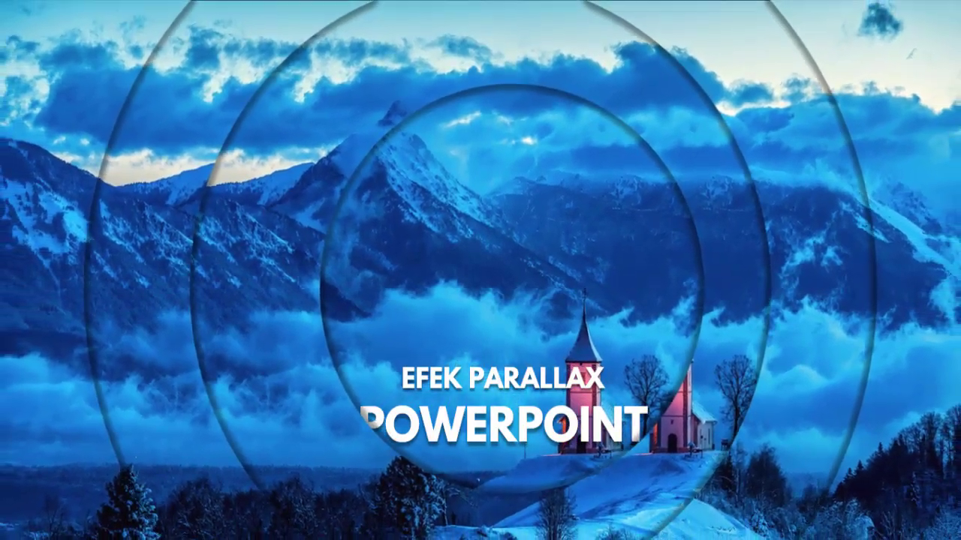
Exit the slide show and duplicate slide 2 as a new third slide.
key("Escape")
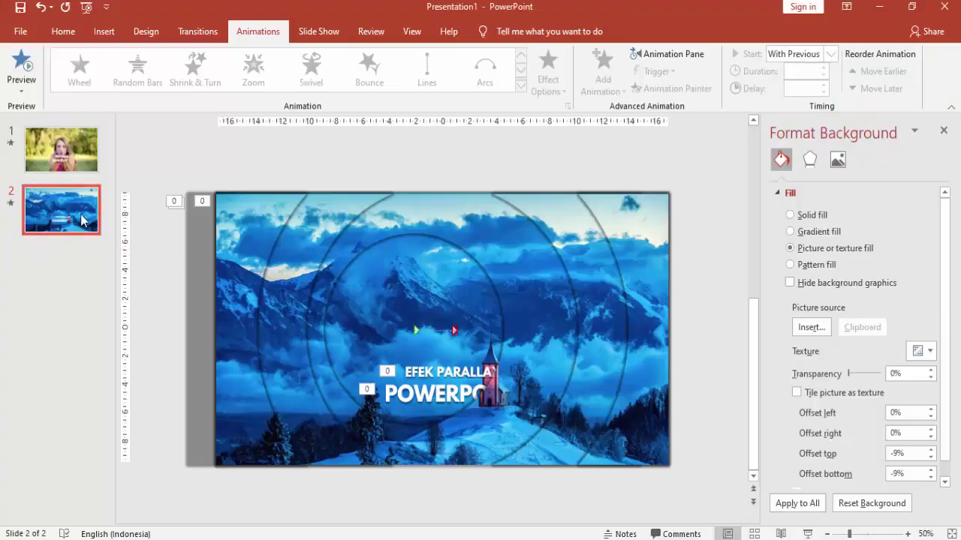
right_click(83, 218)
left_click(107, 321)
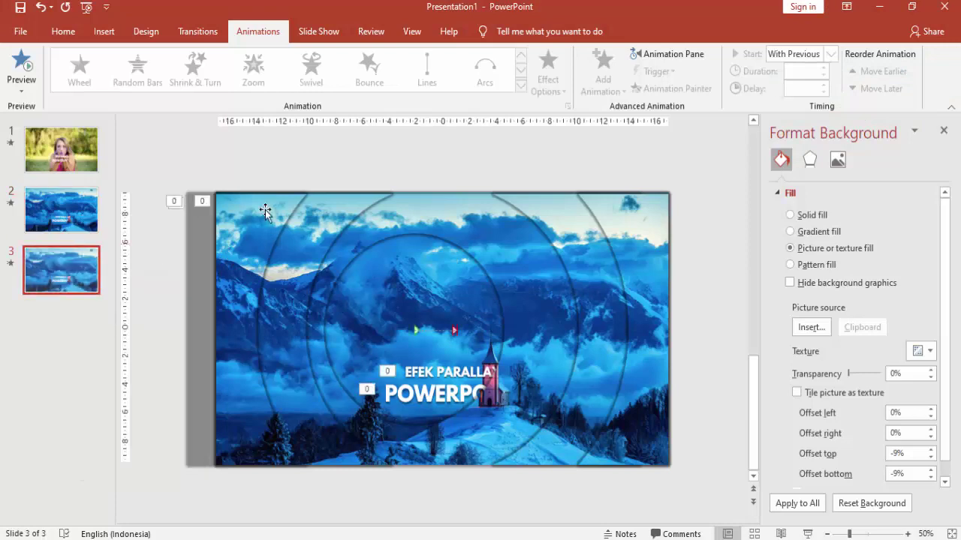
Set slide 3's background picture to the sunset beach photo photo-147592415 from file.
right_click(722, 252)
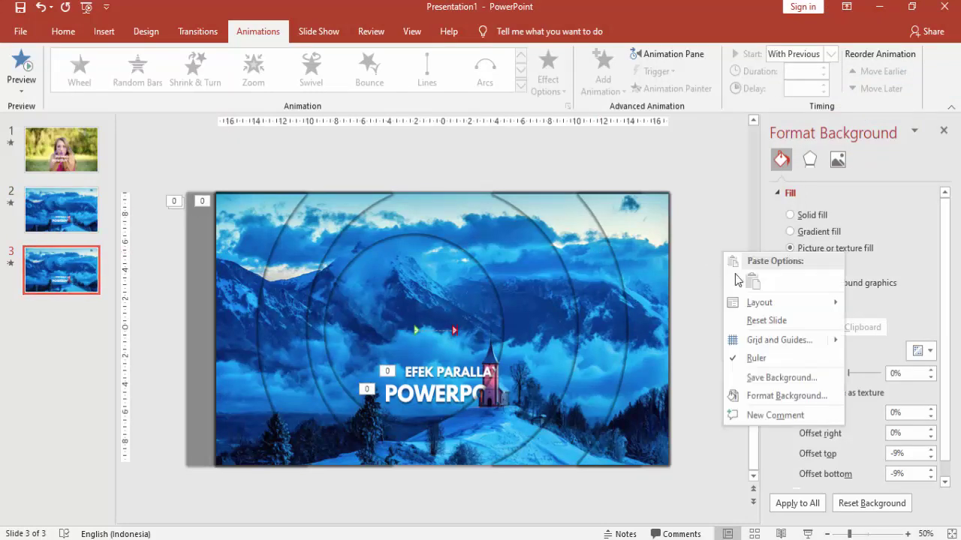
left_click(706, 254)
left_click(810, 328)
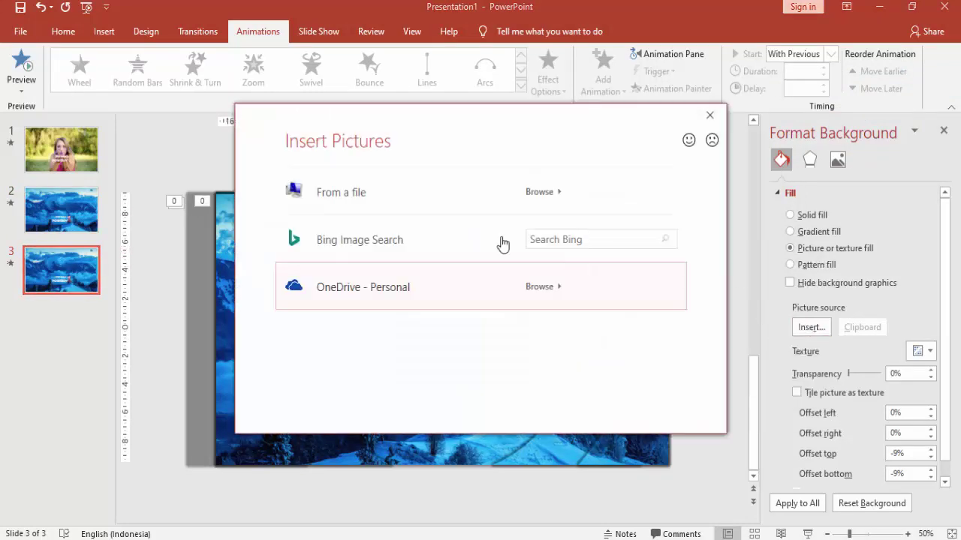
left_click(350, 192)
left_click_drag(469, 94, 448, 244)
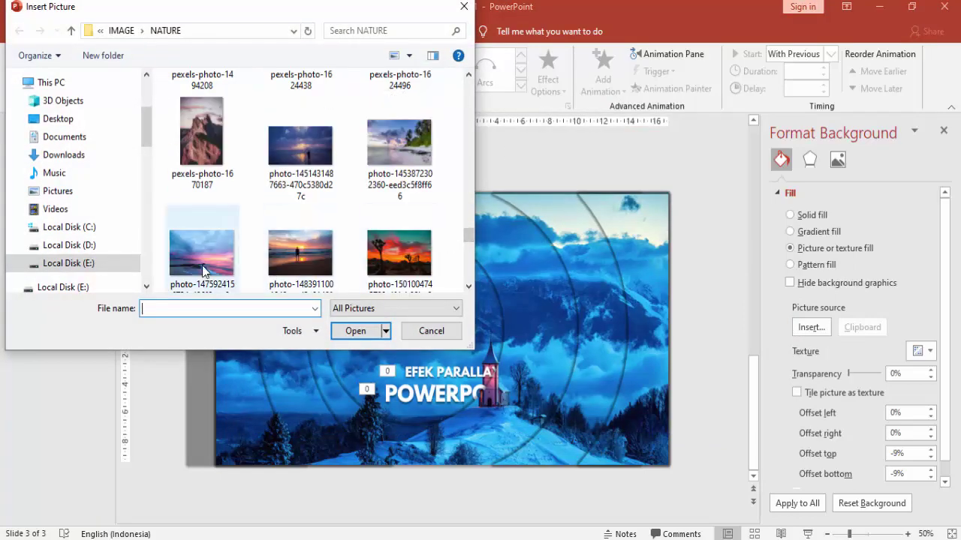
left_click(204, 271)
left_click(356, 332)
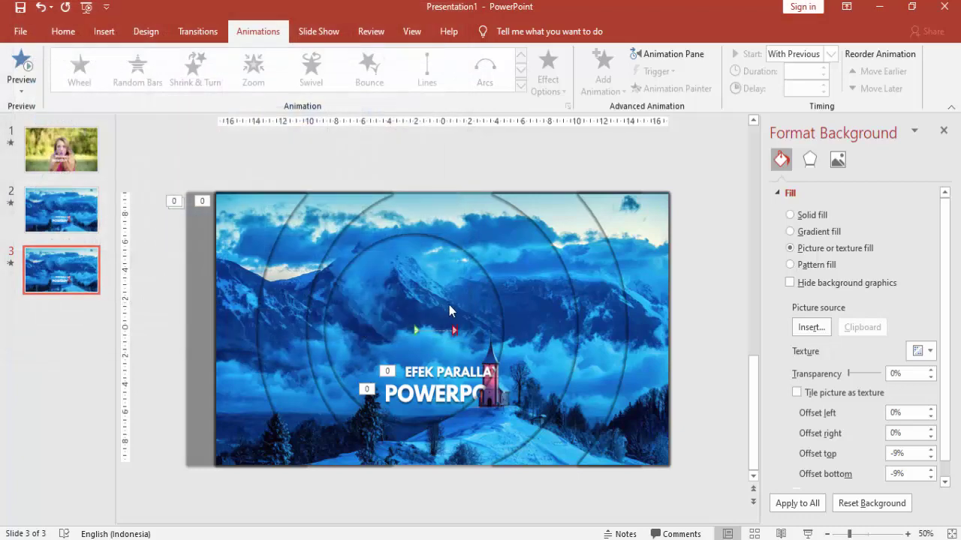
left_click(807, 534)
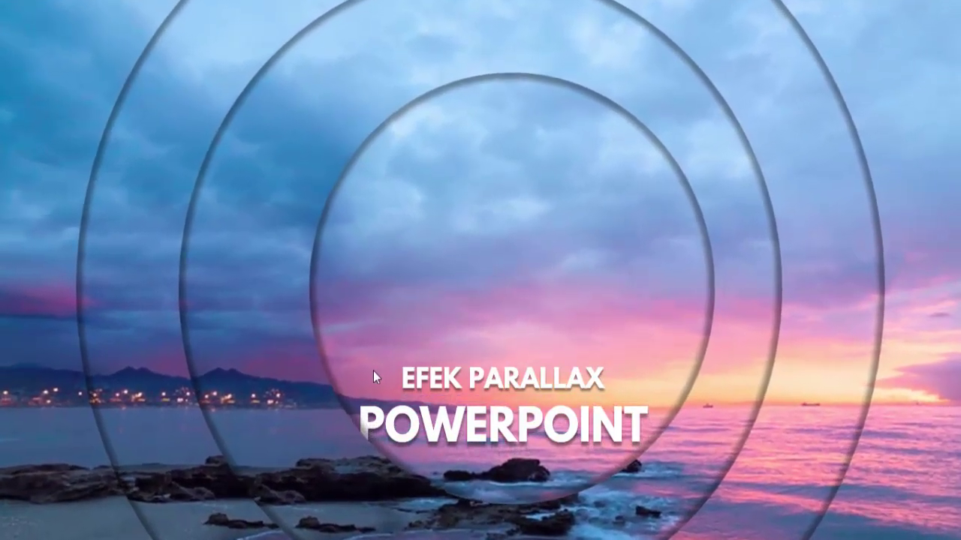
key("Escape")
Move both EFEK PARALLAX and POWERPOINT title lines up to the ring centre on slide 3.
left_click(417, 373)
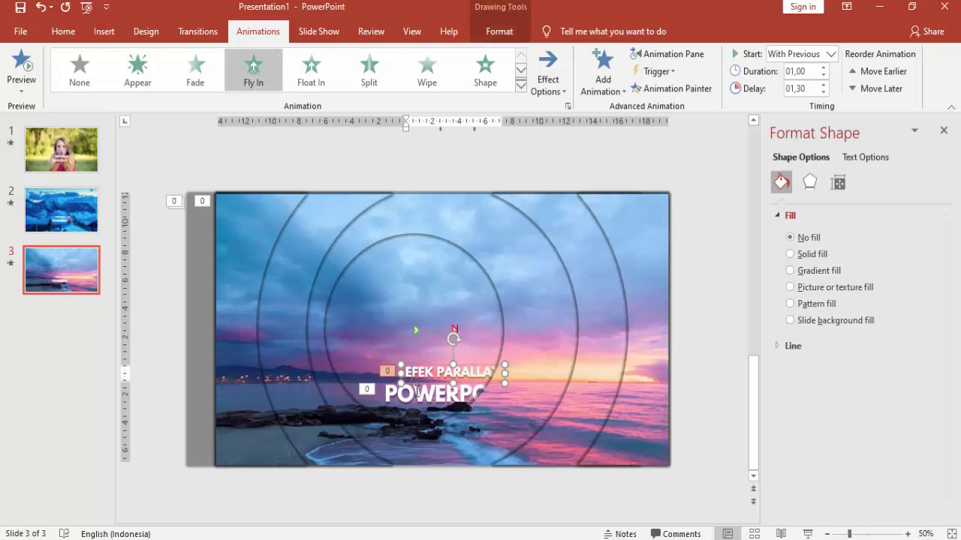
left_click(418, 391, "shift")
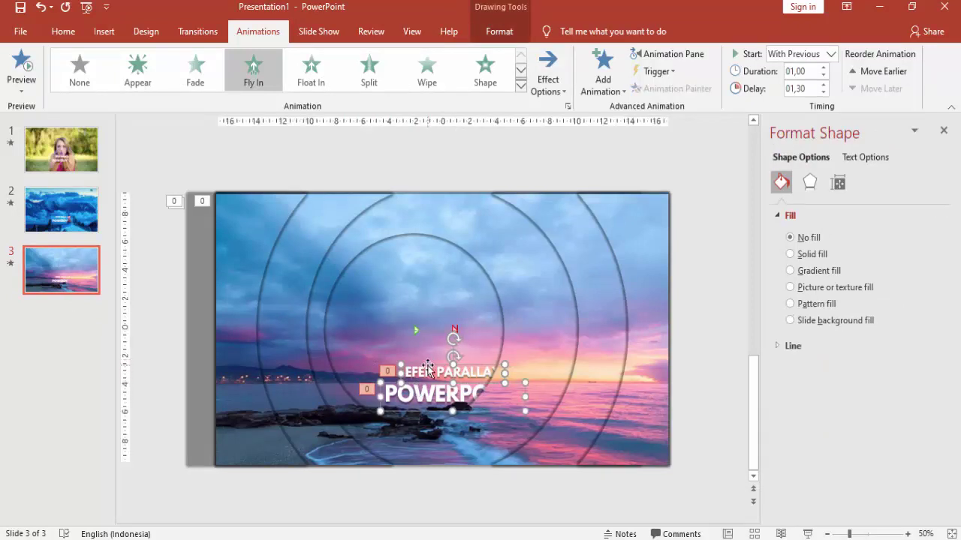
left_click_drag(431, 363, 406, 310)
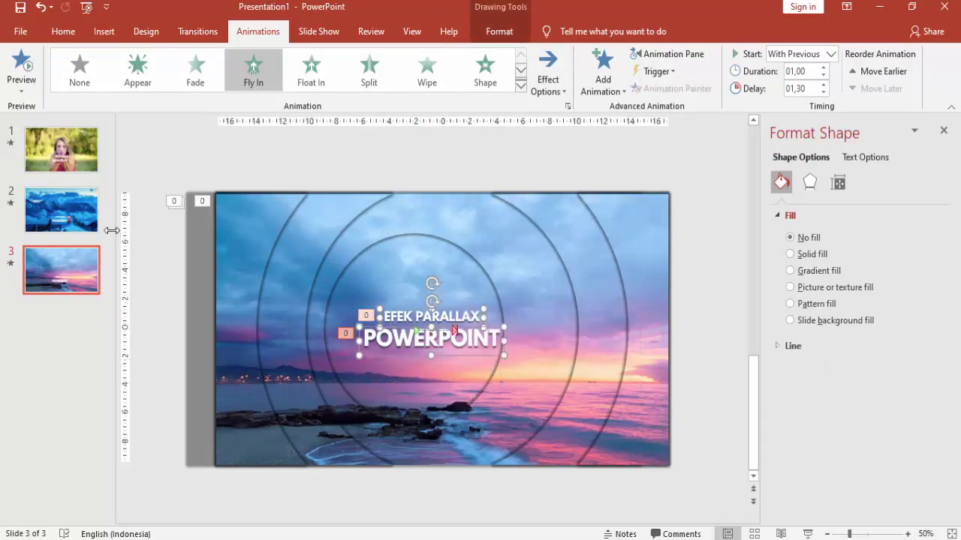
Move slide 2's two title lines up into the rings' centre, comparing against slide 3.
left_click(61, 210)
left_click(425, 389)
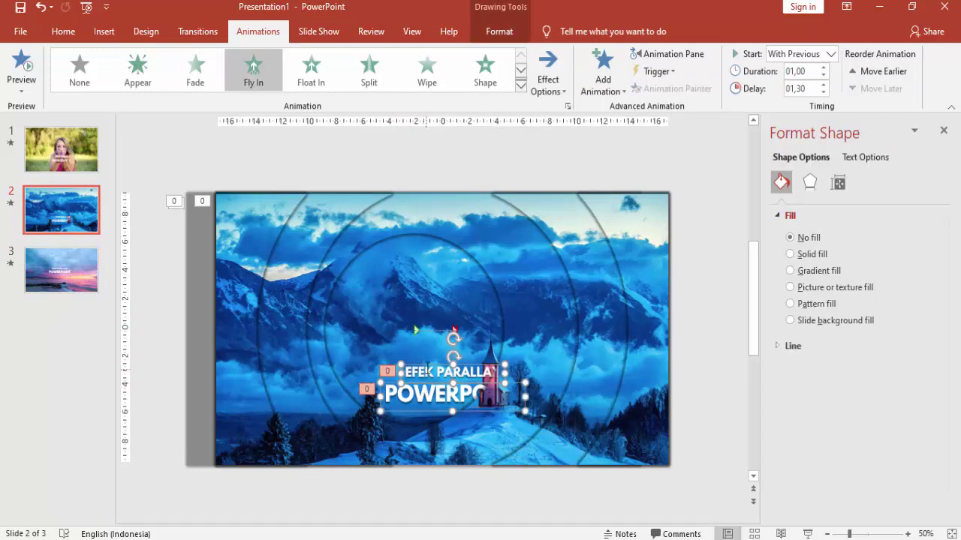
left_click(400, 318)
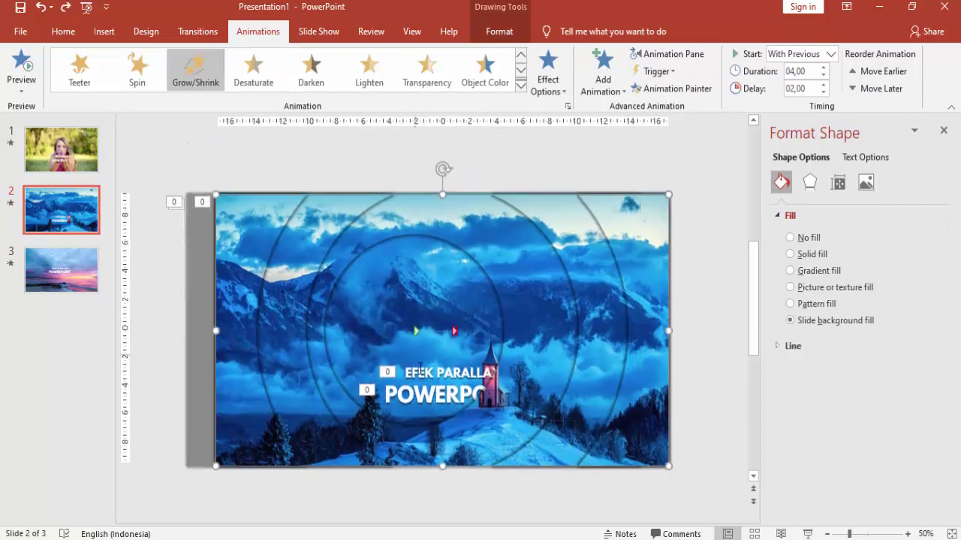
left_click(429, 387)
left_click_drag(432, 367, 407, 310)
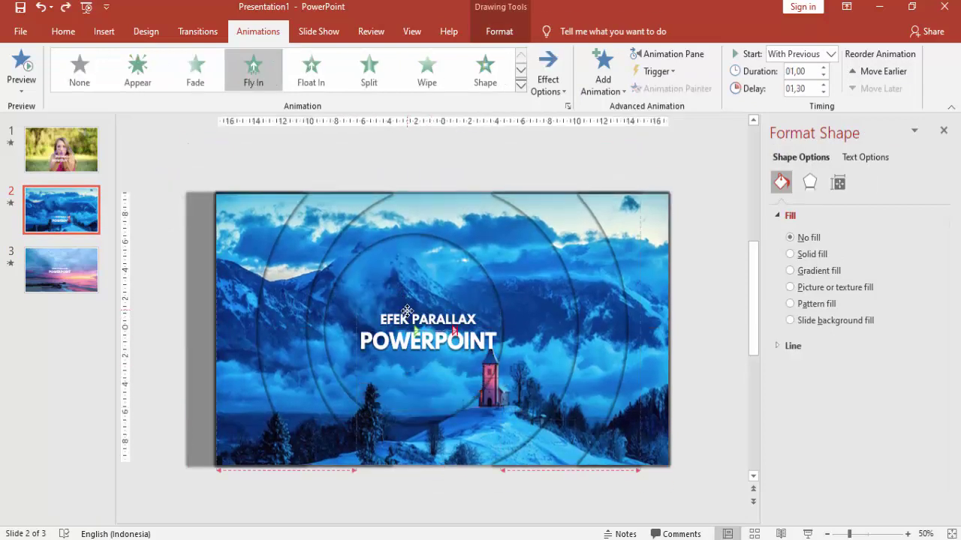
left_click(92, 275)
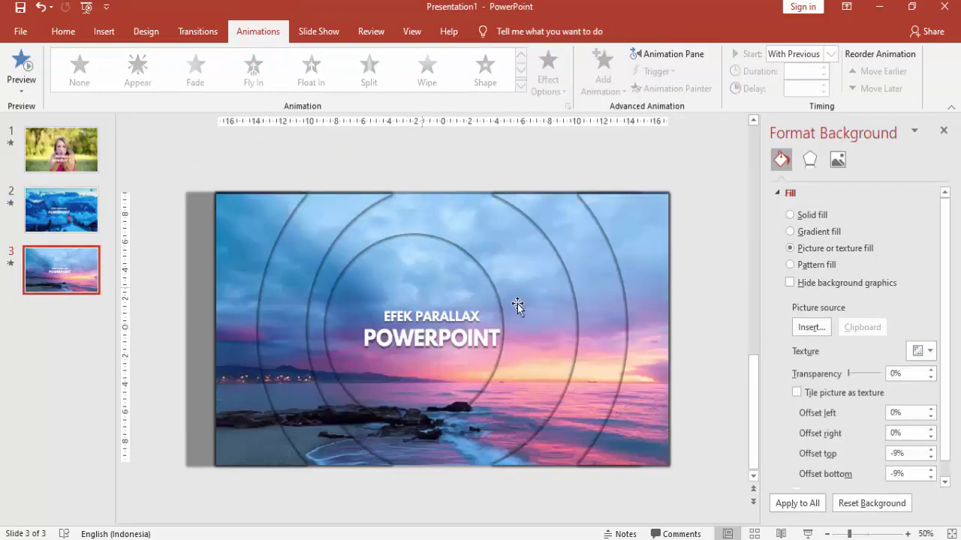
left_click(96, 225)
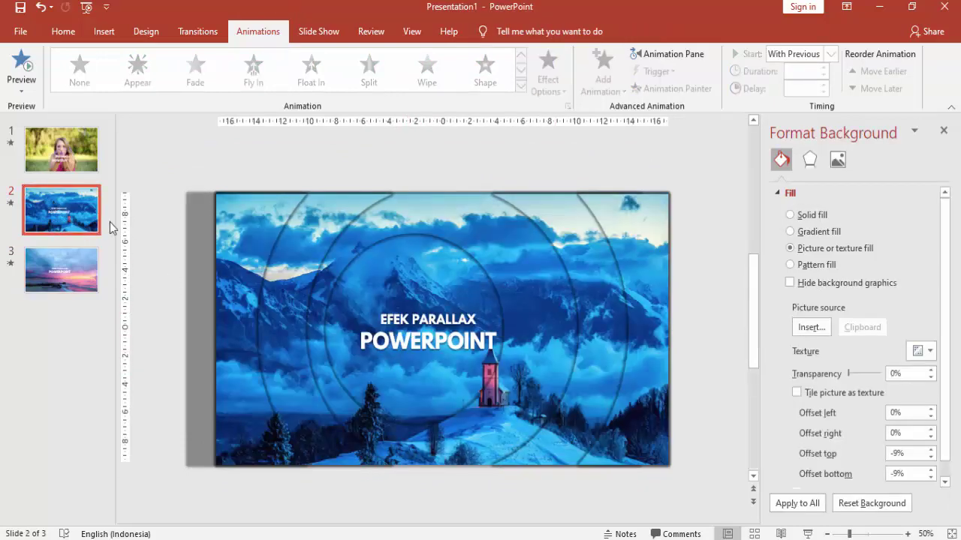
Preview slide 2 as a slide show, then select its EFEK PARALLAX title.
left_click(808, 534)
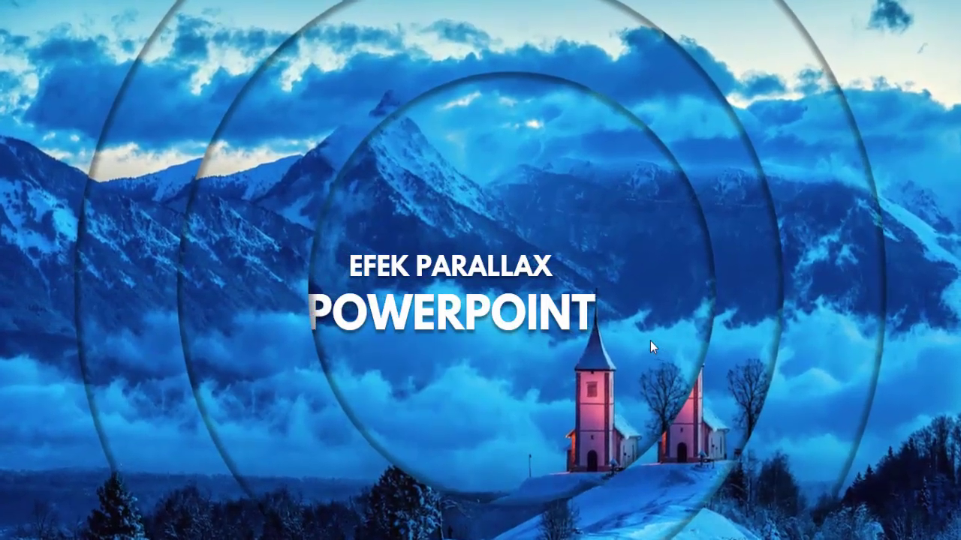
key("Escape")
left_click(433, 314)
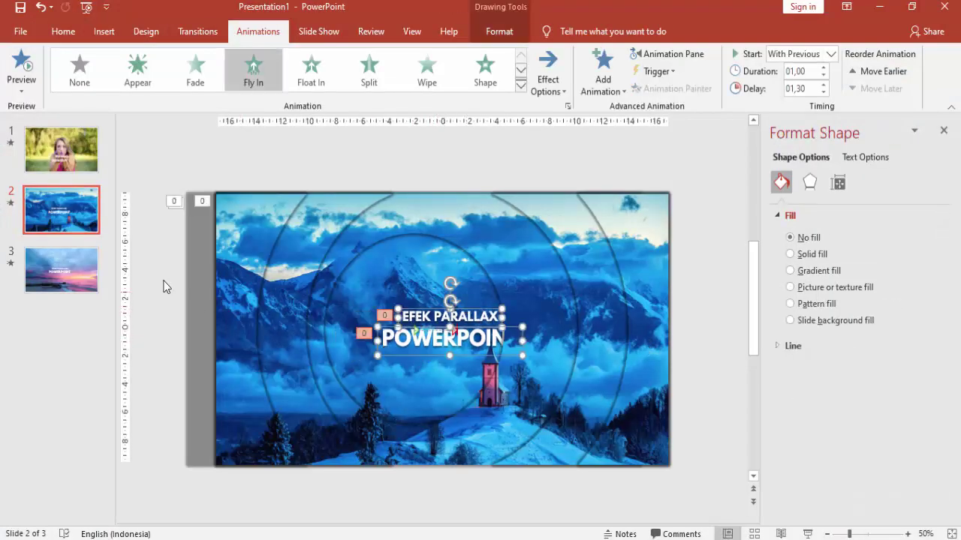
Check the title position on slide 3 against slide 2, then bring up slide 1.
key("Page_Down")
left_click(449, 330)
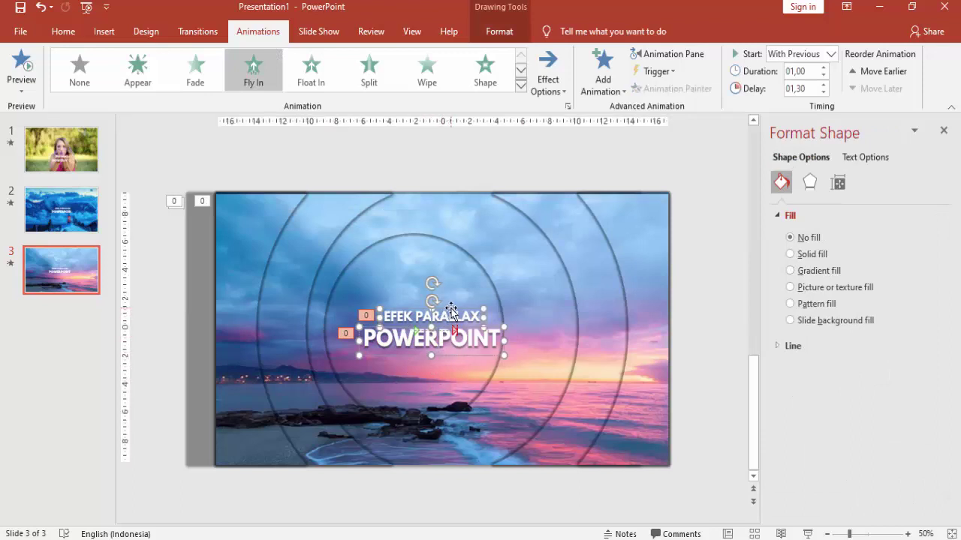
left_click(72, 213)
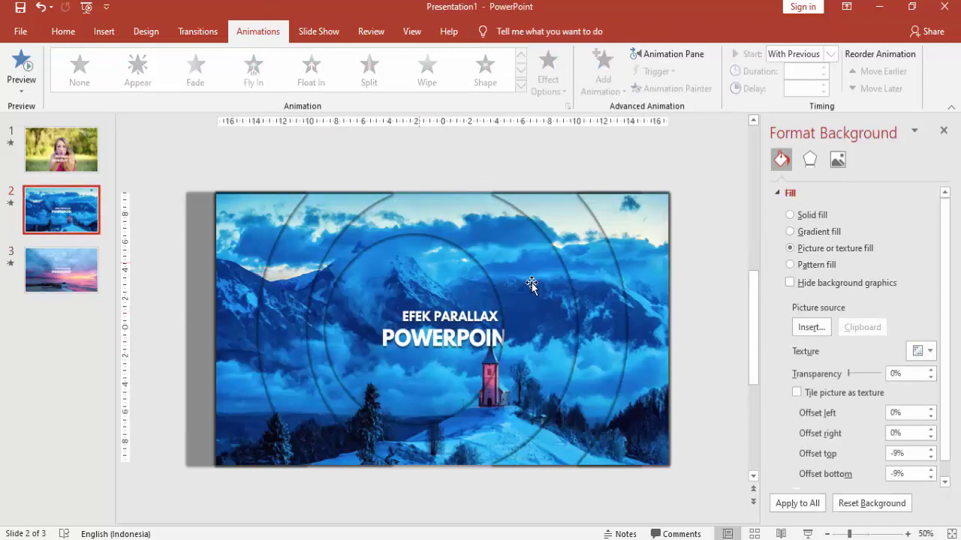
left_click(73, 157)
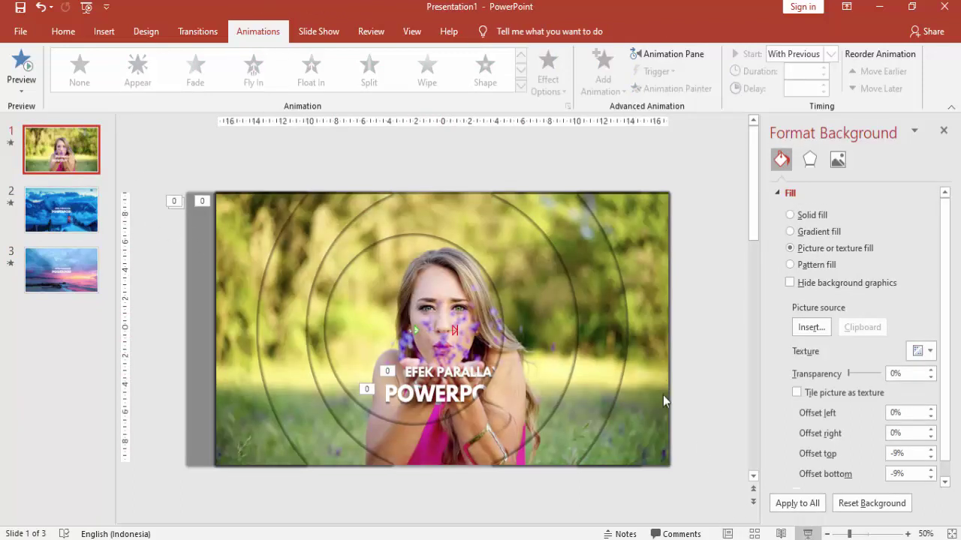
Run the full three-slide show from slide 1 with F5, advance through it, then exit.
key("F5")
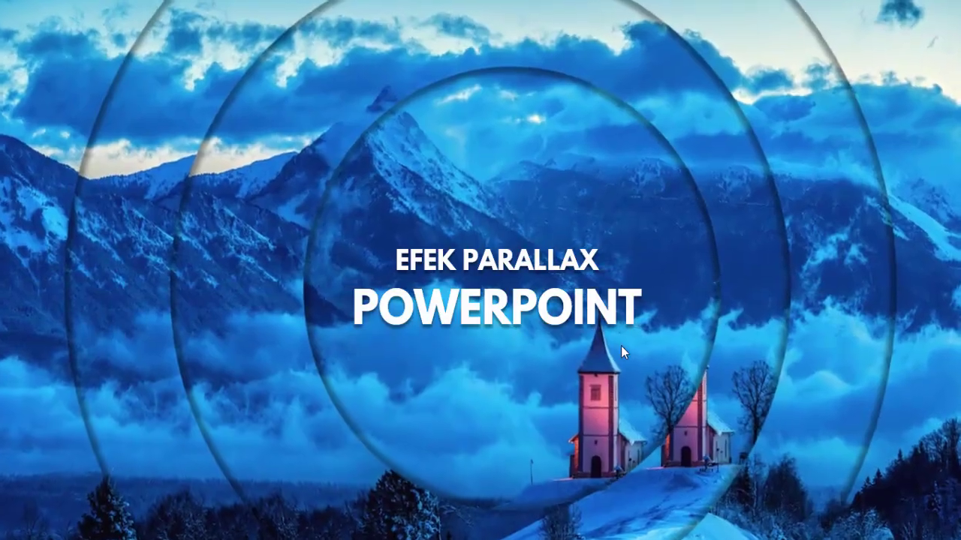
left_click(621, 353)
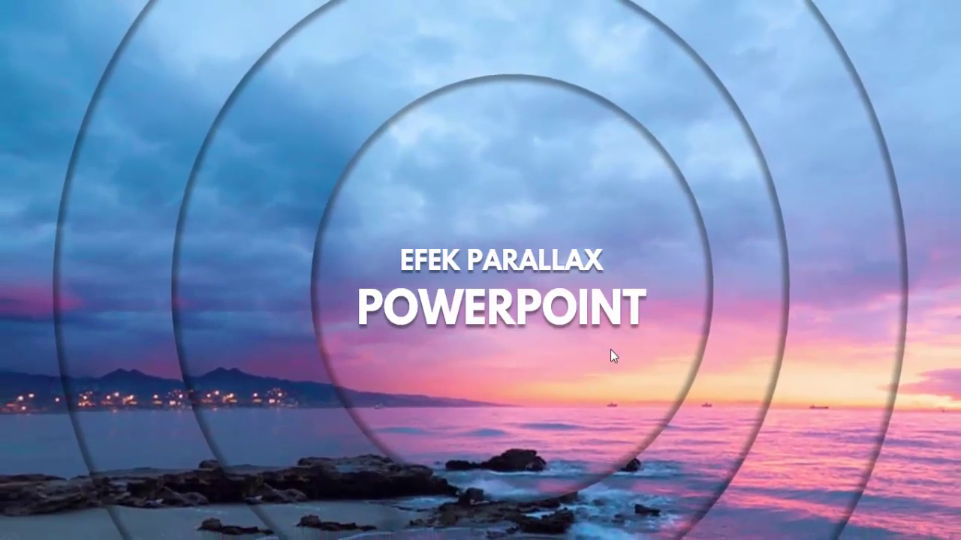
key("Escape")
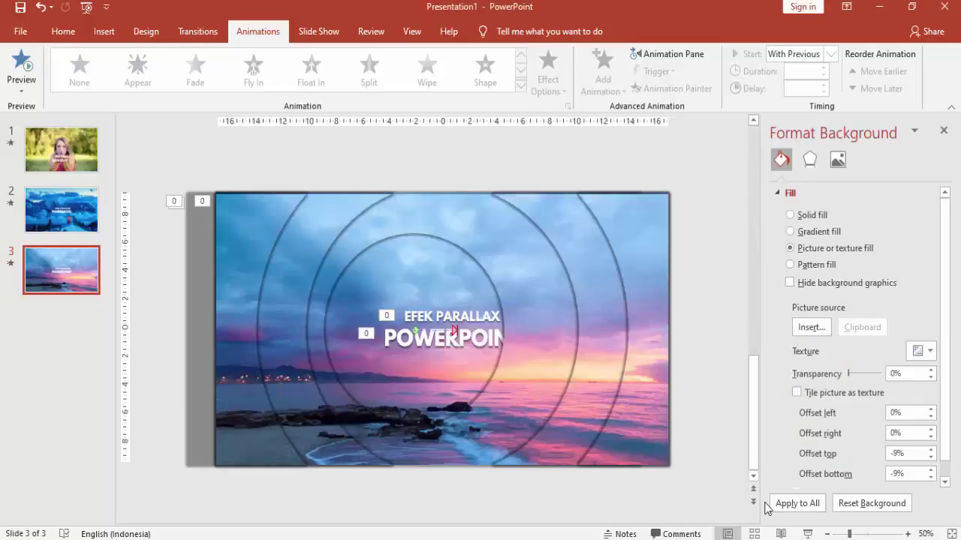